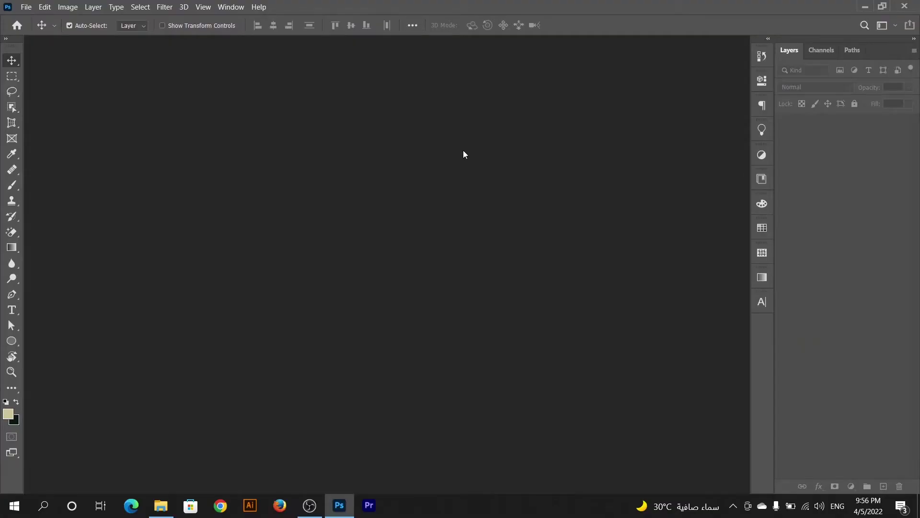
- Select the standard Pen Tool from the pen flyout, leaving it in Shape mode
{"action": "left_click", "coordinate": [13, 295]}
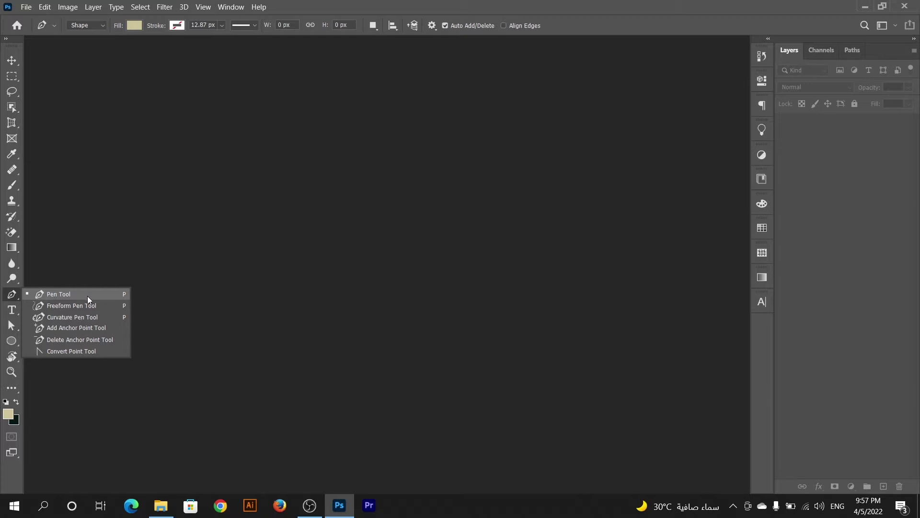
{"action": "left_click", "coordinate": [236, 238]}
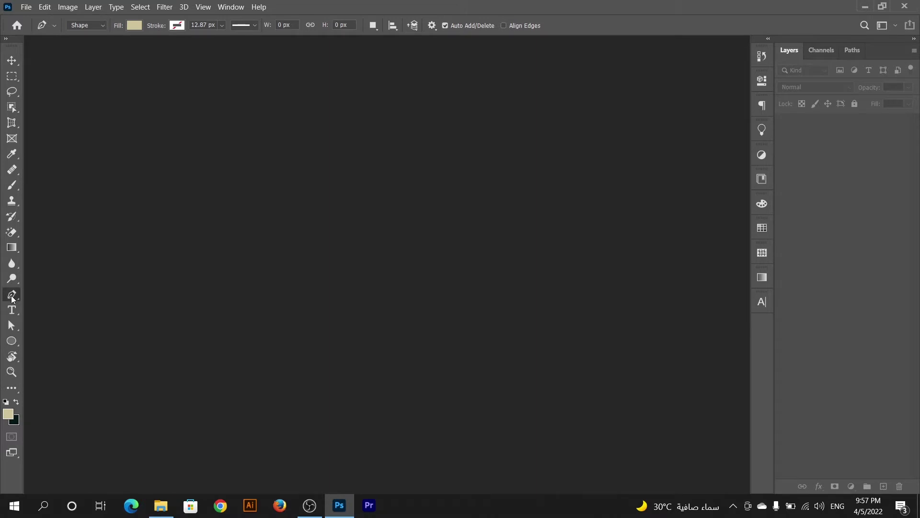
- Create a new white A4 landscape document from the Print presets
{"action": "left_click", "coordinate": [26, 6]}
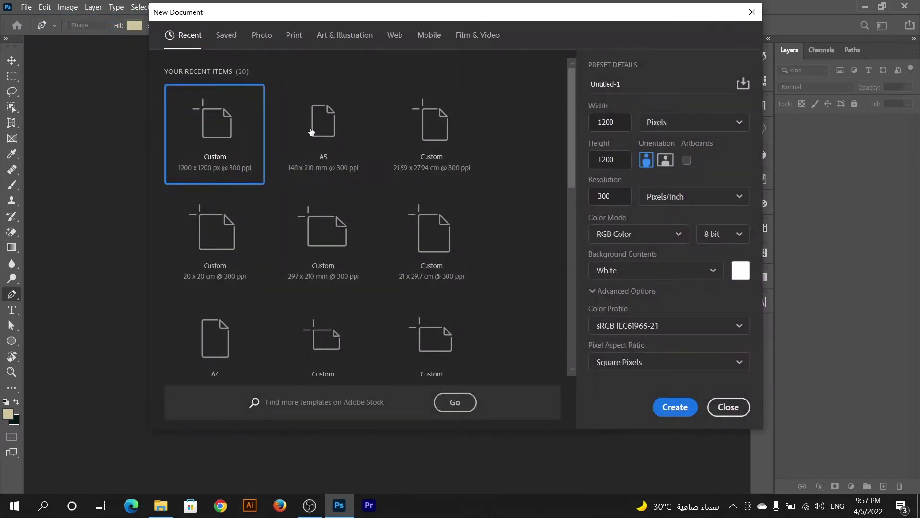
{"action": "left_click", "coordinate": [290, 36]}
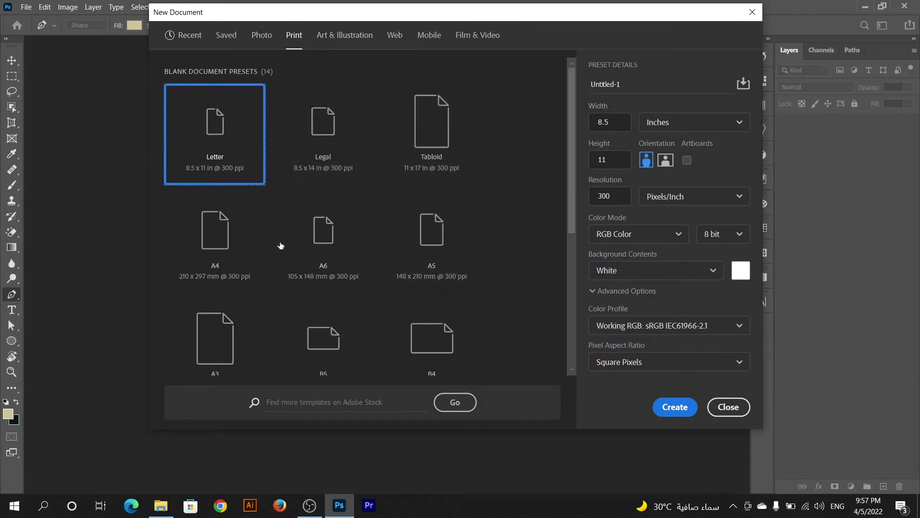
{"action": "left_click", "coordinate": [223, 249]}
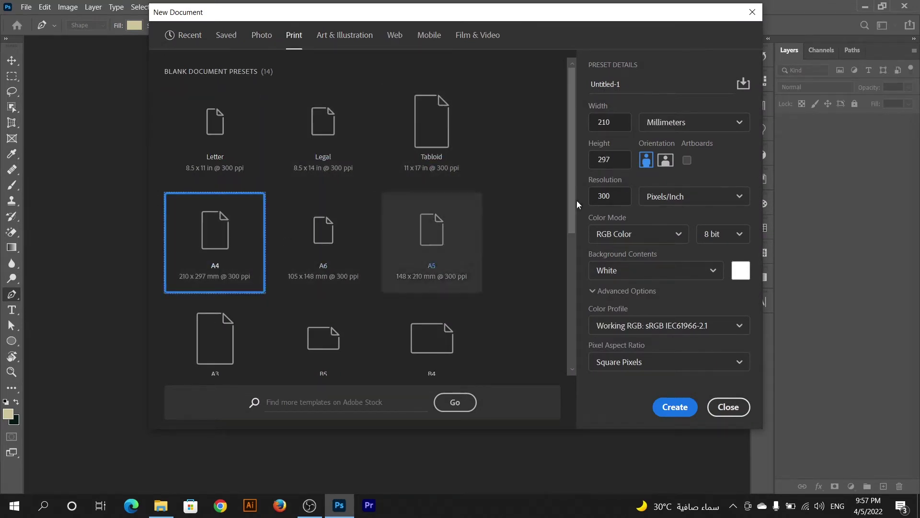
{"action": "left_click", "coordinate": [666, 160]}
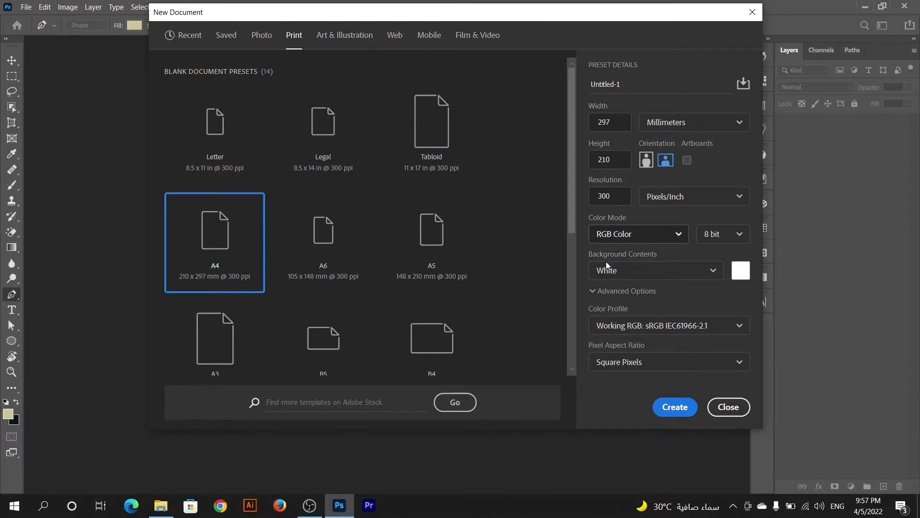
{"action": "left_click", "coordinate": [674, 408]}
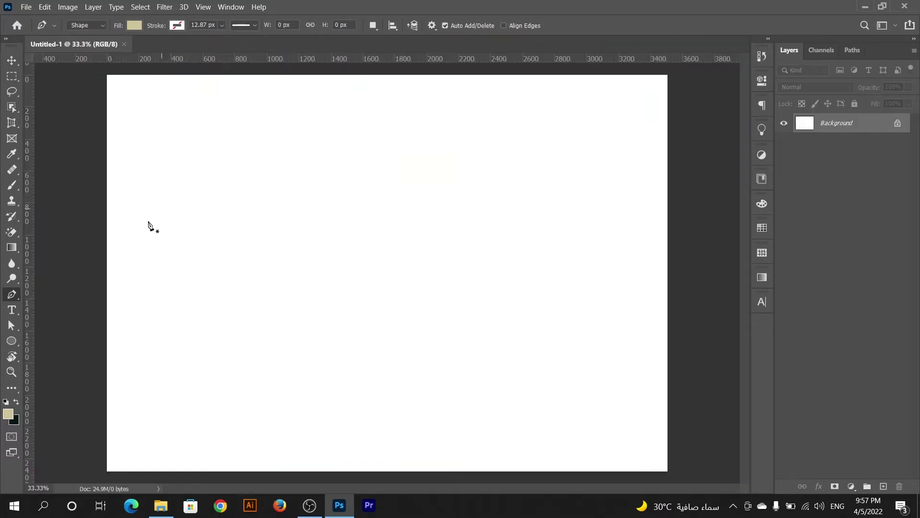
- Keep the Pen Tool in Shape mode and set its fill to a blue RGB swatch
{"action": "right_click", "coordinate": [15, 293]}
{"action": "left_click", "coordinate": [77, 294]}
{"action": "left_click", "coordinate": [91, 27]}
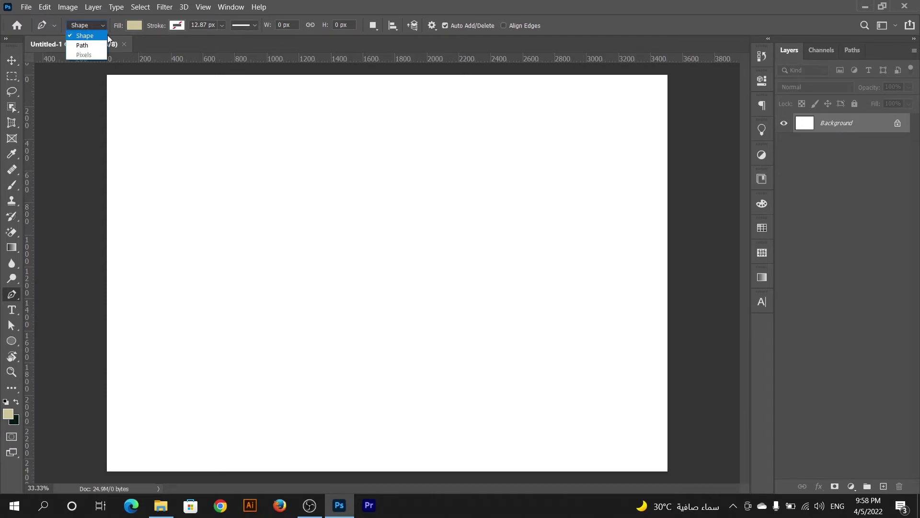
{"action": "left_click", "coordinate": [134, 26]}
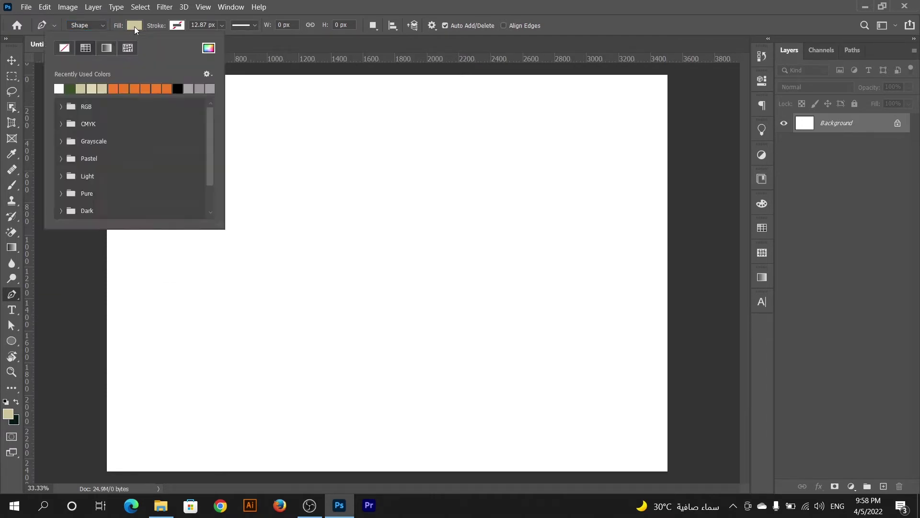
{"action": "left_click", "coordinate": [61, 106]}
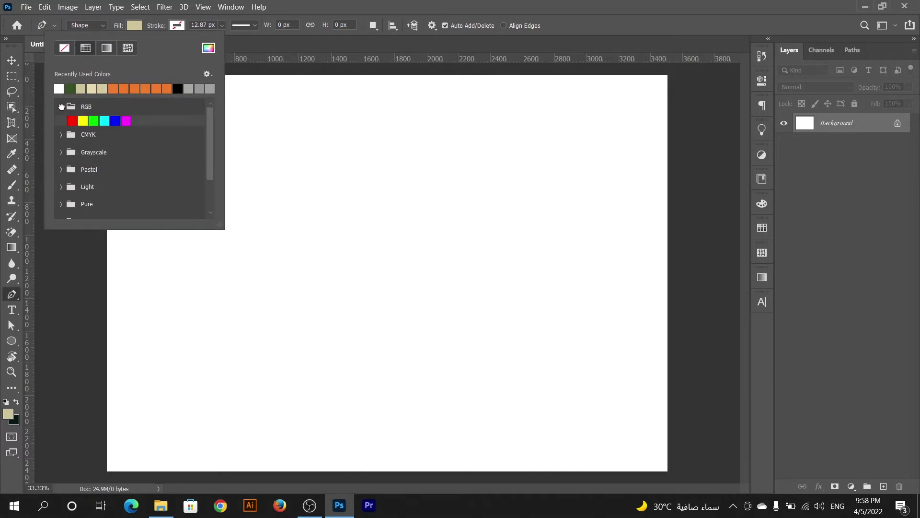
{"action": "left_click", "coordinate": [115, 121]}
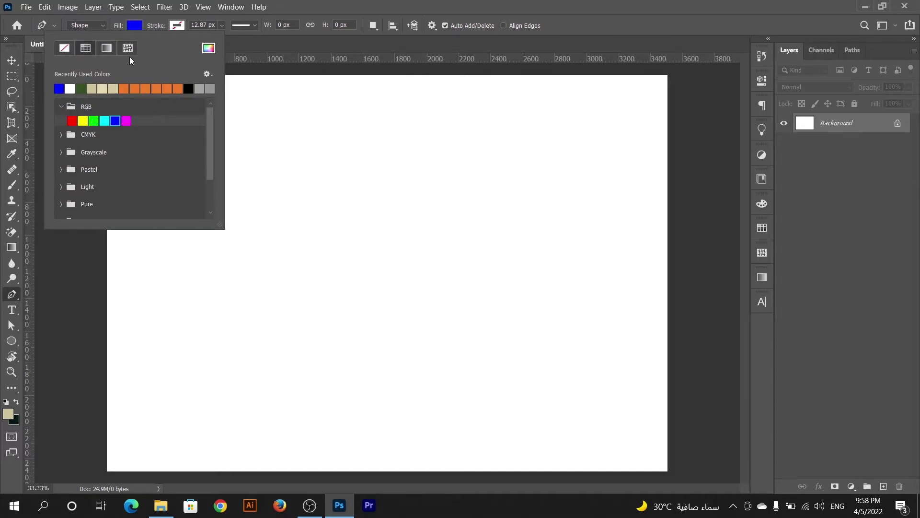
- Refine the shape fill to a deep blue in the Color Picker
{"action": "left_click", "coordinate": [137, 26]}
{"action": "left_click", "coordinate": [208, 47]}
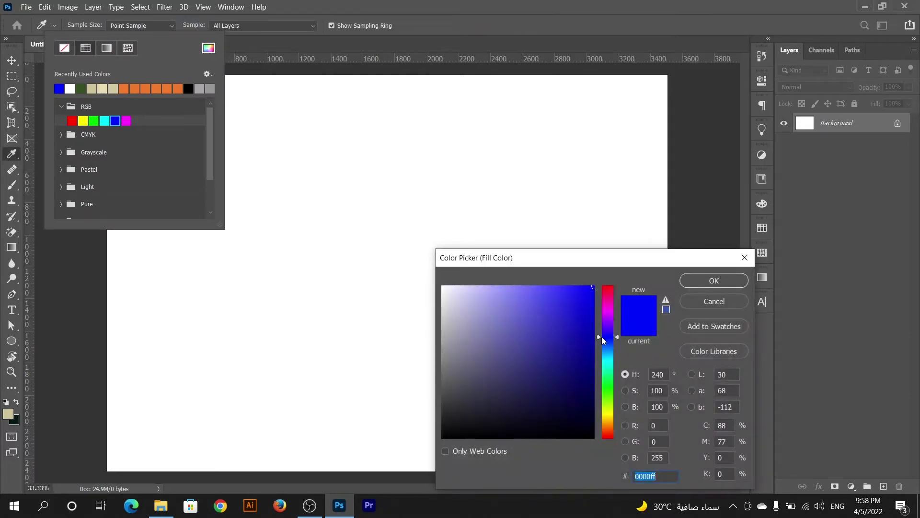
{"action": "mouse_move", "coordinate": [597, 335]}
{"action": "left_mouse_down"}
{"action": "mouse_move", "coordinate": [597, 327]}
{"action": "mouse_move", "coordinate": [582, 329]}
{"action": "left_mouse_up"}
{"action": "left_click", "coordinate": [582, 325]}
{"action": "left_click", "coordinate": [697, 281]}
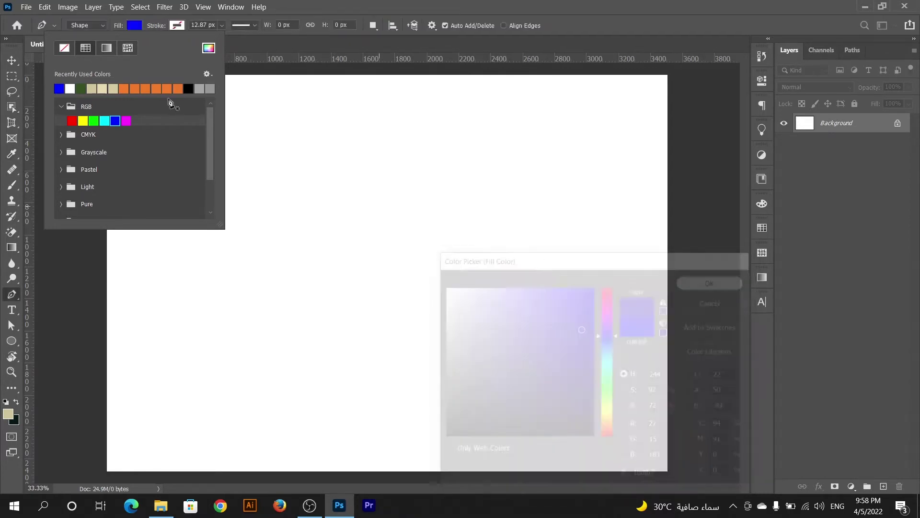
{"action": "left_click", "coordinate": [137, 29]}
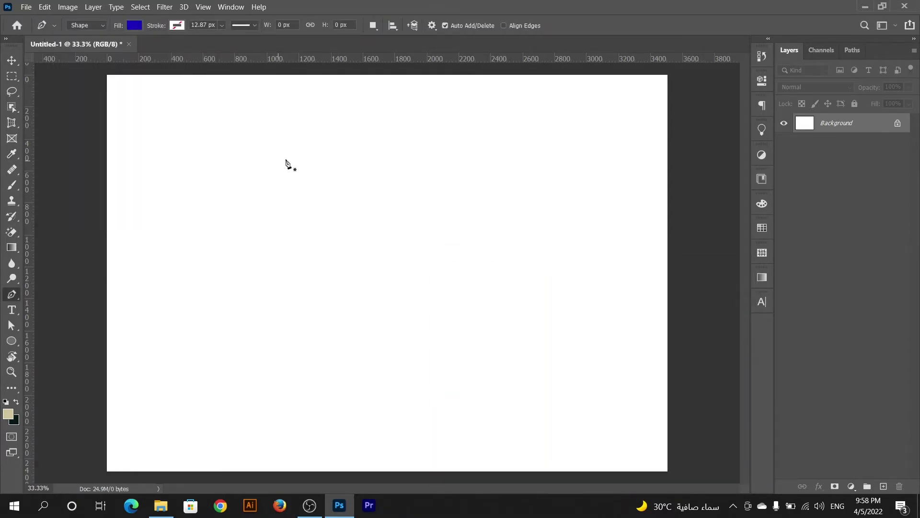
- Draw a closed curved blob outline with a small pointed tail at its upper left
{"action": "left_click", "coordinate": [301, 140]}
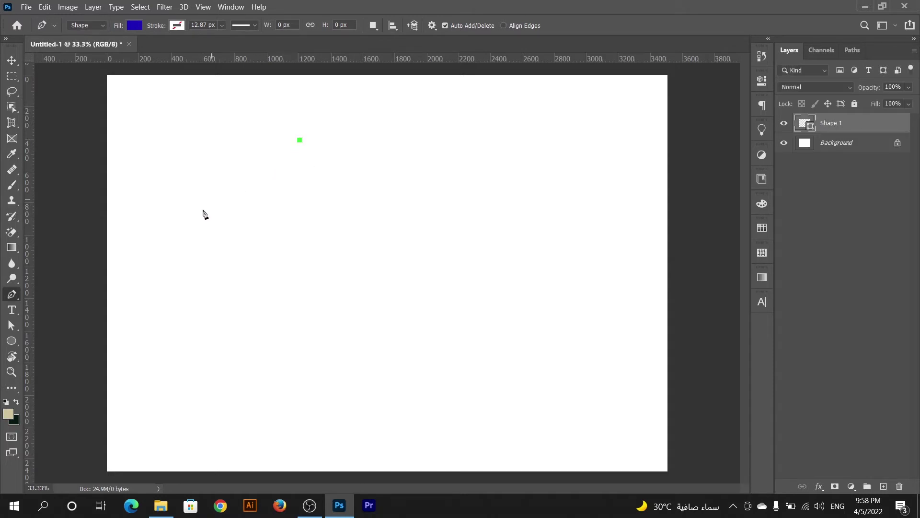
{"action": "left_click", "coordinate": [257, 244]}
{"action": "mouse_move", "coordinate": [257, 244]}
{"action": "left_mouse_down"}
{"action": "mouse_move", "coordinate": [262, 295]}
{"action": "mouse_move", "coordinate": [279, 337]}
{"action": "mouse_move", "coordinate": [281, 314]}
{"action": "mouse_move", "coordinate": [306, 310]}
{"action": "mouse_move", "coordinate": [310, 332]}
{"action": "mouse_move", "coordinate": [292, 323]}
{"action": "mouse_move", "coordinate": [294, 339]}
{"action": "mouse_move", "coordinate": [287, 298]}
{"action": "mouse_move", "coordinate": [288, 313]}
{"action": "mouse_move", "coordinate": [245, 298]}
{"action": "mouse_move", "coordinate": [251, 319]}
{"action": "mouse_move", "coordinate": [289, 310]}
{"action": "mouse_move", "coordinate": [288, 268]}
{"action": "mouse_move", "coordinate": [294, 307]}
{"action": "mouse_move", "coordinate": [274, 320]}
{"action": "mouse_move", "coordinate": [230, 295]}
{"action": "mouse_move", "coordinate": [357, 338]}
{"action": "mouse_move", "coordinate": [329, 341]}
{"action": "mouse_move", "coordinate": [226, 288]}
{"action": "mouse_move", "coordinate": [252, 312]}
{"action": "mouse_move", "coordinate": [209, 300]}
{"action": "mouse_move", "coordinate": [183, 261]}
{"action": "mouse_move", "coordinate": [165, 312]}
{"action": "mouse_move", "coordinate": [286, 294]}
{"action": "mouse_move", "coordinate": [300, 317]}
{"action": "mouse_move", "coordinate": [293, 331]}
{"action": "left_mouse_up"}
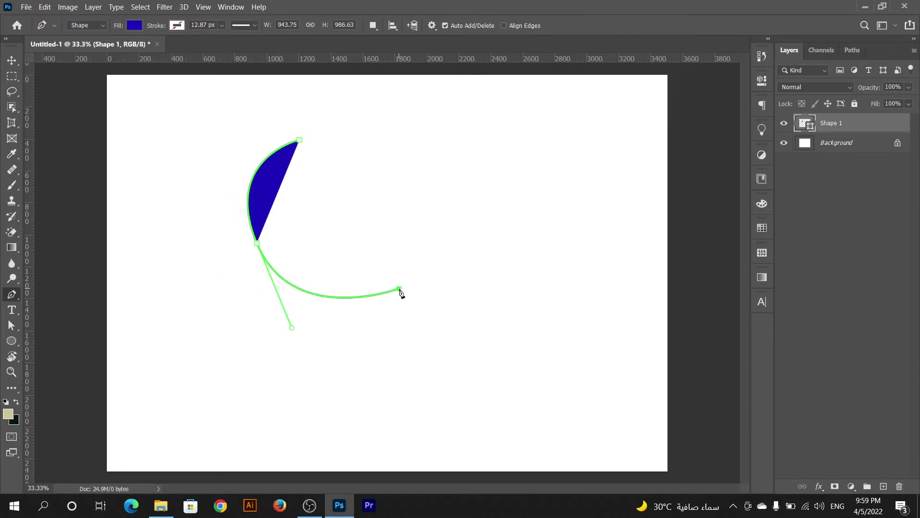
{"action": "left_click_drag", "start_coordinate": [399, 290], "coordinate": [439, 256]}
{"action": "left_click_drag", "start_coordinate": [458, 194], "coordinate": [450, 154]}
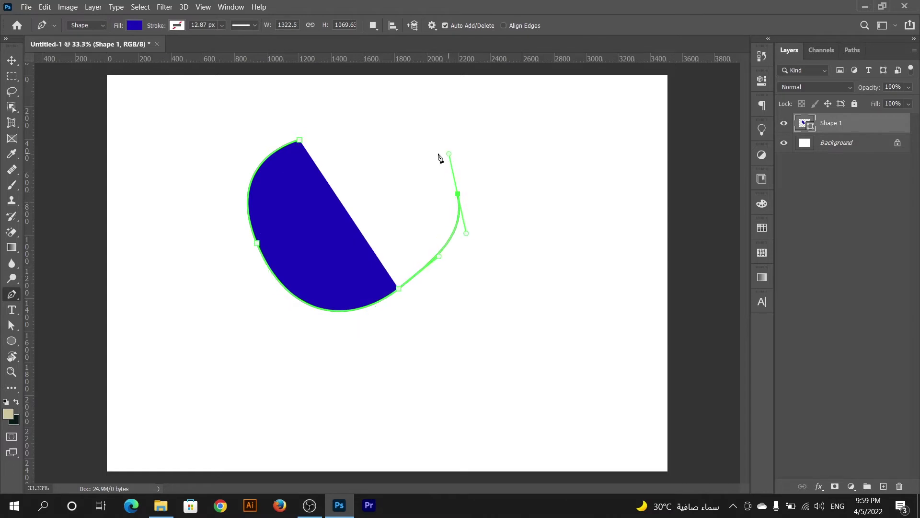
{"action": "left_click_drag", "start_coordinate": [371, 122], "coordinate": [333, 116]}
{"action": "left_click_drag", "start_coordinate": [269, 111], "coordinate": [247, 121]}
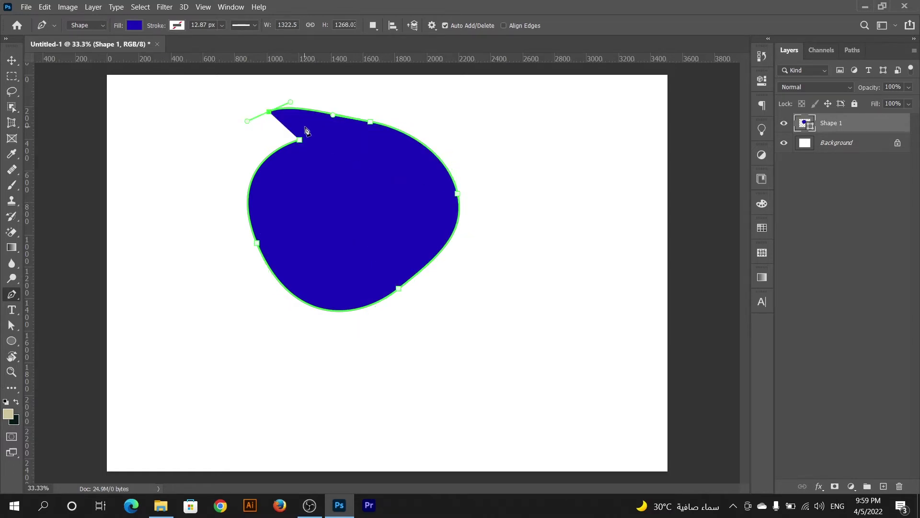
{"action": "left_click", "coordinate": [307, 128]}
{"action": "left_click", "coordinate": [301, 142]}
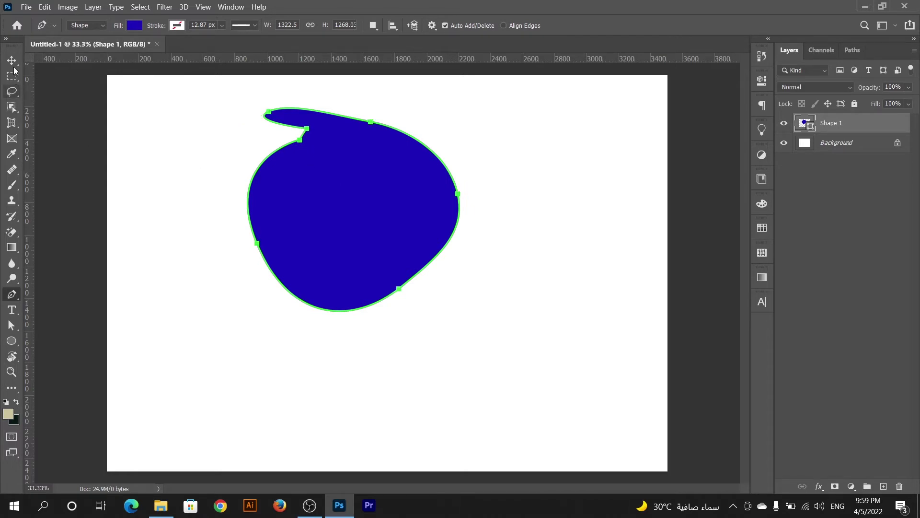
- Move the blue blob down and to the left on the page
{"action": "left_click", "coordinate": [12, 59]}
{"action": "left_click", "coordinate": [158, 130]}
{"action": "mouse_move", "coordinate": [356, 245]}
{"action": "left_mouse_down"}
{"action": "mouse_move", "coordinate": [376, 269]}
{"action": "mouse_move", "coordinate": [292, 210]}
{"action": "mouse_move", "coordinate": [308, 195]}
{"action": "left_mouse_up"}
- Draw a blue square right of the blob using four corner anchors with the Pen Tool
{"action": "left_click", "coordinate": [12, 341]}
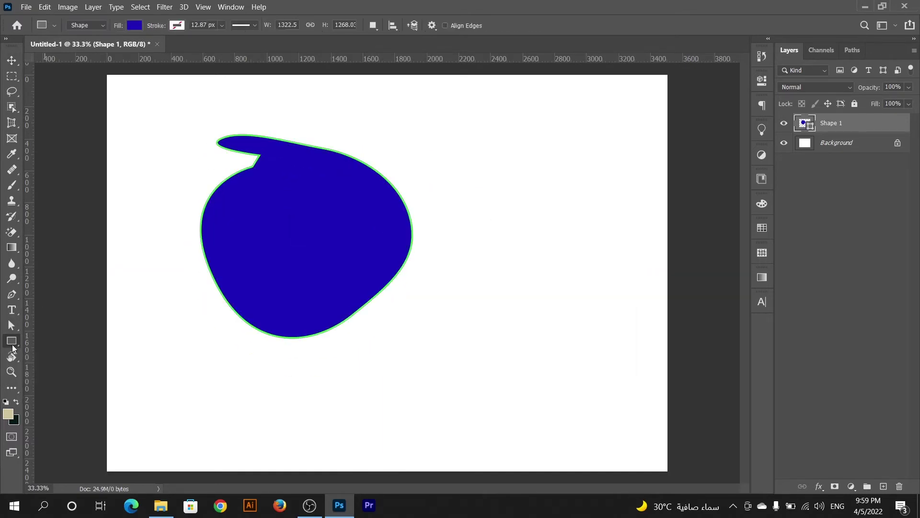
{"action": "right_click", "coordinate": [12, 343]}
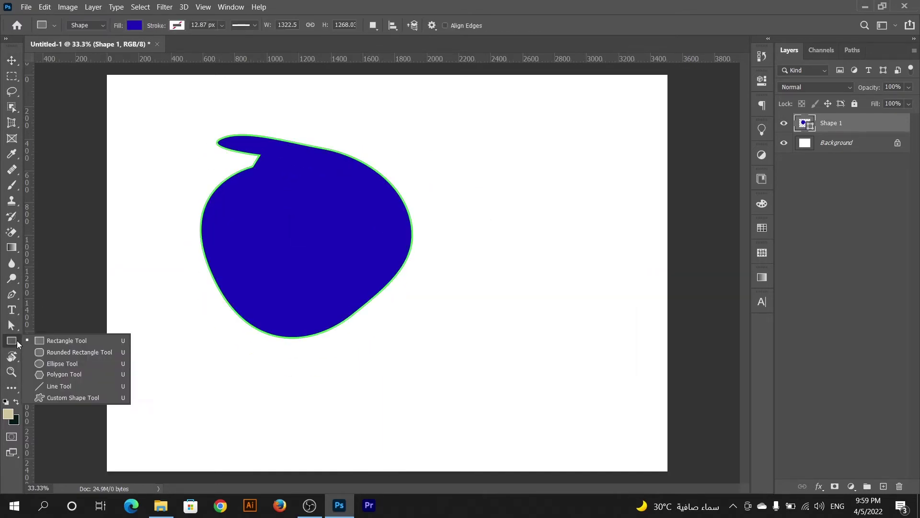
{"action": "right_click", "coordinate": [11, 295]}
{"action": "left_click", "coordinate": [47, 297]}
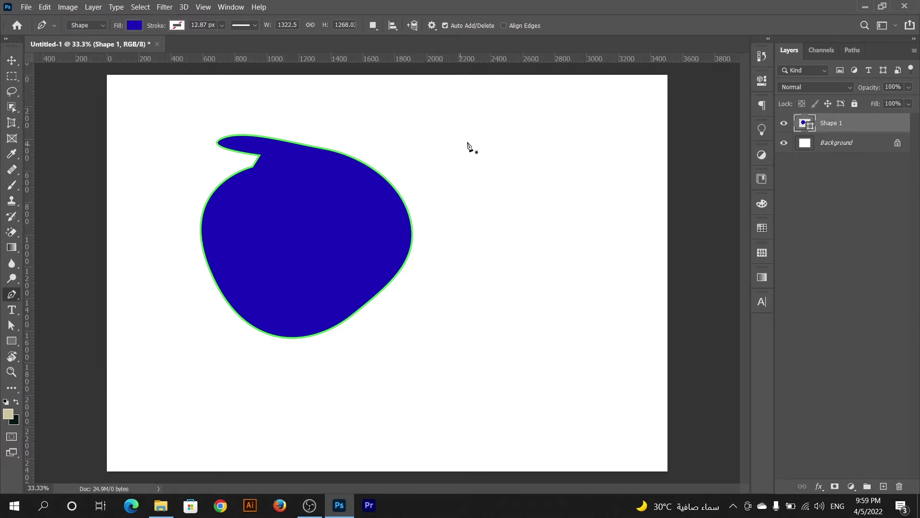
{"action": "left_click", "coordinate": [452, 135]}
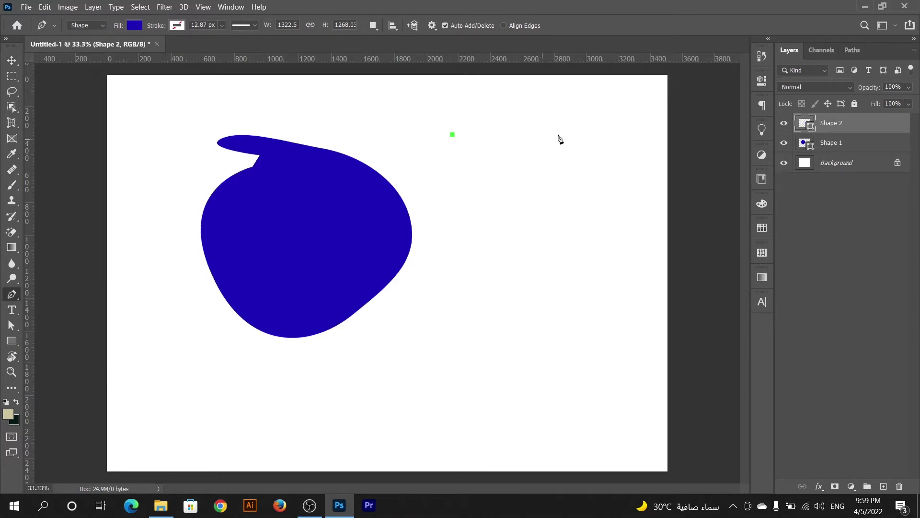
{"action": "left_click", "coordinate": [603, 135]}
{"action": "left_click", "coordinate": [603, 274]}
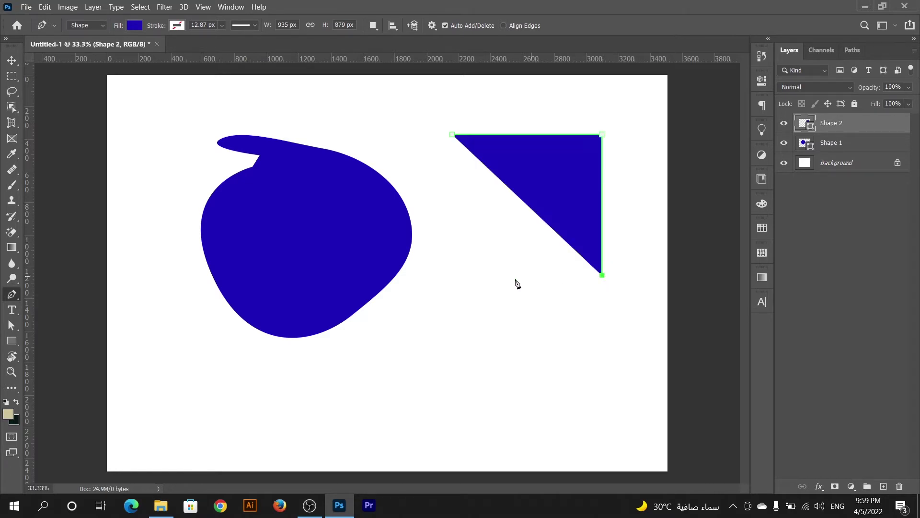
{"action": "left_click", "coordinate": [455, 275]}
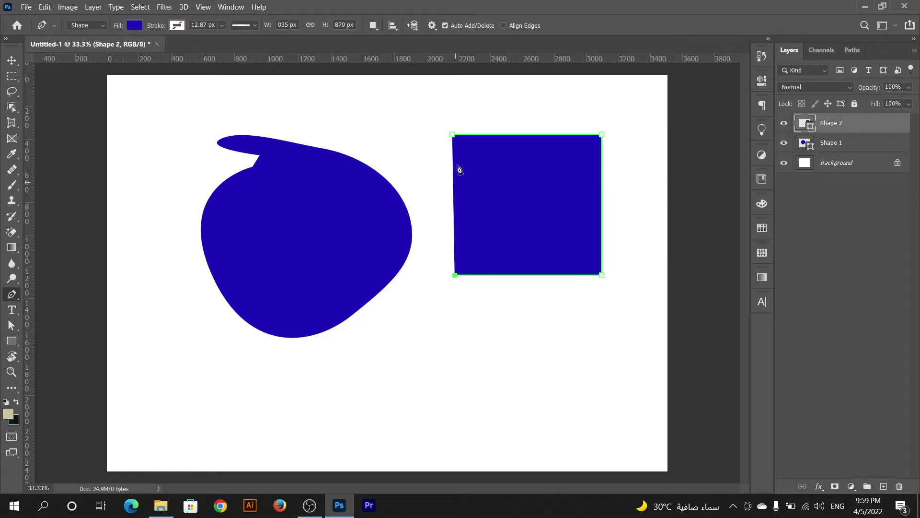
{"action": "left_click", "coordinate": [453, 135]}
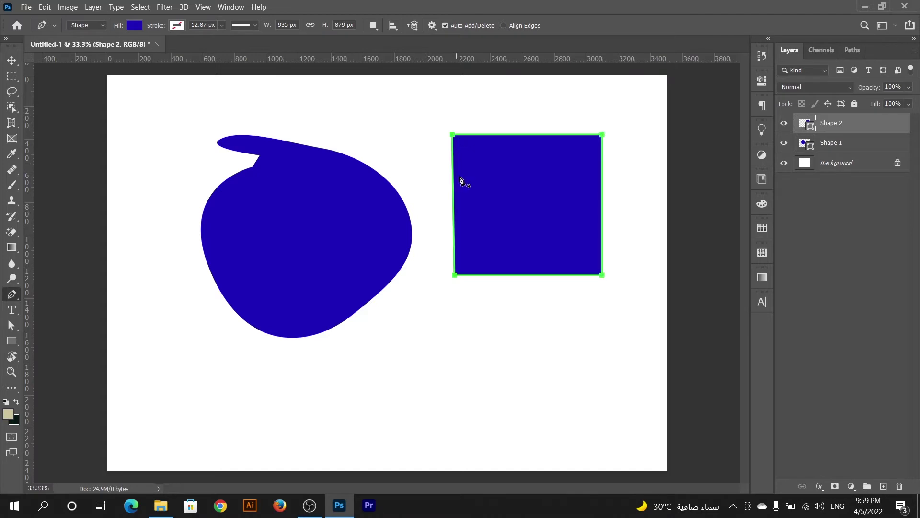
{"action": "left_click", "coordinate": [12, 61]}
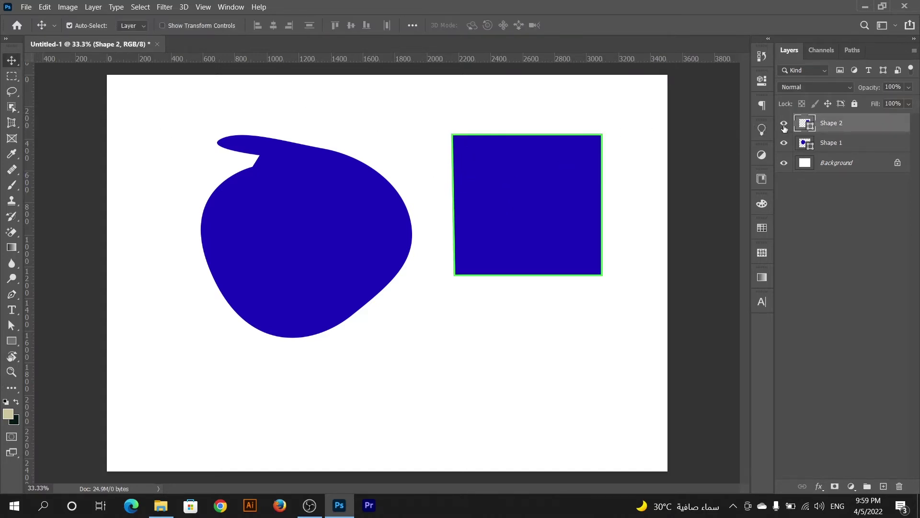
- Try lighter purple and navy fills for the square, then cancel to keep it blue
{"action": "double_click", "coordinate": [805, 124]}
{"action": "left_click", "coordinate": [526, 293]}
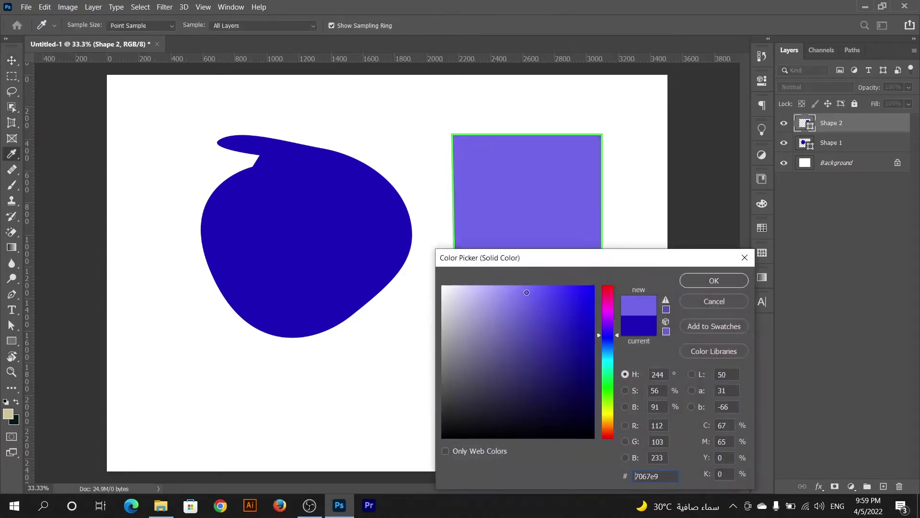
{"action": "left_click", "coordinate": [531, 381]}
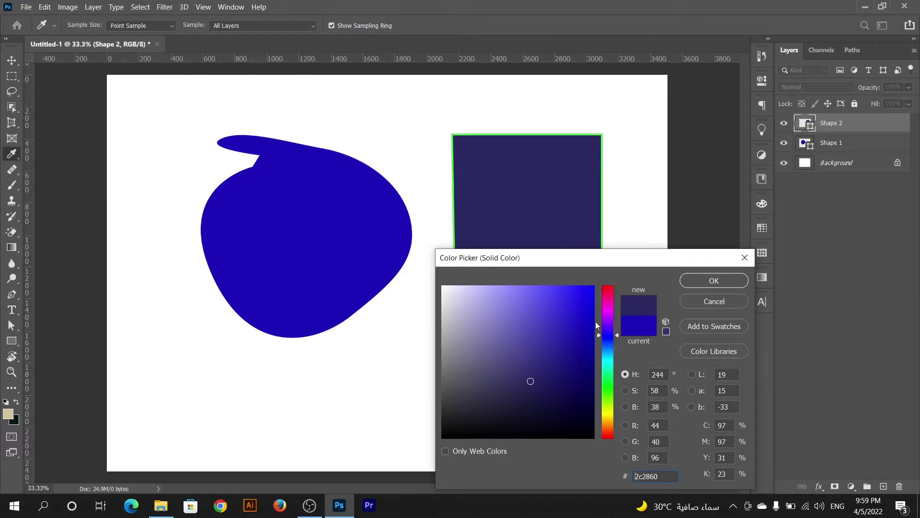
{"action": "left_click", "coordinate": [684, 304]}
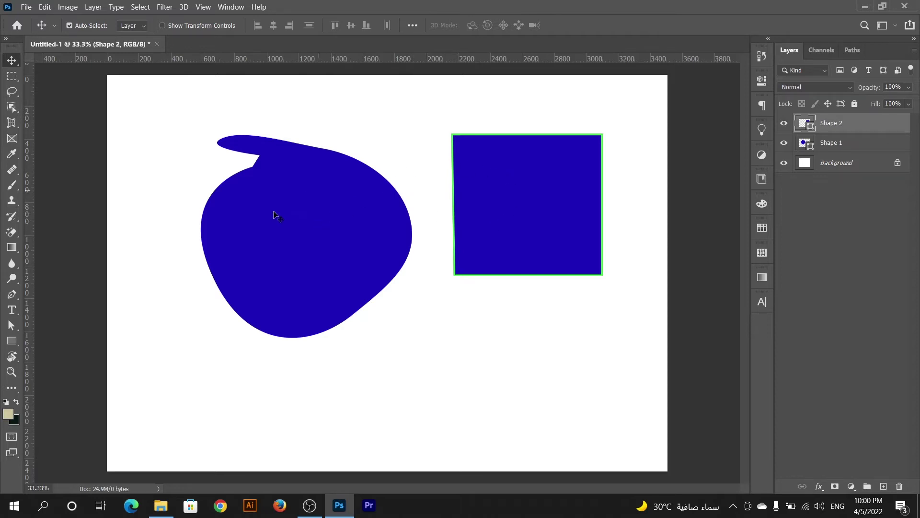
- Marquee-select both blue shapes with the Move tool and delete them
{"action": "left_click", "coordinate": [426, 210]}
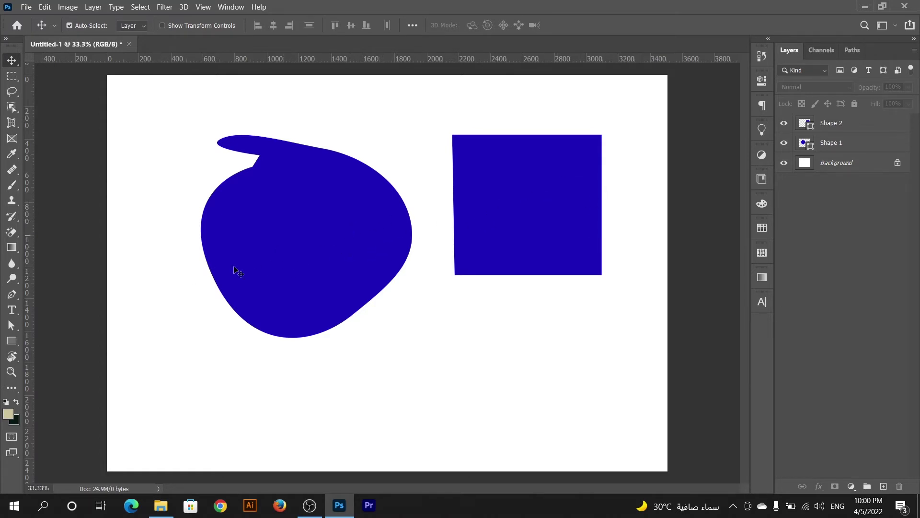
{"action": "left_click", "coordinate": [12, 295]}
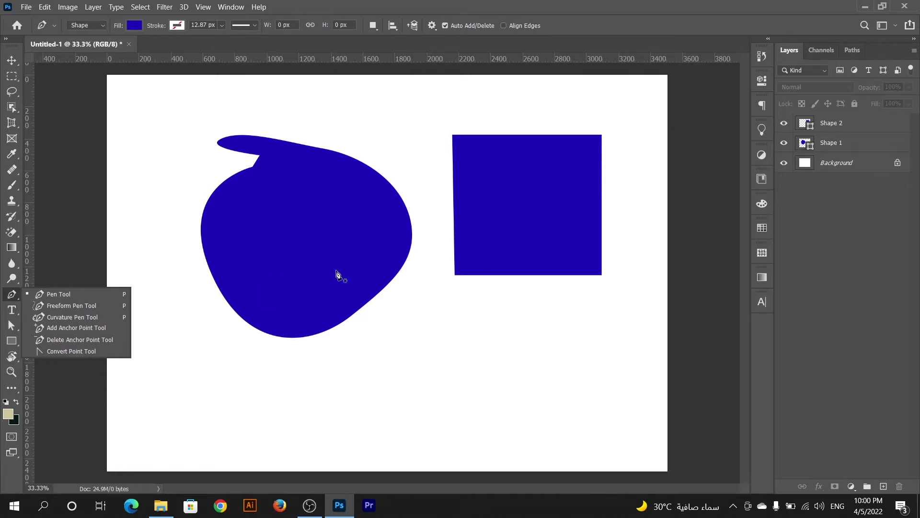
{"action": "left_click", "coordinate": [9, 62]}
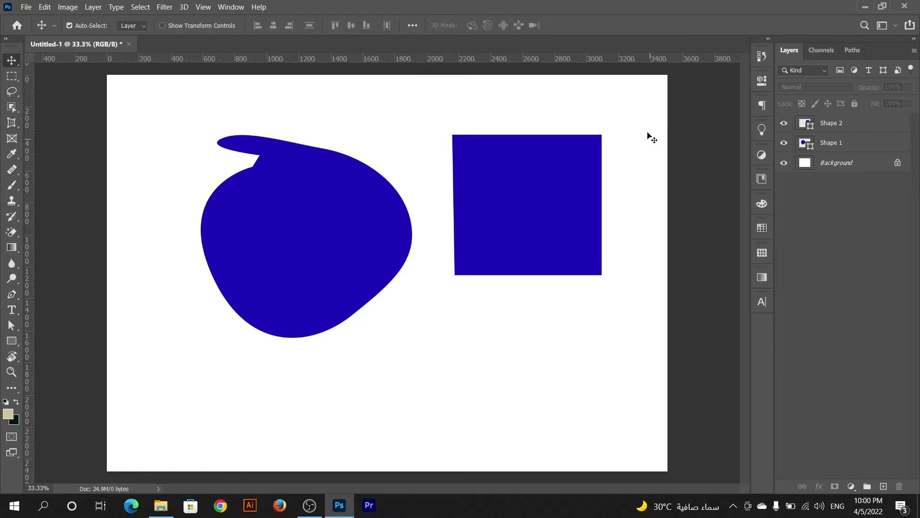
{"action": "left_click_drag", "start_coordinate": [649, 137], "coordinate": [277, 320]}
{"action": "key", "text": "Delete"}
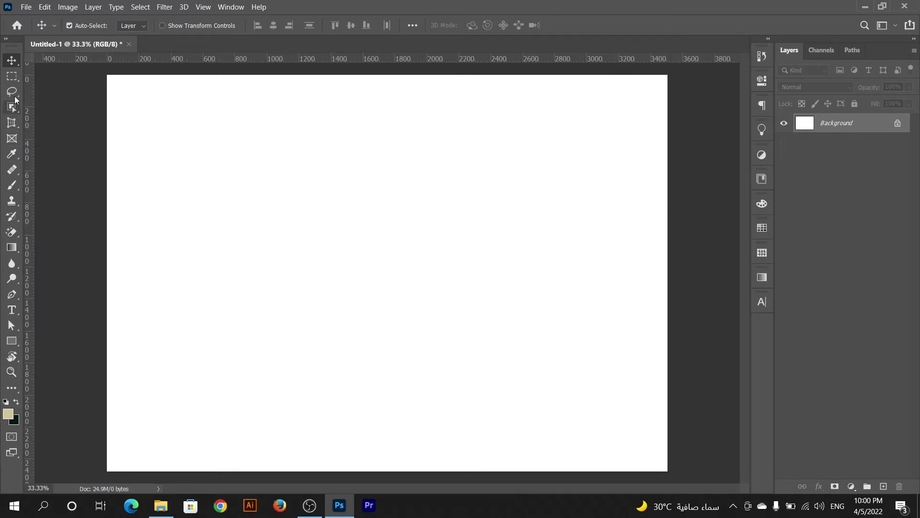
- Open the black-and-white pexels photo of the man by dragging it in from File Explorer
{"action": "left_click", "coordinate": [12, 92]}
{"action": "left_click", "coordinate": [18, 107]}
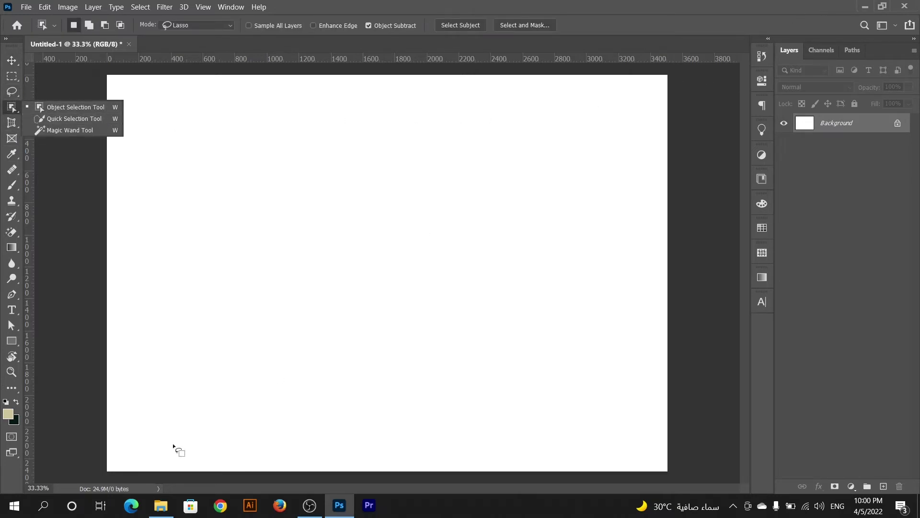
{"action": "left_click", "coordinate": [160, 506]}
{"action": "mouse_move", "coordinate": [352, 184]}
{"action": "left_mouse_down"}
{"action": "mouse_move", "coordinate": [348, 457]}
{"action": "mouse_move", "coordinate": [262, 39]}
{"action": "mouse_move", "coordinate": [274, 85]}
{"action": "left_mouse_up"}
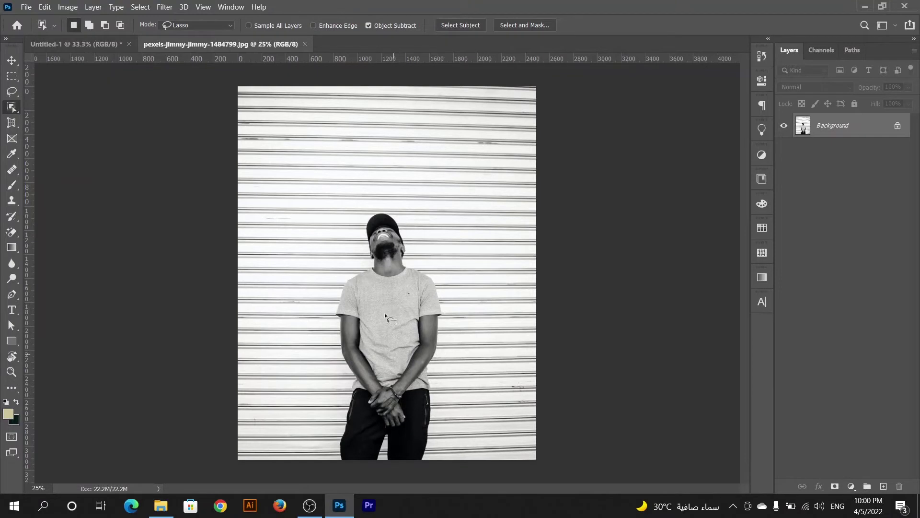
{"action": "right_click", "coordinate": [9, 109]}
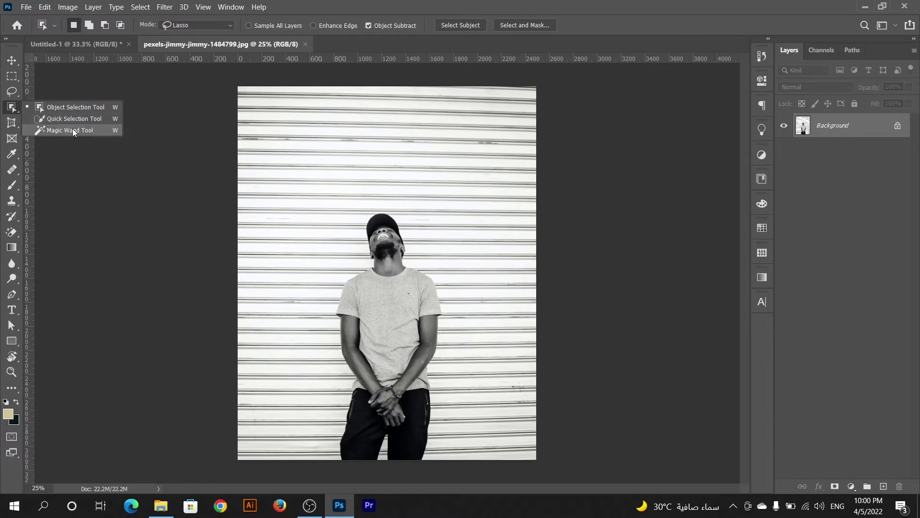
{"action": "left_click", "coordinate": [73, 130]}
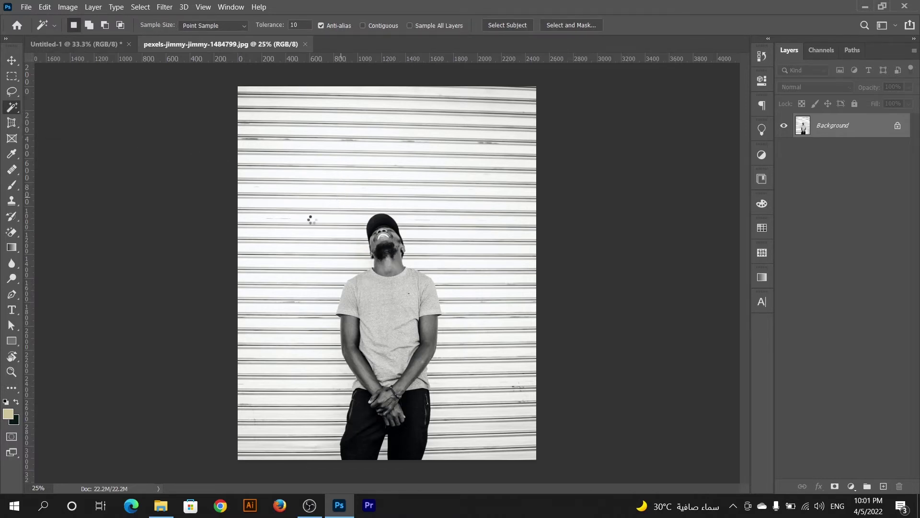
{"action": "left_click", "coordinate": [309, 216]}
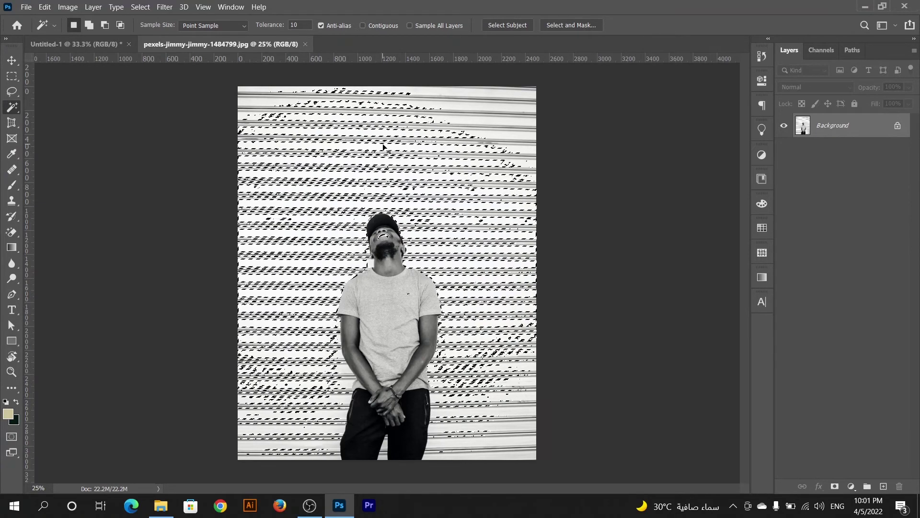
{"action": "key", "text": "ctrl+d"}
{"action": "right_click", "coordinate": [12, 107]}
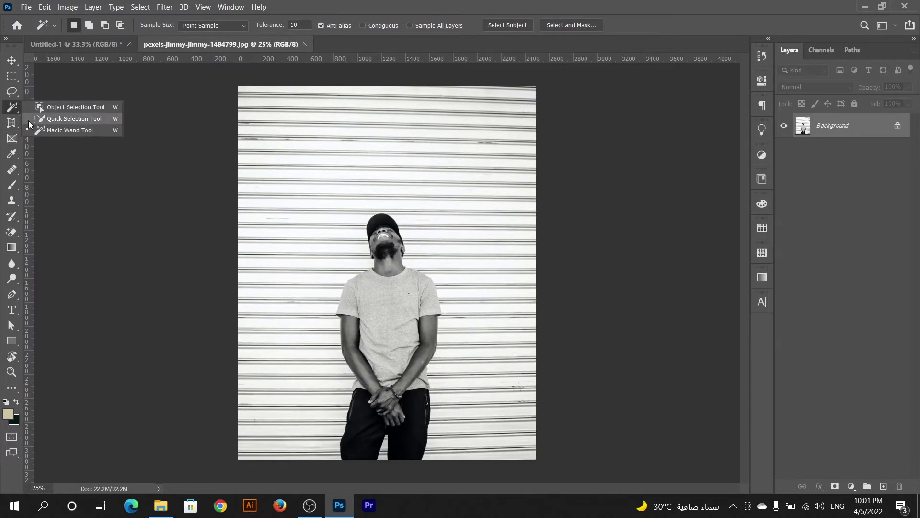
{"action": "left_click", "coordinate": [48, 118]}
{"action": "mouse_move", "coordinate": [377, 325]}
{"action": "left_mouse_down"}
{"action": "mouse_move", "coordinate": [375, 409]}
{"action": "mouse_move", "coordinate": [414, 357]}
{"action": "mouse_move", "coordinate": [383, 222]}
{"action": "left_mouse_up"}
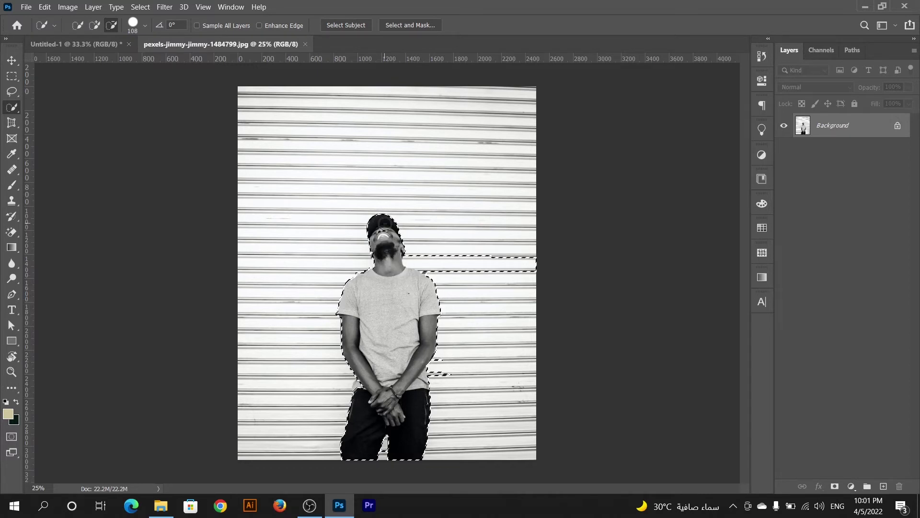
{"action": "left_click", "coordinate": [395, 267], "text": "alt"}
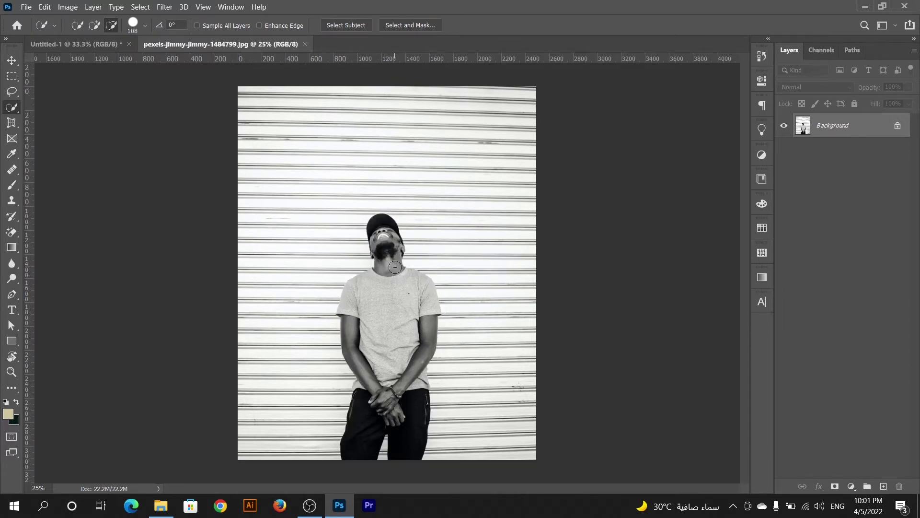
- Set the Pen to Path mode, zoom on the trouser leg, and anchor at its bottom
{"action": "left_click", "coordinate": [12, 293]}
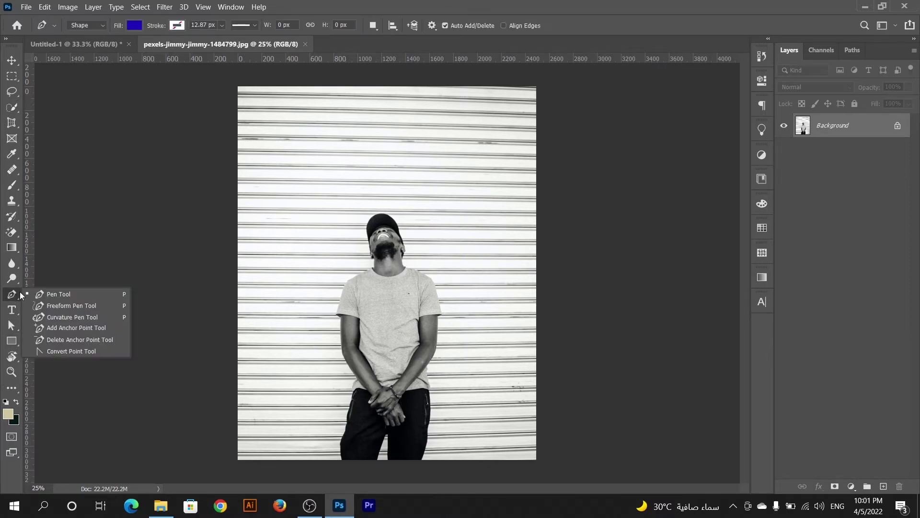
{"action": "left_click", "coordinate": [43, 295]}
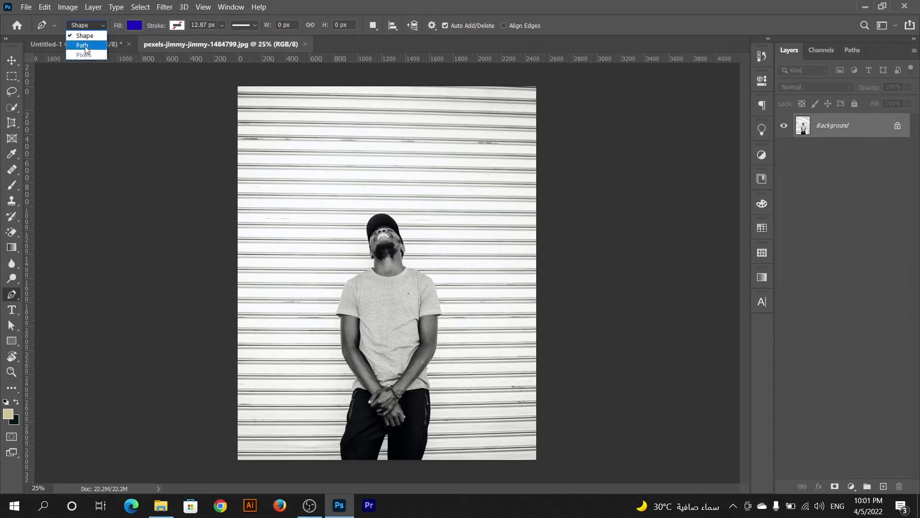
{"action": "left_click", "coordinate": [84, 46]}
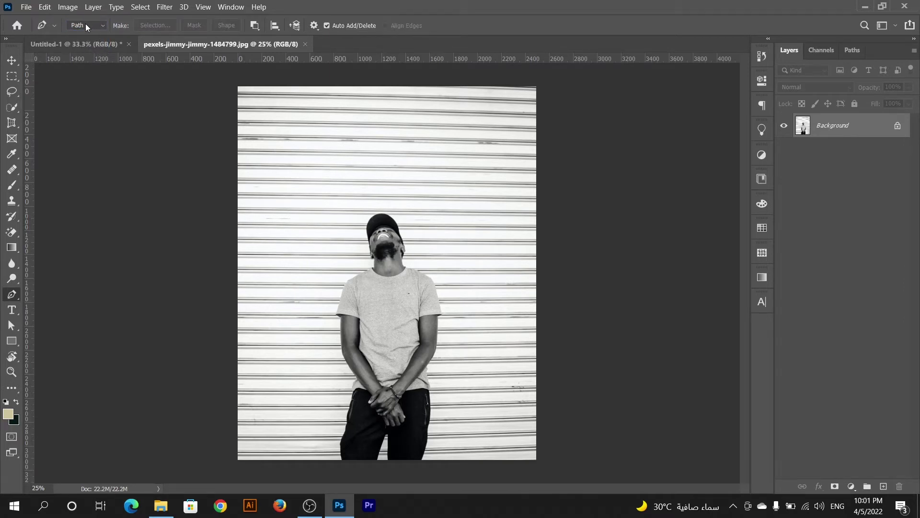
{"action": "left_click", "coordinate": [11, 372]}
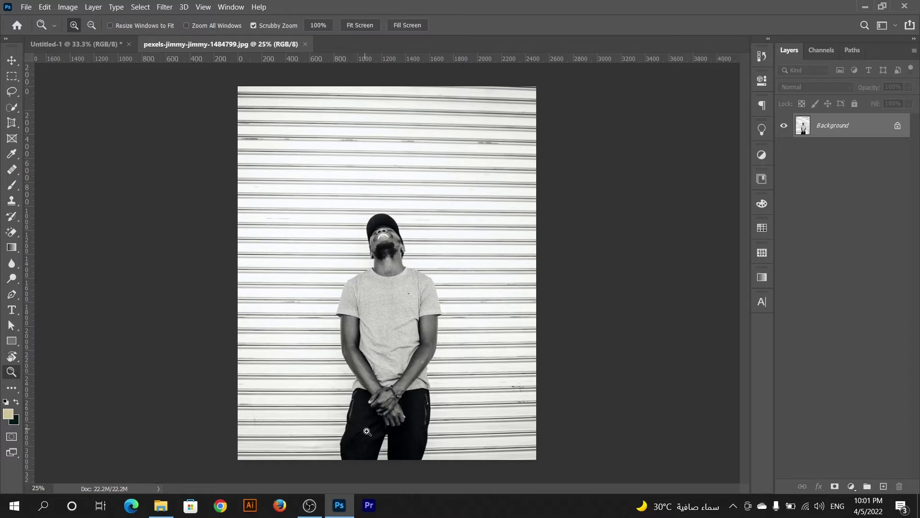
{"action": "mouse_move", "coordinate": [367, 455]}
{"action": "left_mouse_down"}
{"action": "mouse_move", "coordinate": [332, 446]}
{"action": "mouse_move", "coordinate": [323, 330]}
{"action": "left_mouse_up"}
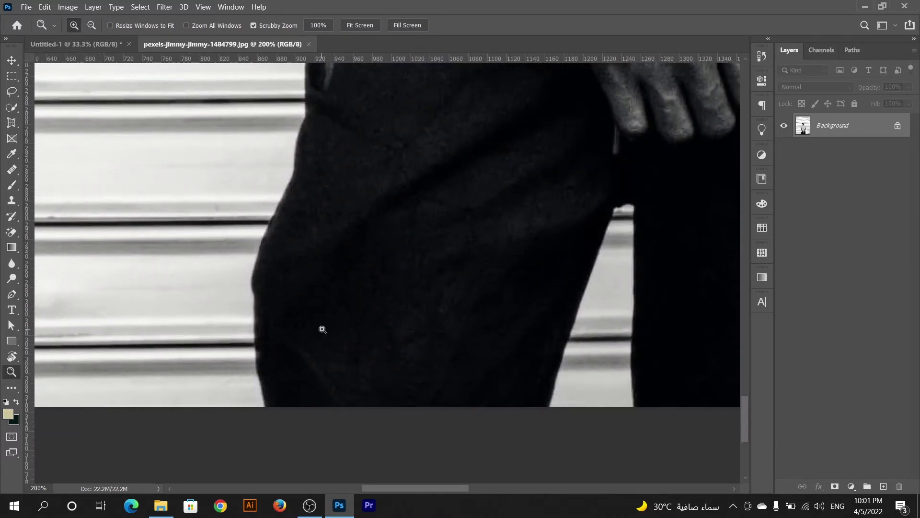
{"action": "left_click", "coordinate": [11, 294]}
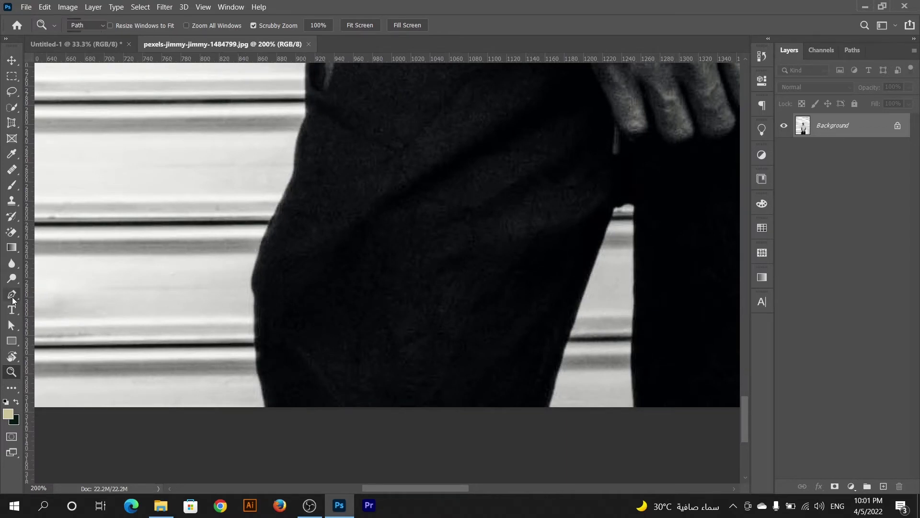
{"action": "left_click", "coordinate": [265, 407]}
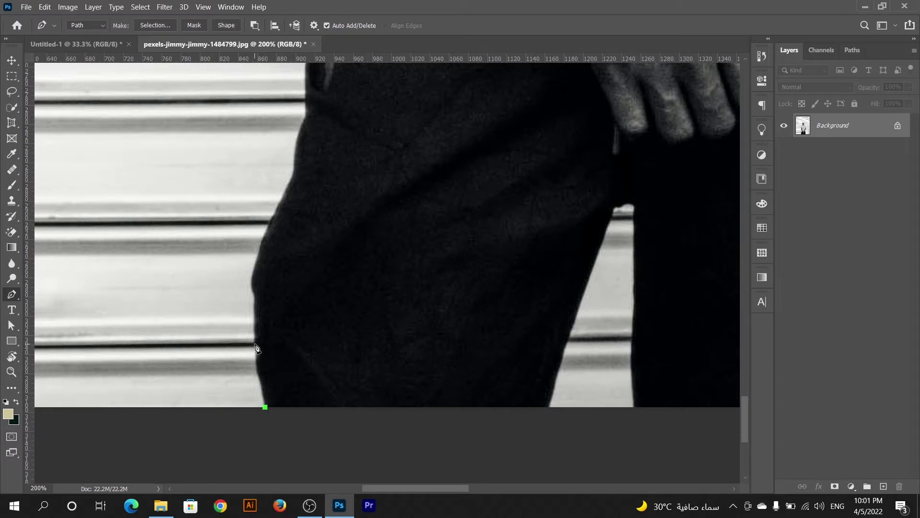
- Trace curved anchors up the trouser leg's outer edge to near the pocket
{"action": "left_click_drag", "start_coordinate": [256, 344], "coordinate": [254, 316]}
{"action": "left_click_drag", "start_coordinate": [255, 307], "coordinate": [251, 283]}
{"action": "left_click_drag", "start_coordinate": [252, 283], "coordinate": [255, 303]}
{"action": "left_click", "coordinate": [252, 286]}
{"action": "left_click_drag", "start_coordinate": [253, 290], "coordinate": [248, 280]}
{"action": "left_click_drag", "start_coordinate": [266, 231], "coordinate": [276, 211]}
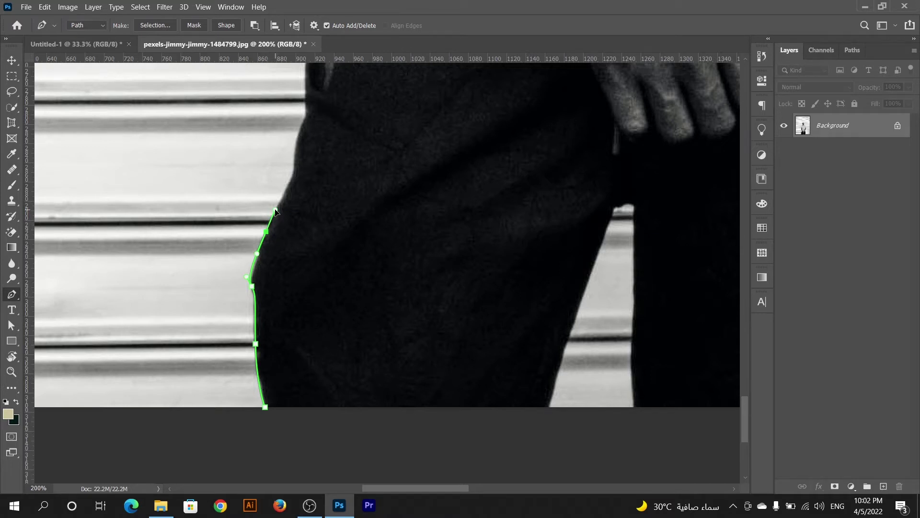
{"action": "left_click_drag", "start_coordinate": [302, 206], "coordinate": [312, 323]}
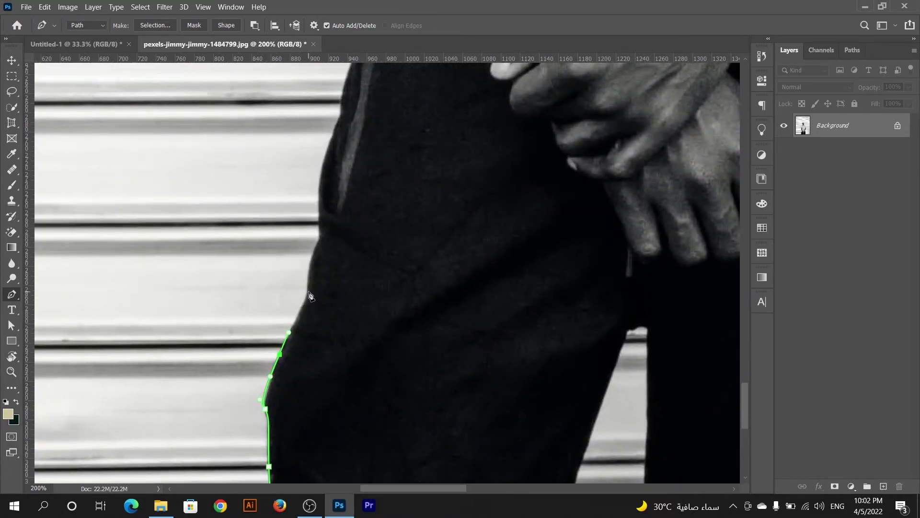
{"action": "left_click_drag", "start_coordinate": [307, 290], "coordinate": [308, 273]}
{"action": "left_click_drag", "start_coordinate": [320, 238], "coordinate": [332, 228]}
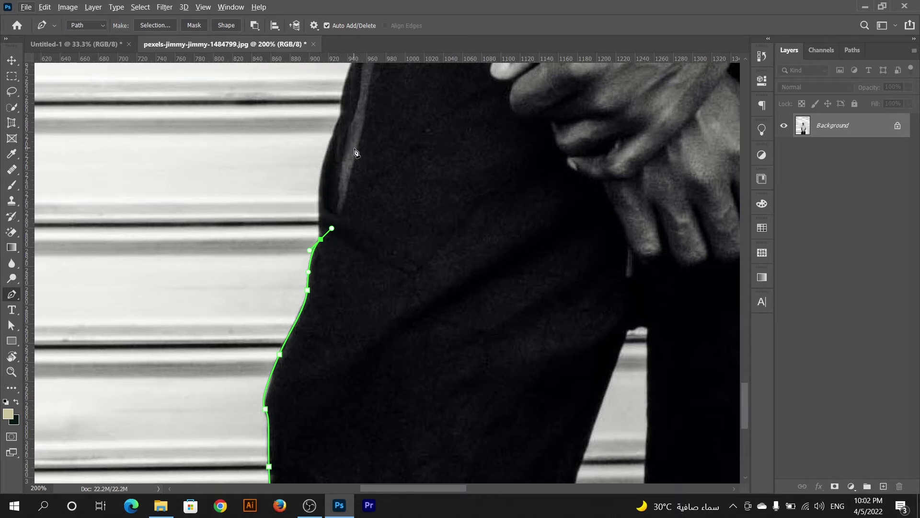
- Turn the top anchor near the pocket into a sharp corner with the Convert Point Tool
{"action": "right_click", "coordinate": [12, 295]}
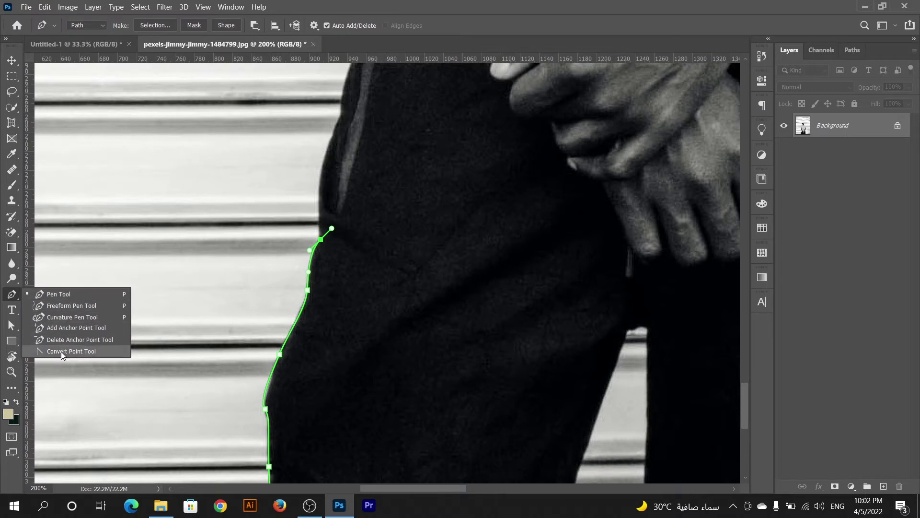
{"action": "left_click", "coordinate": [76, 352]}
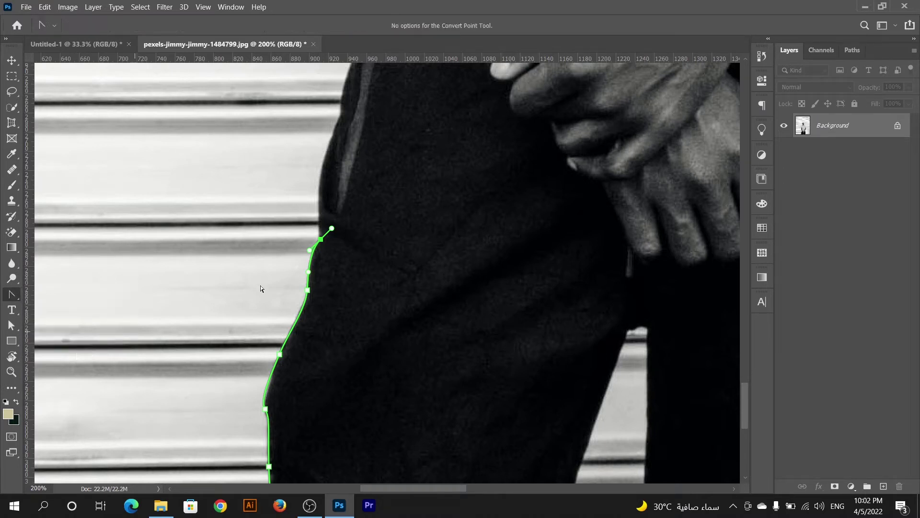
{"action": "left_click", "coordinate": [321, 239]}
{"action": "right_click", "coordinate": [10, 297]}
- Continue the path with curved anchors around the pocket corner up to the waistband
{"action": "left_click", "coordinate": [54, 295]}
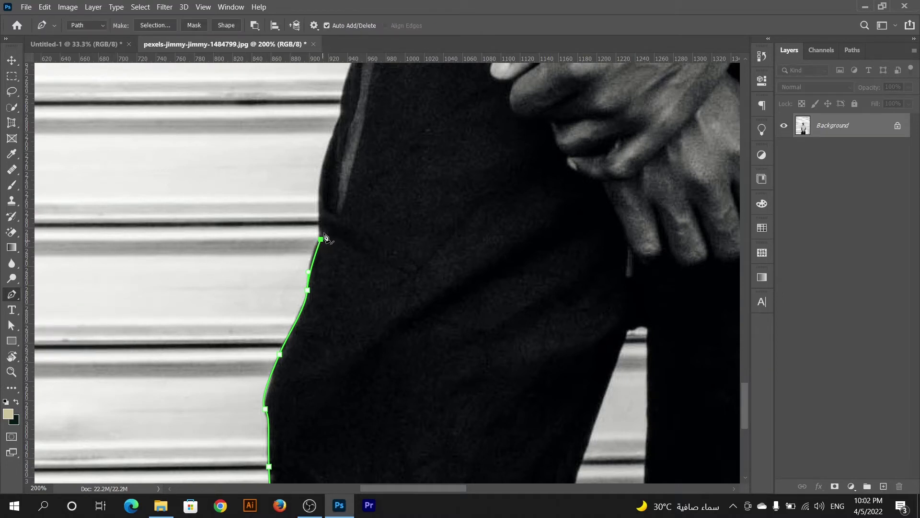
{"action": "left_click_drag", "start_coordinate": [337, 210], "coordinate": [340, 314]}
{"action": "mouse_move", "coordinate": [326, 263]}
{"action": "left_mouse_down"}
{"action": "mouse_move", "coordinate": [345, 202]}
{"action": "mouse_move", "coordinate": [356, 319]}
{"action": "left_mouse_up"}
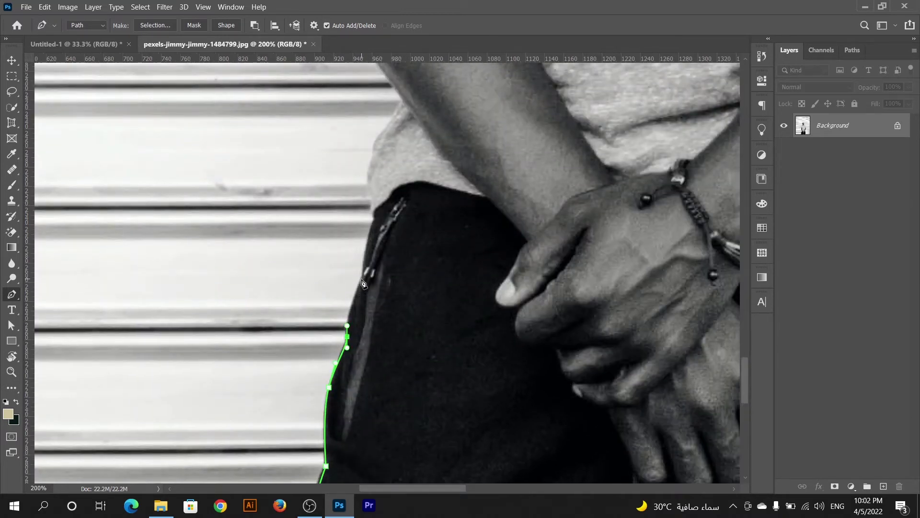
{"action": "left_click_drag", "start_coordinate": [362, 278], "coordinate": [373, 258]}
{"action": "left_click_drag", "start_coordinate": [383, 265], "coordinate": [387, 328]}
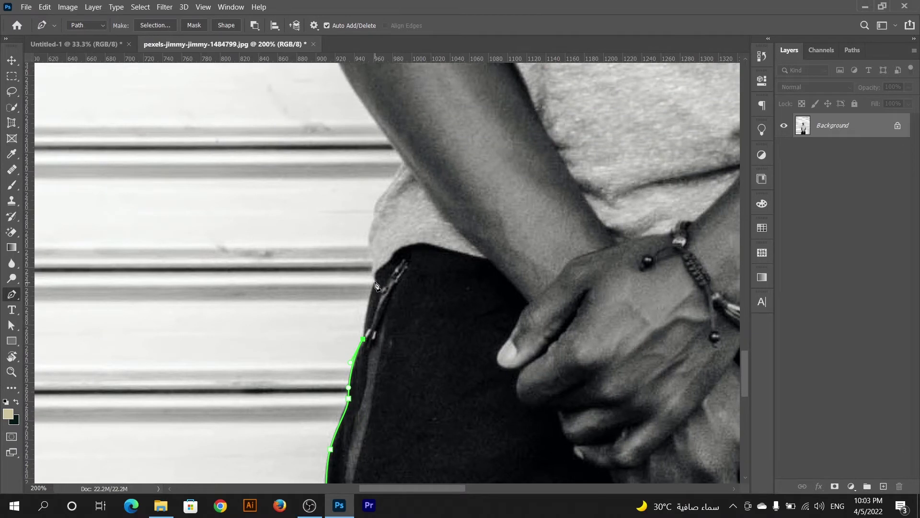
{"action": "left_click_drag", "start_coordinate": [375, 281], "coordinate": [383, 262]}
- Remove the misplaced last point and curve the path up the trouser edge onto the forearm
{"action": "left_click", "coordinate": [377, 285], "text": "alt"}
{"action": "left_click", "coordinate": [376, 284], "text": "alt"}
{"action": "key", "text": "ctrl+z"}
{"action": "right_click", "coordinate": [12, 294]}
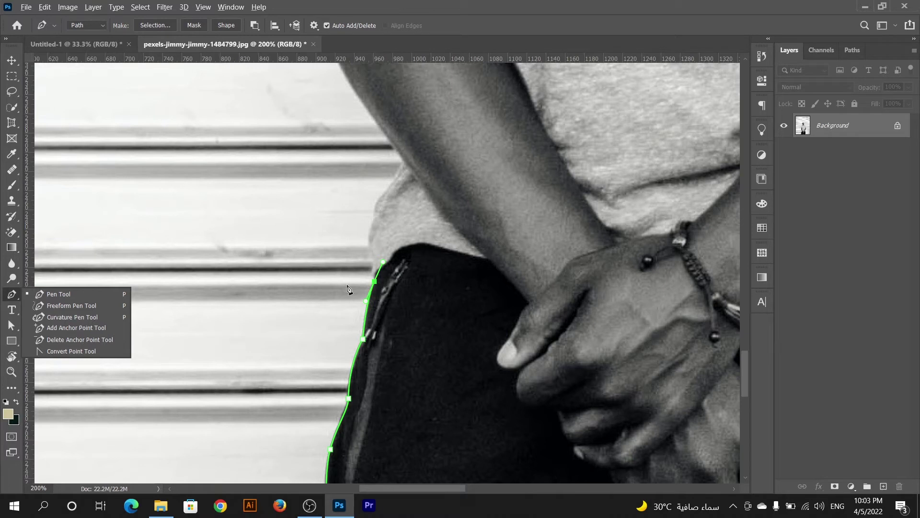
{"action": "key", "text": "v"}
{"action": "left_click", "coordinate": [12, 295]}
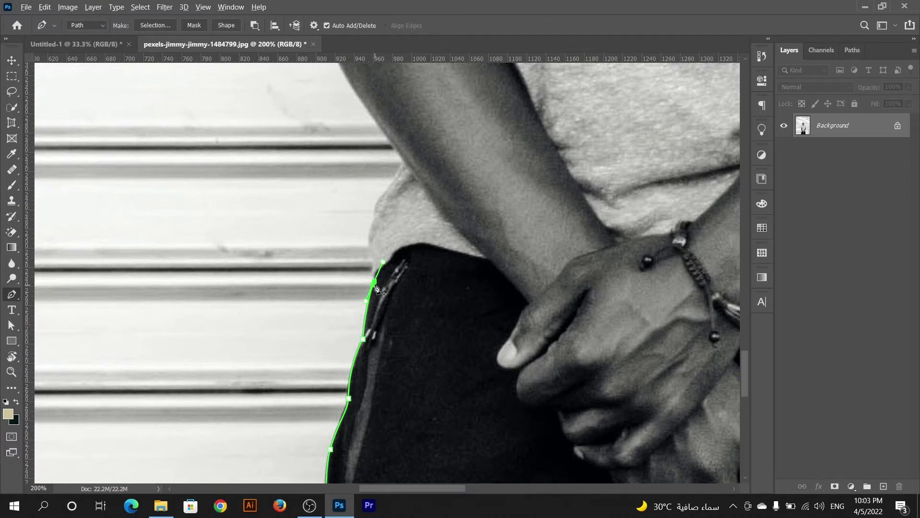
{"action": "key", "text": "ctrl+z"}
{"action": "left_click_drag", "start_coordinate": [371, 230], "coordinate": [376, 210]}
{"action": "left_click_drag", "start_coordinate": [401, 163], "coordinate": [419, 144]}
- Trace the path up the left forearm with curved anchors, ending in a sharp corner
{"action": "scroll", "coordinate": [415, 335], "scroll_direction": "up", "scroll_amount": 3}
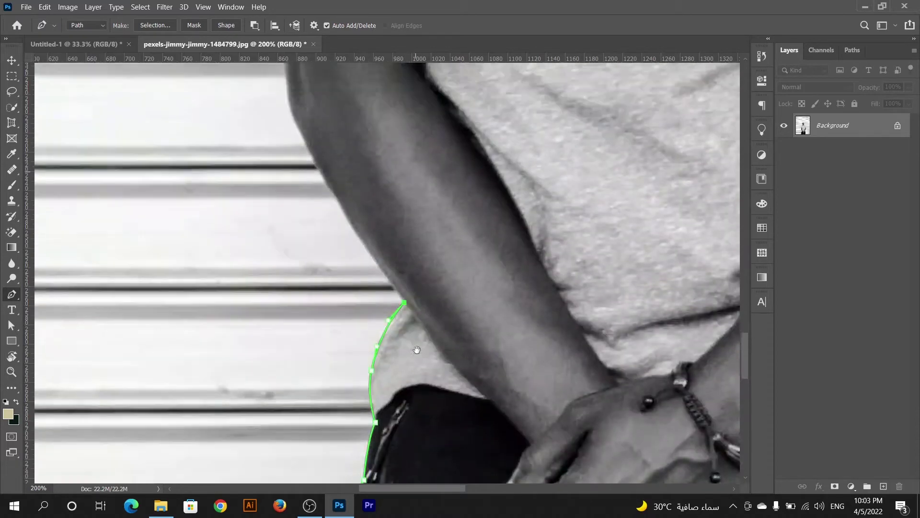
{"action": "scroll", "coordinate": [376, 342], "scroll_direction": "up", "scroll_amount": 2}
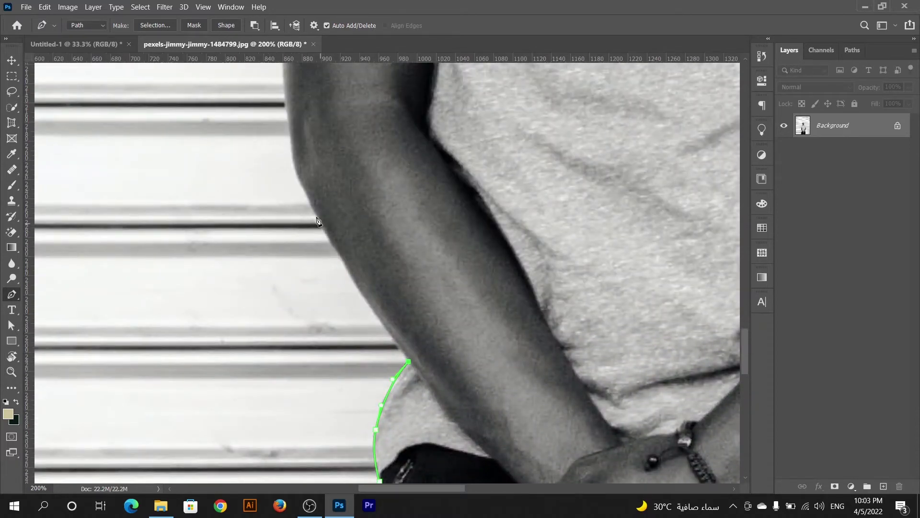
{"action": "left_click_drag", "start_coordinate": [313, 211], "coordinate": [297, 169]}
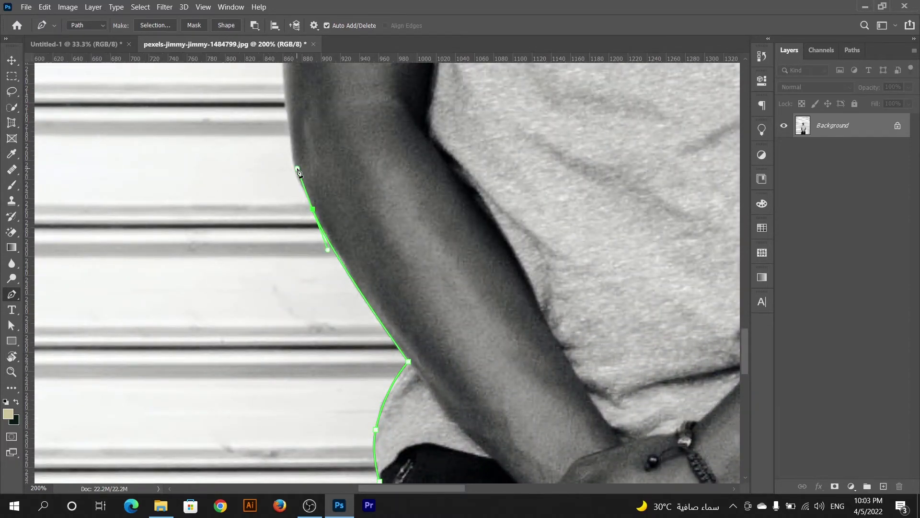
{"action": "scroll", "coordinate": [316, 213], "scroll_direction": "up", "scroll_amount": 3}
{"action": "scroll", "coordinate": [317, 214], "scroll_direction": "left", "scroll_amount": 1}
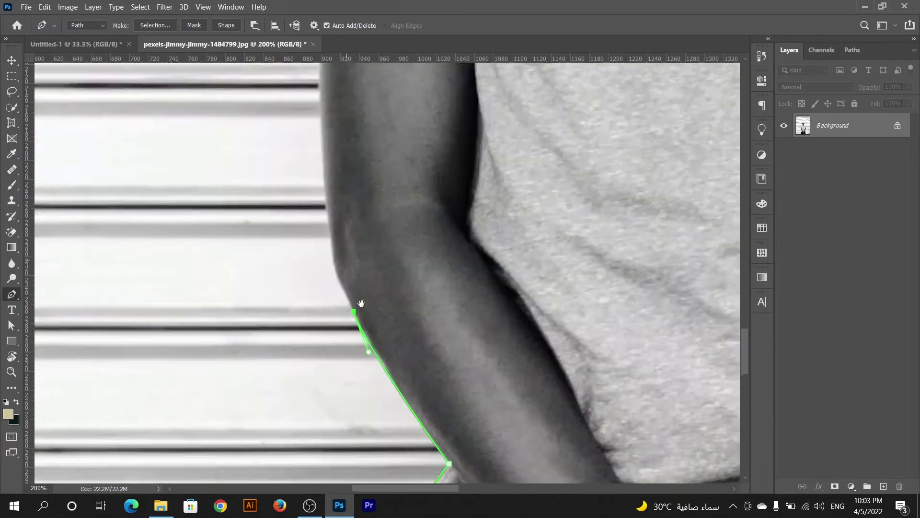
{"action": "left_click_drag", "start_coordinate": [337, 269], "coordinate": [333, 232]}
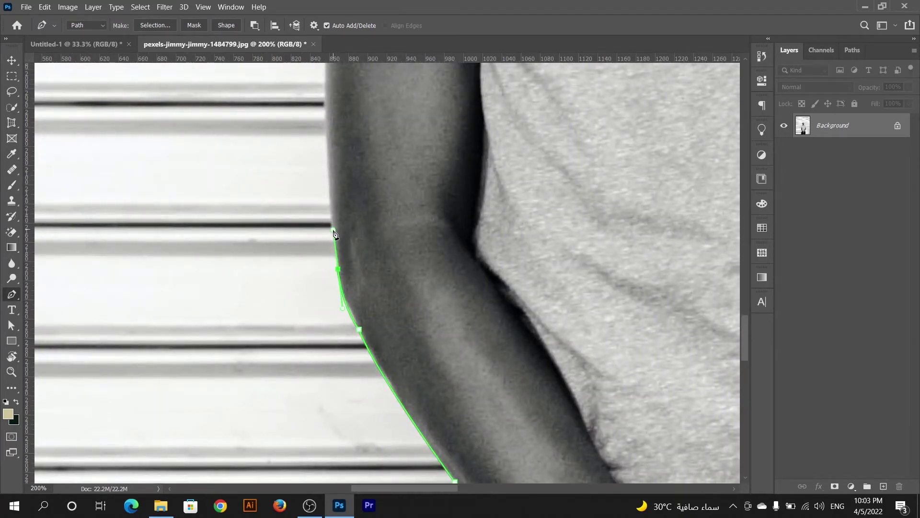
{"action": "left_click", "coordinate": [338, 268]}
- Continue the path up the outer left arm toward the sleeve
{"action": "scroll", "coordinate": [346, 259], "scroll_direction": "up", "scroll_amount": 2}
{"action": "scroll", "coordinate": [345, 259], "scroll_direction": "left", "scroll_amount": 1}
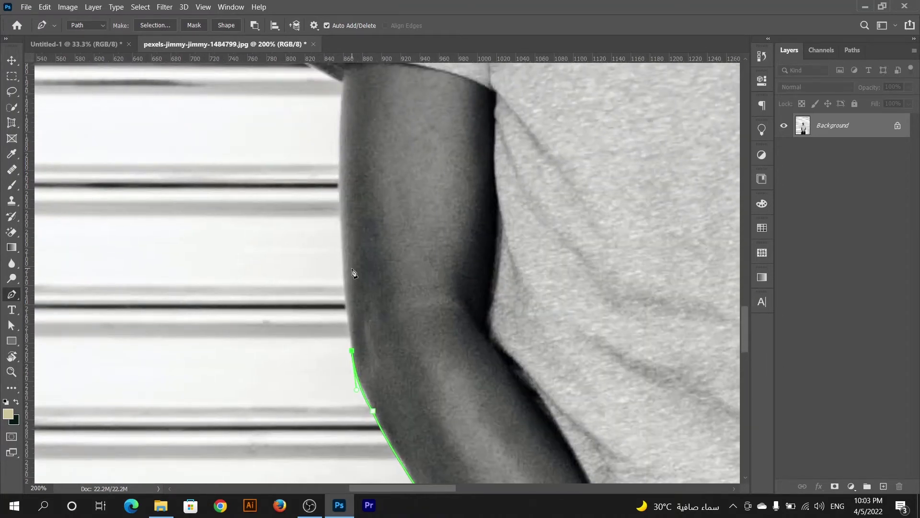
{"action": "left_click_drag", "start_coordinate": [339, 190], "coordinate": [338, 143]}
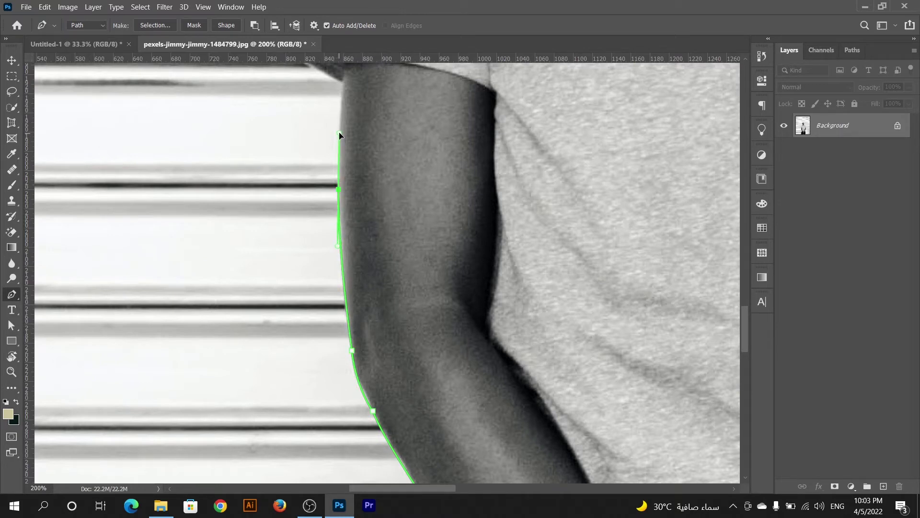
{"action": "left_click_drag", "start_coordinate": [343, 125], "coordinate": [330, 293]}
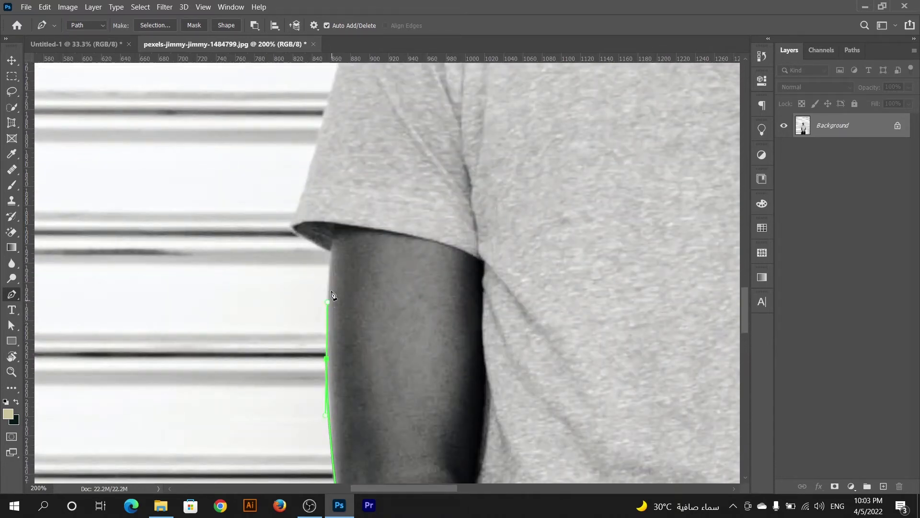
{"action": "left_click", "coordinate": [331, 253]}
- Extend the path along the sleeve's lower edge and up toward the shoulder
{"action": "left_click_drag", "start_coordinate": [290, 227], "coordinate": [283, 219]}
{"action": "scroll", "coordinate": [325, 272], "scroll_direction": "up", "scroll_amount": 3}
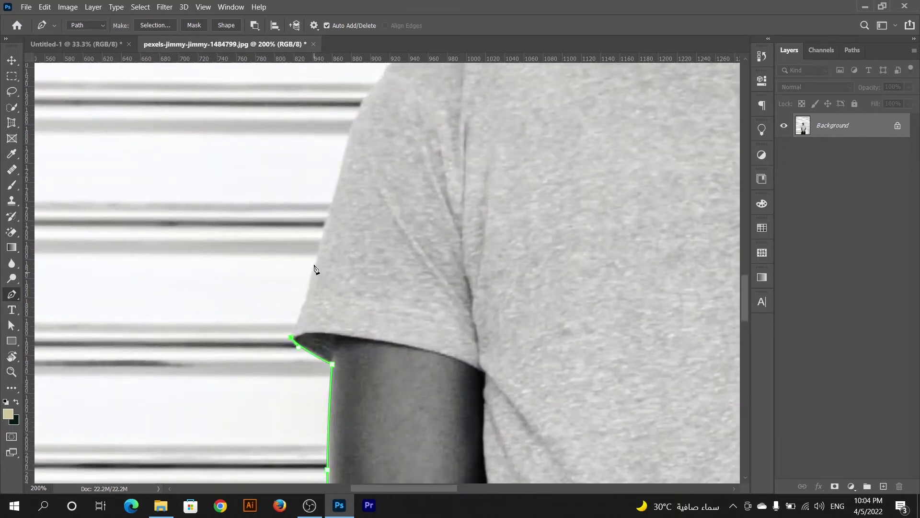
{"action": "left_click_drag", "start_coordinate": [313, 272], "coordinate": [318, 250]}
{"action": "left_click", "coordinate": [323, 227]}
{"action": "left_click_drag", "start_coordinate": [357, 204], "coordinate": [321, 342]}
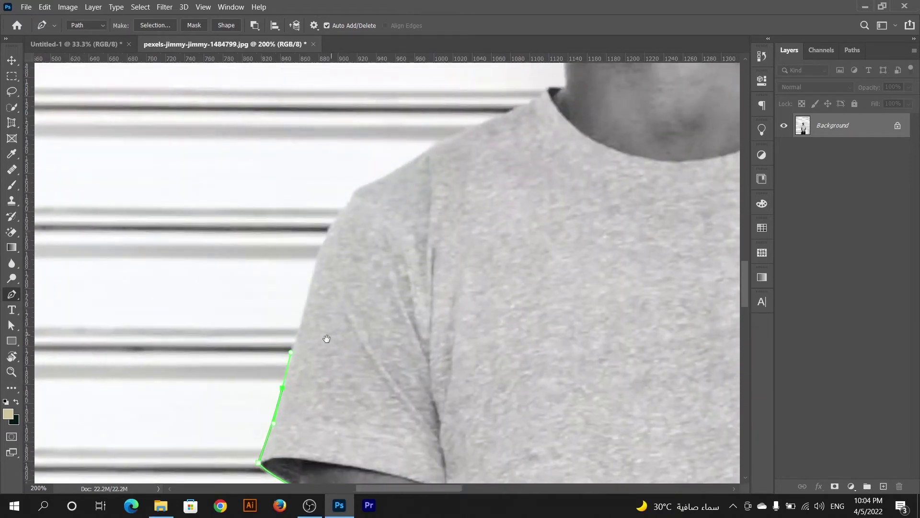
{"action": "left_click_drag", "start_coordinate": [317, 263], "coordinate": [323, 248]}
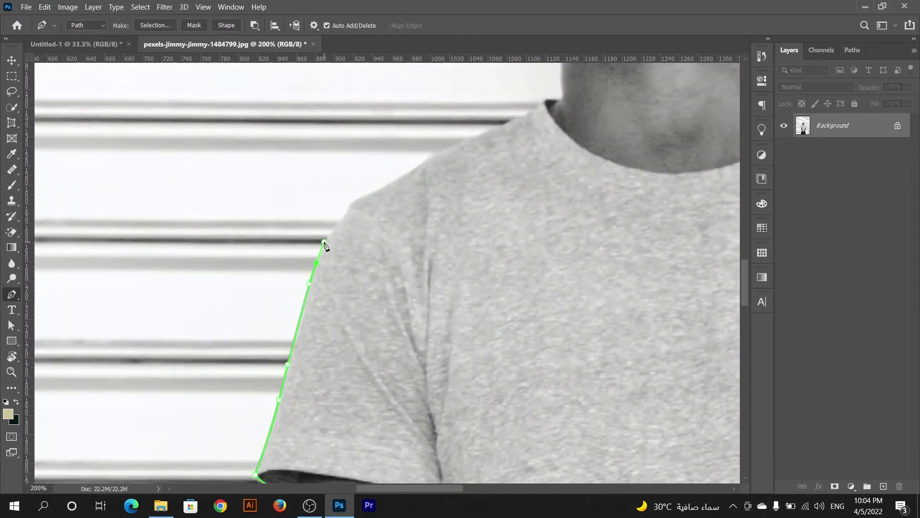
- Curve the path over the shoulder and along the neckline, then zoom out
{"action": "left_click_drag", "start_coordinate": [364, 197], "coordinate": [386, 188]}
{"action": "mouse_move", "coordinate": [440, 154]}
{"action": "left_mouse_down"}
{"action": "mouse_move", "coordinate": [464, 141]}
{"action": "mouse_move", "coordinate": [367, 240]}
{"action": "left_mouse_up"}
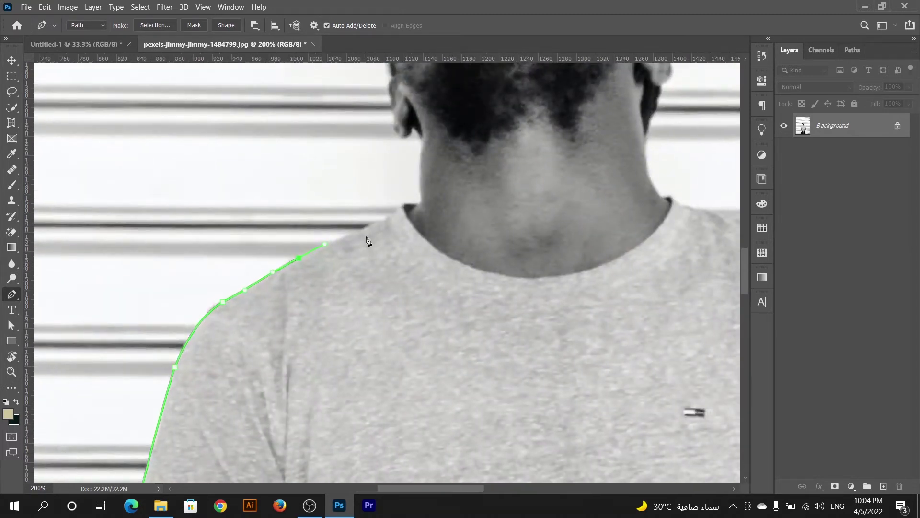
{"action": "left_click", "coordinate": [382, 221]}
{"action": "left_click", "coordinate": [405, 206]}
{"action": "key", "text": "ctrl+minus"}
{"action": "key", "text": "ctrl+minus"}
{"action": "key", "text": "ctrl+minus"}
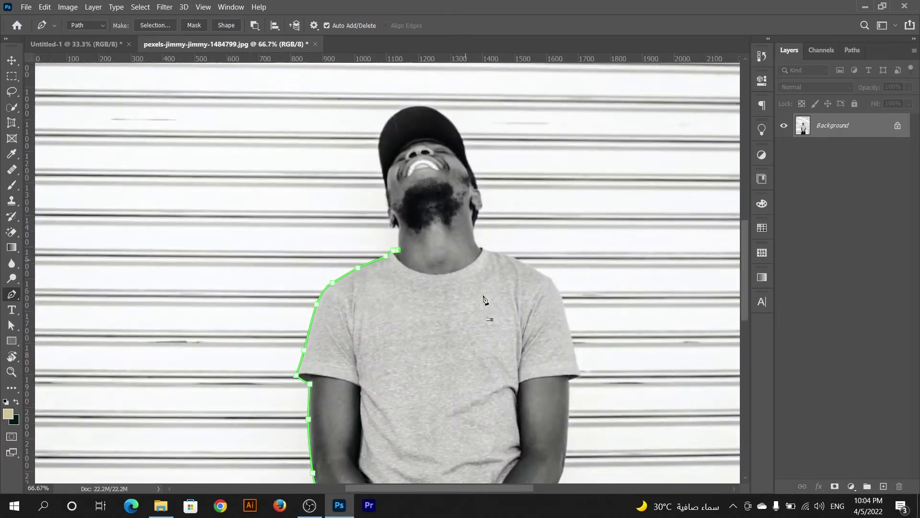
- Curve the path over the right shoulder to the right sleeve edge and armpit
{"action": "mouse_move", "coordinate": [483, 299]}
{"action": "left_mouse_down"}
{"action": "mouse_move", "coordinate": [483, 193]}
{"action": "mouse_move", "coordinate": [523, 187]}
{"action": "left_mouse_up"}
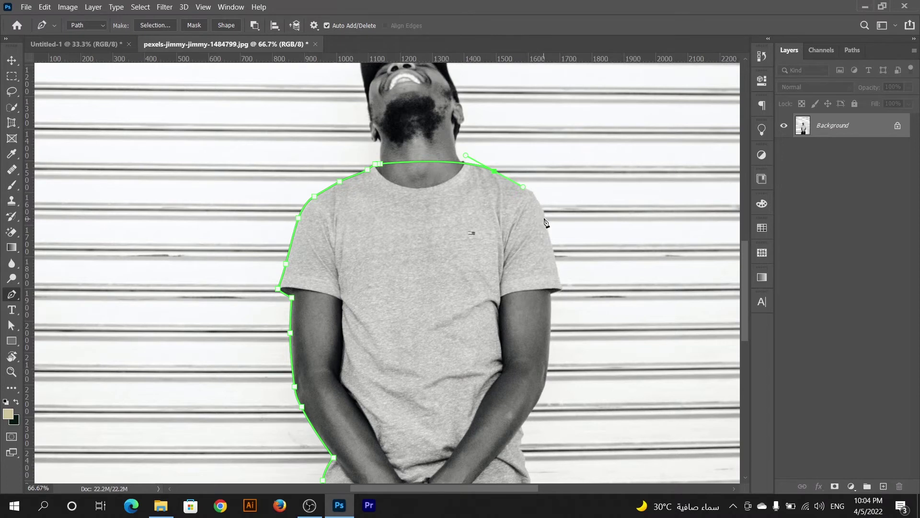
{"action": "left_click_drag", "start_coordinate": [545, 220], "coordinate": [551, 249]}
{"action": "left_click", "coordinate": [562, 289]}
{"action": "left_click", "coordinate": [550, 293]}
- Trace the path down the right arm and along the forearm edge
{"action": "scroll", "coordinate": [552, 307], "scroll_direction": "down", "scroll_amount": 3}
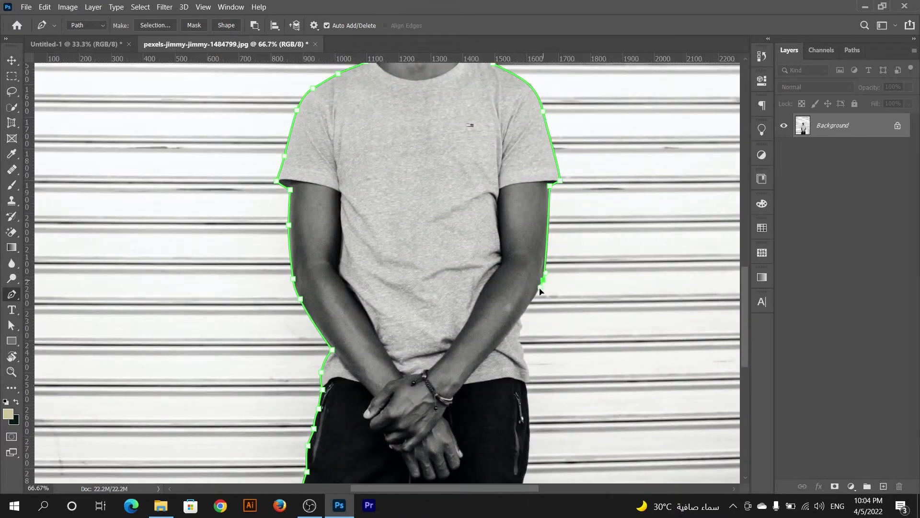
{"action": "left_click", "coordinate": [549, 267]}
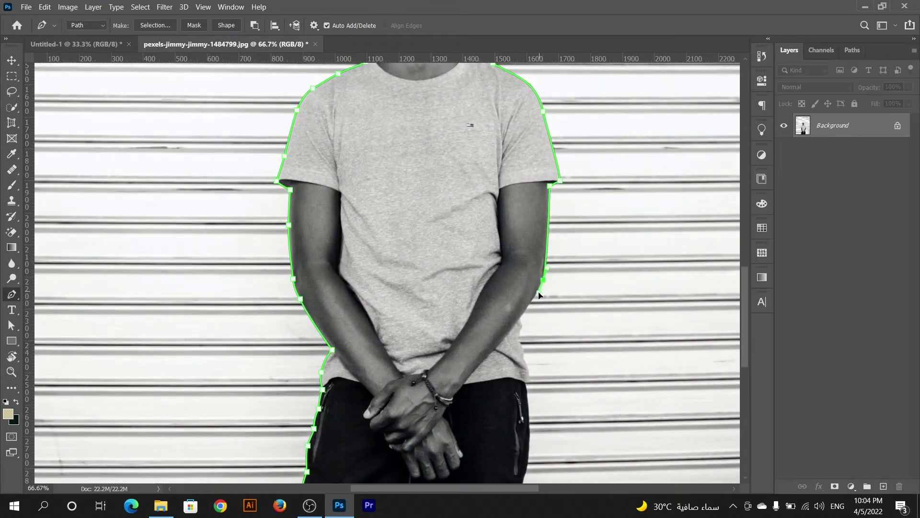
{"action": "left_click", "coordinate": [521, 318]}
{"action": "left_click_drag", "start_coordinate": [520, 330], "coordinate": [519, 339]}
{"action": "key", "text": "ctrl+plus"}
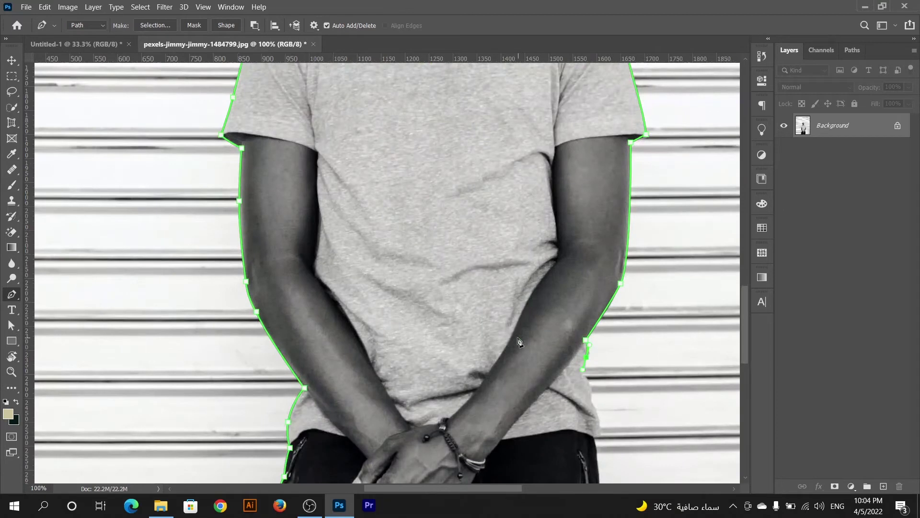
{"action": "left_click_drag", "start_coordinate": [519, 342], "coordinate": [444, 272]}
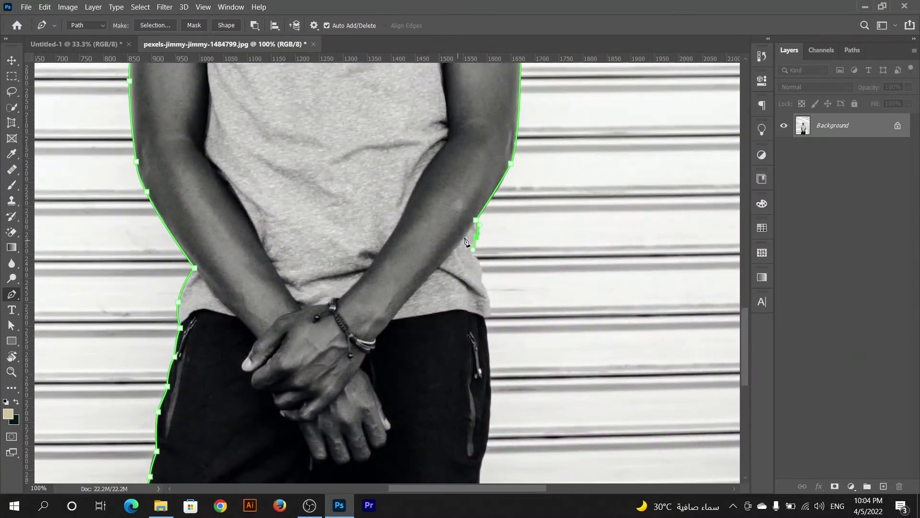
- Continue the path down the forearm and trouser edge to the trouser bottom
{"action": "left_click", "coordinate": [477, 237], "text": "alt"}
{"action": "mouse_move", "coordinate": [483, 264]}
{"action": "left_mouse_down"}
{"action": "mouse_move", "coordinate": [489, 294]}
{"action": "mouse_move", "coordinate": [485, 212]}
{"action": "mouse_move", "coordinate": [484, 231]}
{"action": "left_mouse_up"}
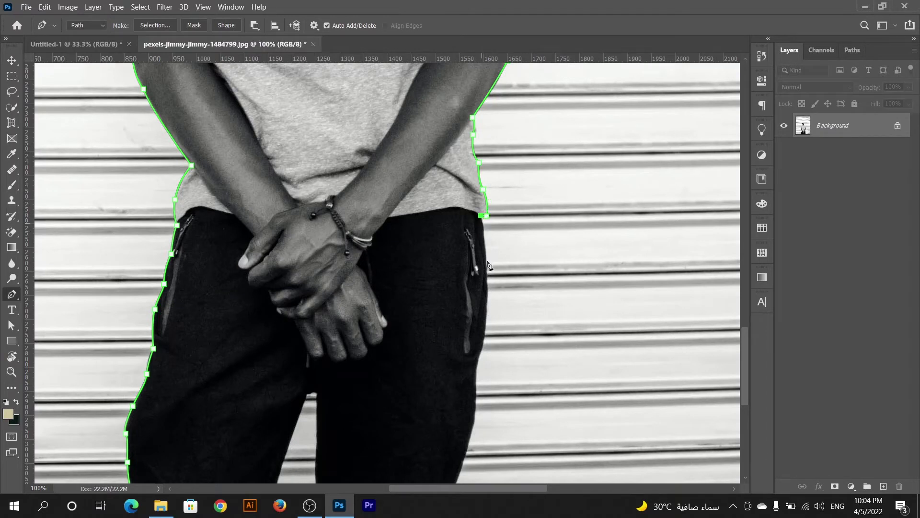
{"action": "left_click_drag", "start_coordinate": [486, 316], "coordinate": [479, 360]}
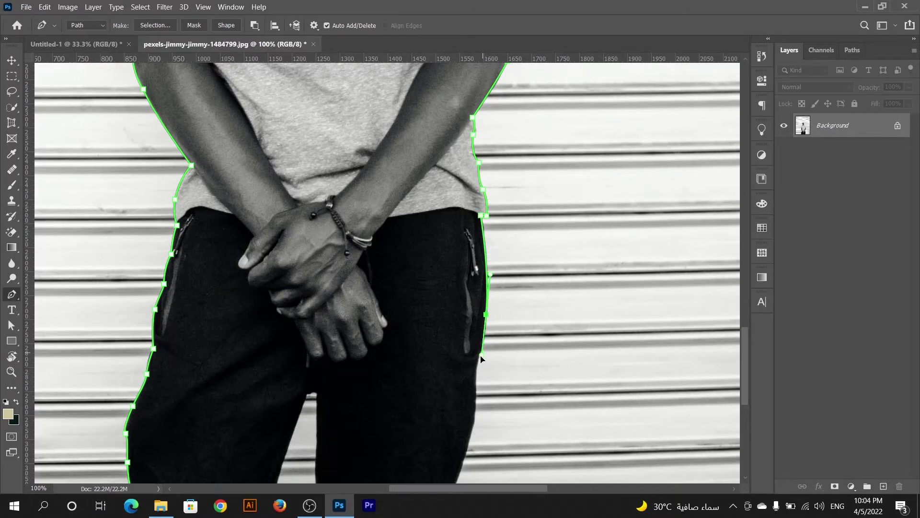
{"action": "left_click", "coordinate": [486, 315], "text": "alt"}
{"action": "scroll", "coordinate": [486, 307], "scroll_direction": "down", "scroll_amount": 3}
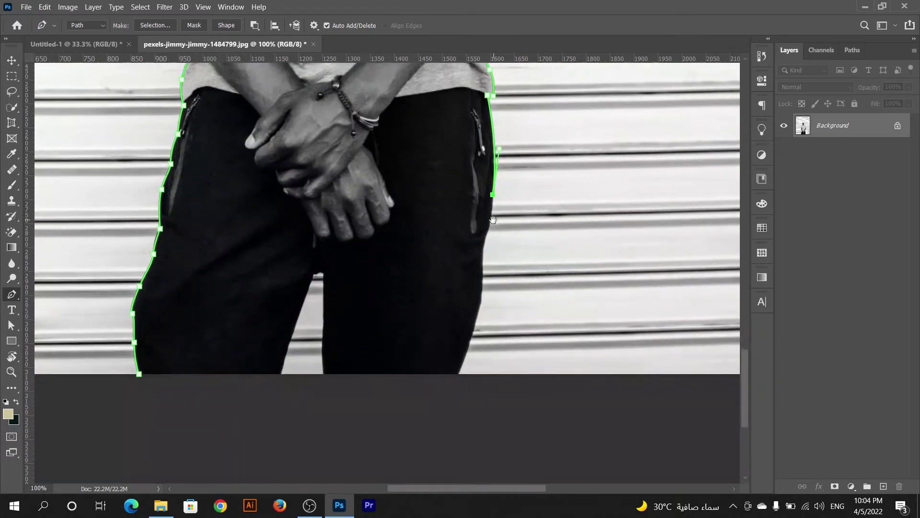
{"action": "left_click_drag", "start_coordinate": [478, 266], "coordinate": [475, 286]}
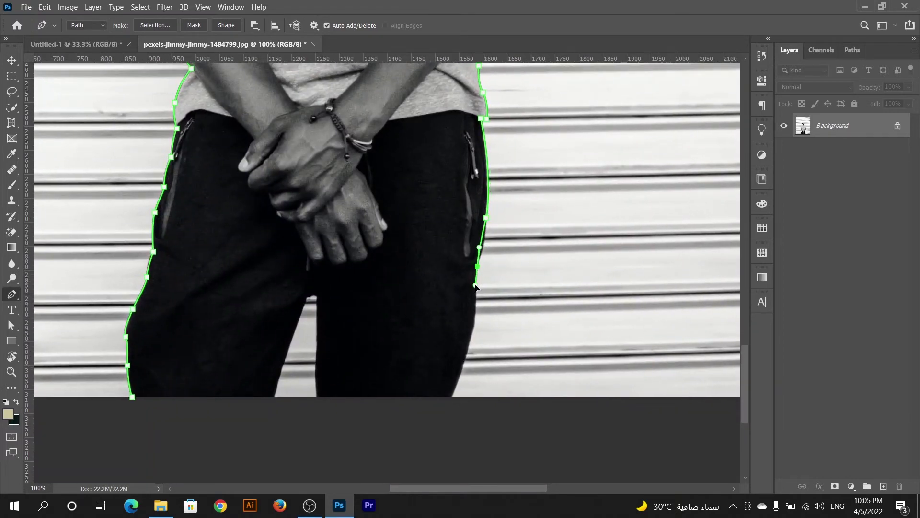
{"action": "left_click_drag", "start_coordinate": [467, 354], "coordinate": [457, 384]}
- Run the path under the right leg, up the inner leg and around the crotch
{"action": "left_click", "coordinate": [451, 404]}
{"action": "left_click", "coordinate": [383, 422]}
{"action": "left_click", "coordinate": [337, 422]}
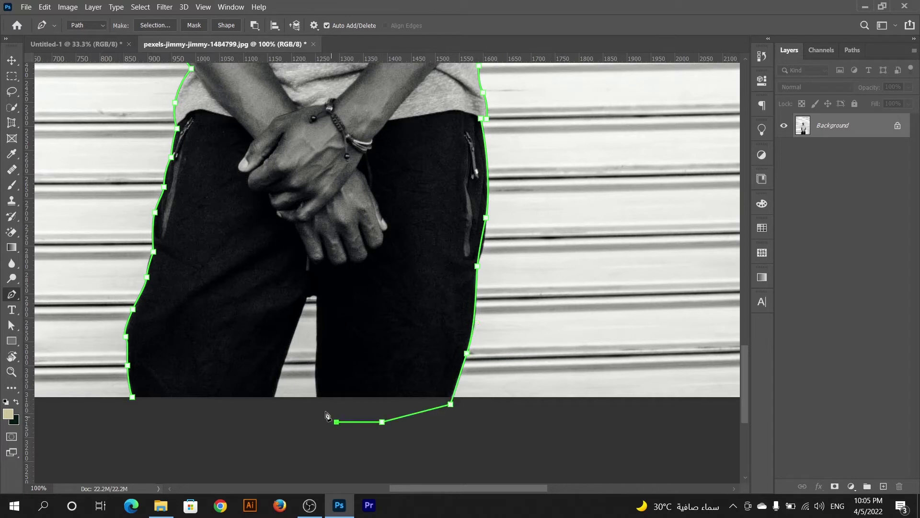
{"action": "left_click", "coordinate": [315, 398]}
{"action": "left_click_drag", "start_coordinate": [316, 348], "coordinate": [316, 328]}
{"action": "left_click", "coordinate": [315, 299]}
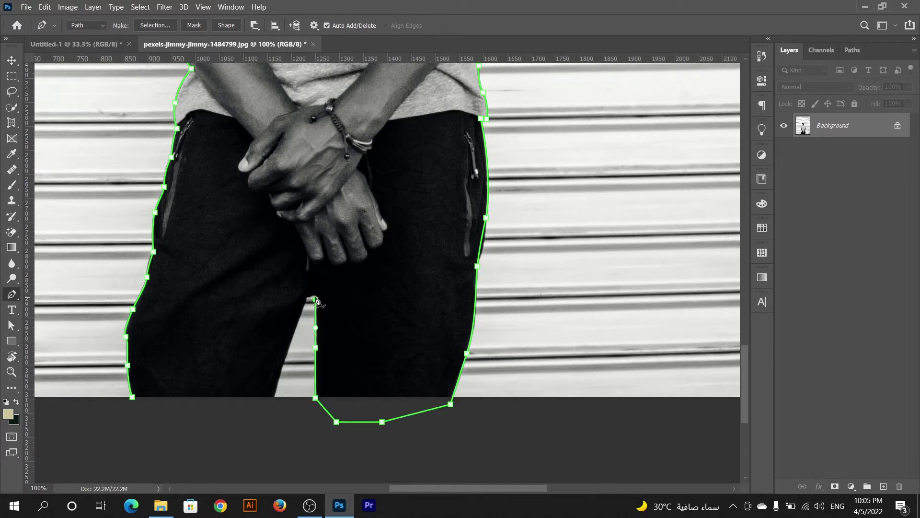
{"action": "left_click_drag", "start_coordinate": [304, 304], "coordinate": [298, 326]}
- Trace along the left leg bottom and close the path at its starting anchor
{"action": "left_click", "coordinate": [273, 398]}
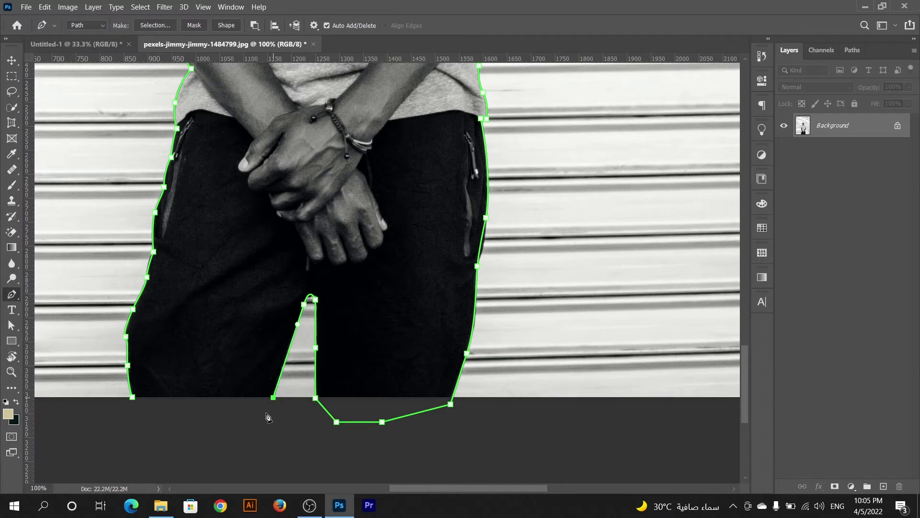
{"action": "left_click", "coordinate": [256, 426]}
{"action": "left_click", "coordinate": [164, 435]}
{"action": "left_click_drag", "start_coordinate": [148, 433], "coordinate": [126, 418]}
{"action": "left_click", "coordinate": [132, 398]}
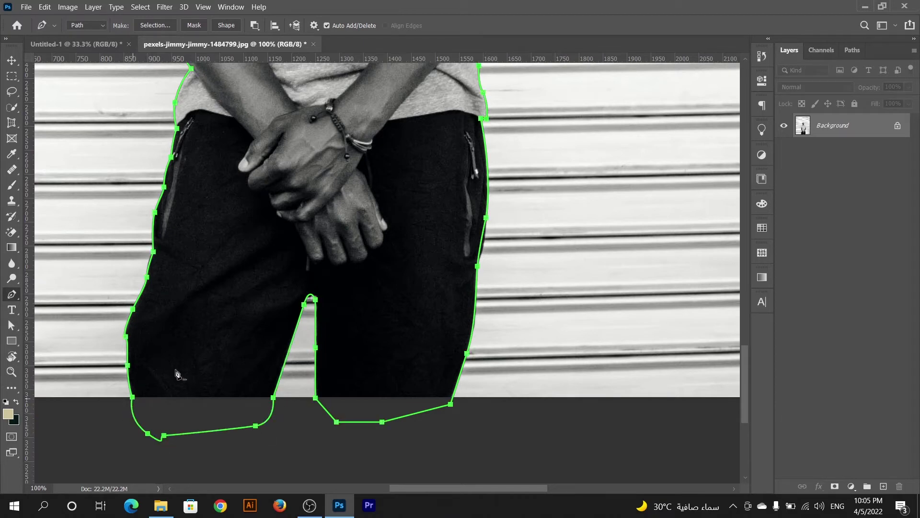
{"action": "scroll", "coordinate": [192, 369], "scroll_direction": "up", "scroll_amount": 1}
{"action": "scroll", "coordinate": [198, 364], "scroll_direction": "up", "scroll_amount": 4}
{"action": "scroll", "coordinate": [197, 363], "scroll_direction": "down", "scroll_amount": 2}
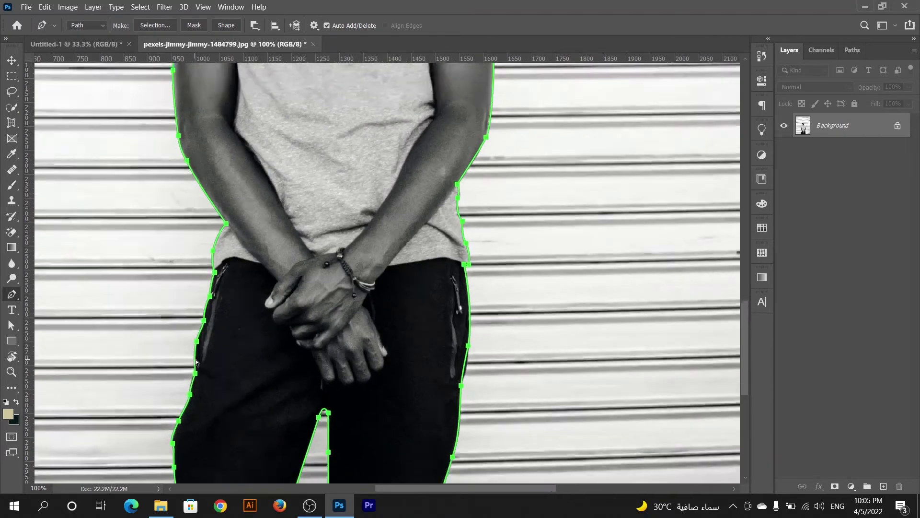
{"action": "scroll", "coordinate": [197, 363], "scroll_direction": "up", "scroll_amount": 1}
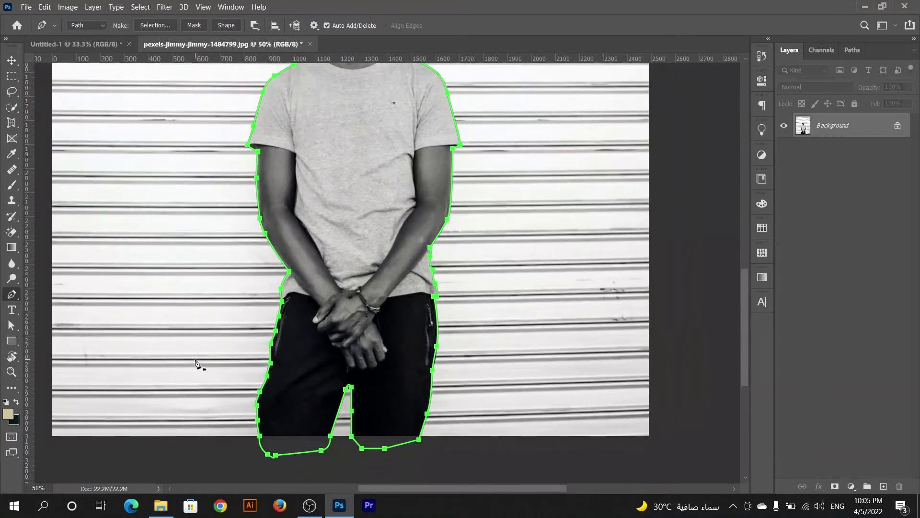
{"action": "scroll", "coordinate": [268, 297], "scroll_direction": "up", "scroll_amount": 2}
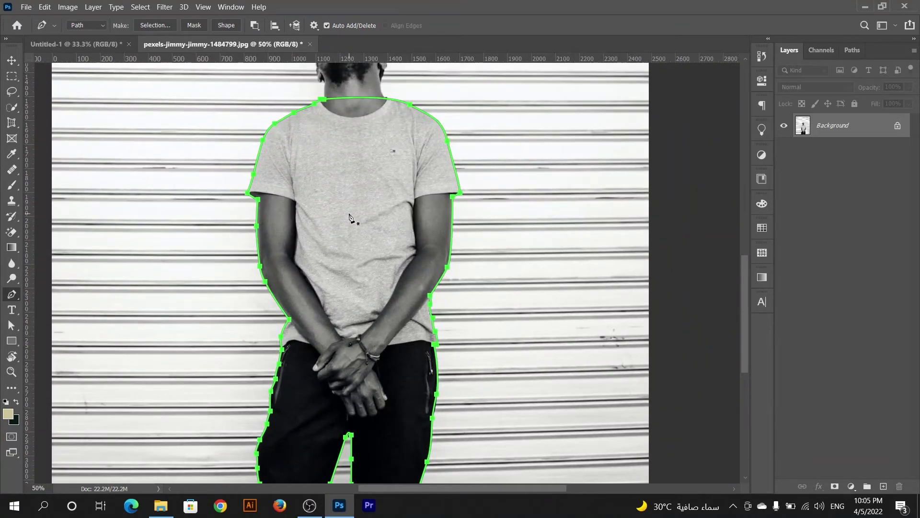
{"action": "scroll", "coordinate": [350, 217], "scroll_direction": "down", "scroll_amount": 1}
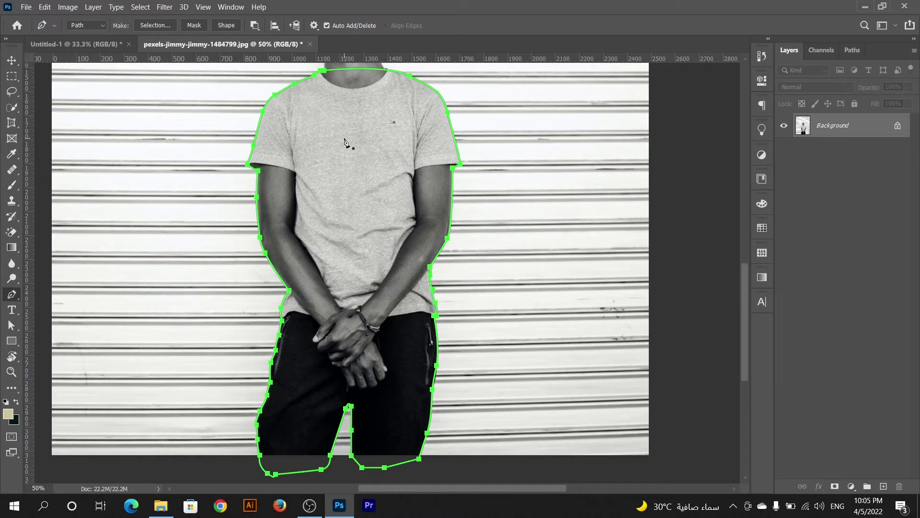
- Try converting the path to a selection by shortcut, then undo back to the path
{"action": "key", "text": "ctrl+Return"}
{"action": "key", "text": "ctrl+shift+i"}
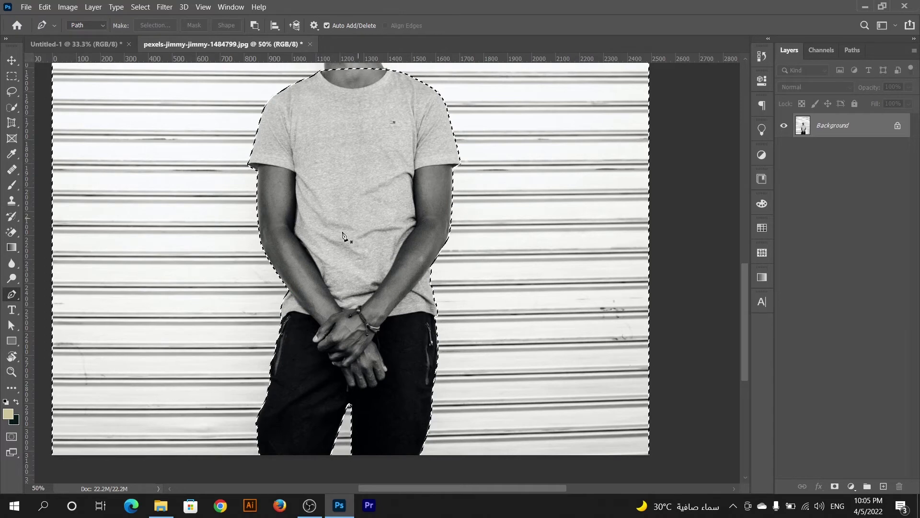
{"action": "scroll", "coordinate": [342, 234], "scroll_direction": "up", "scroll_amount": 2}
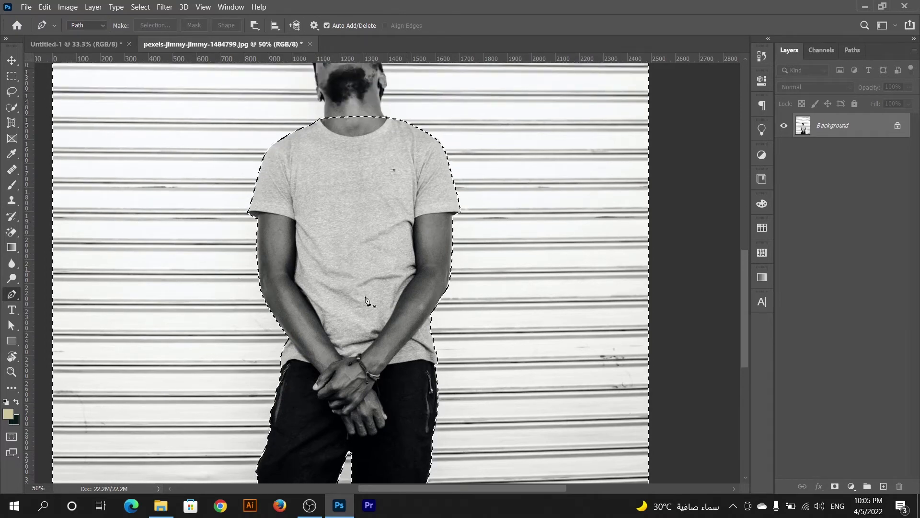
{"action": "scroll", "coordinate": [366, 301], "scroll_direction": "down", "scroll_amount": 2}
{"action": "key", "text": "ctrl+z"}
{"action": "key", "text": "ctrl+z"}
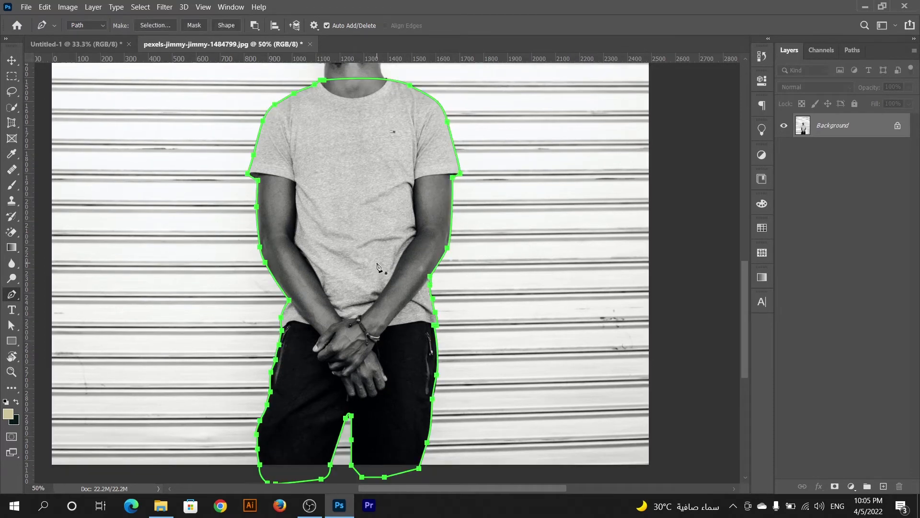
- Make a new selection from the path with Feather Radius 0 and check it
{"action": "left_click", "coordinate": [163, 25]}
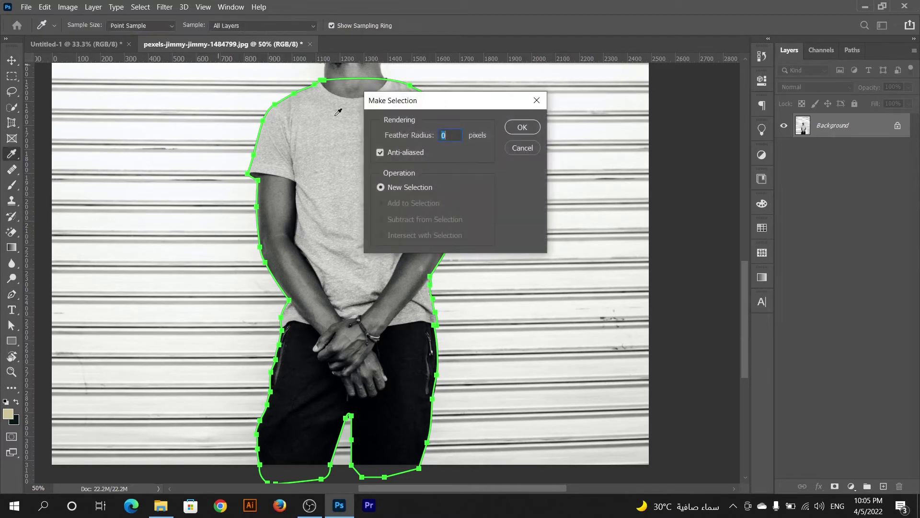
{"action": "left_click", "coordinate": [522, 128]}
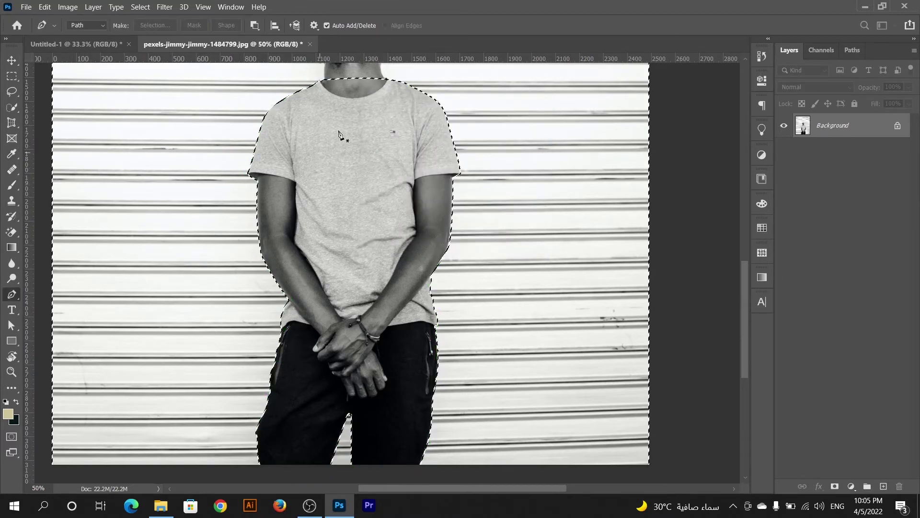
{"action": "scroll", "coordinate": [379, 219], "scroll_direction": "up", "scroll_amount": 4}
{"action": "scroll", "coordinate": [379, 226], "scroll_direction": "up", "scroll_amount": 2}
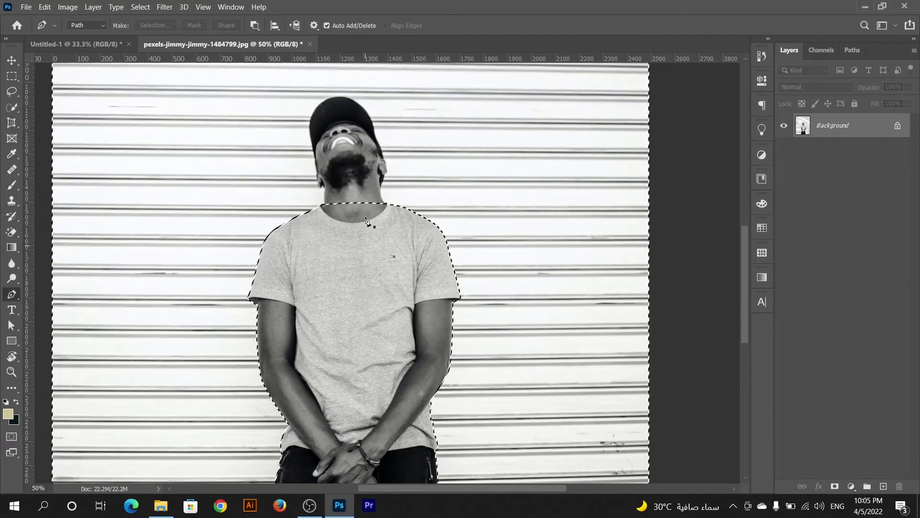
{"action": "scroll", "coordinate": [369, 221], "scroll_direction": "up", "scroll_amount": 2}
{"action": "scroll", "coordinate": [273, 172], "scroll_direction": "up", "scroll_amount": 3}
{"action": "scroll", "coordinate": [437, 185], "scroll_direction": "up", "scroll_amount": 1}
{"action": "scroll", "coordinate": [391, 235], "scroll_direction": "up", "scroll_amount": 1}
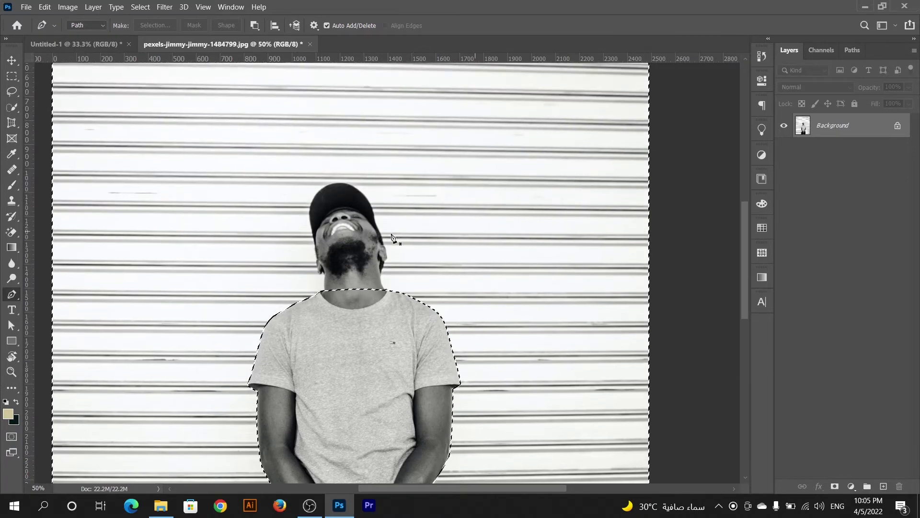
{"action": "scroll", "coordinate": [515, 186], "scroll_direction": "up", "scroll_amount": 1}
{"action": "scroll", "coordinate": [456, 238], "scroll_direction": "down", "scroll_amount": 2}
{"action": "scroll", "coordinate": [391, 350], "scroll_direction": "down", "scroll_amount": 3}
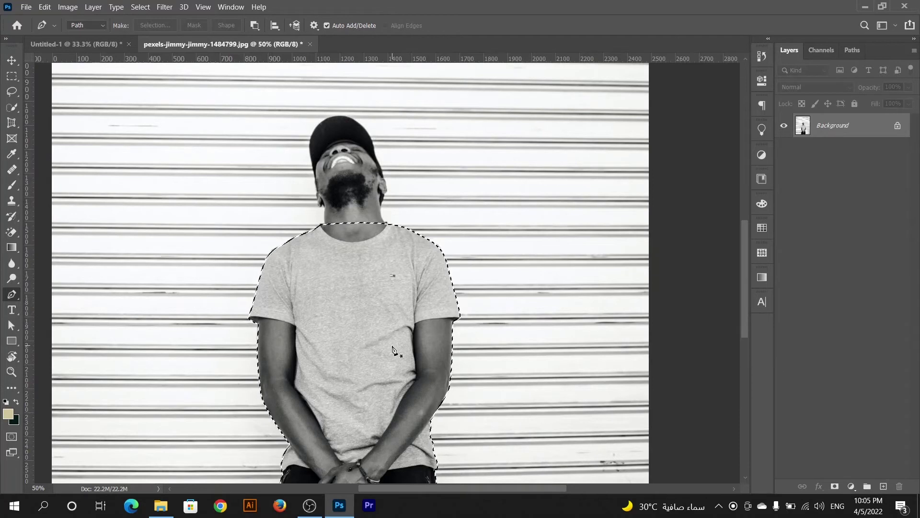
{"action": "scroll", "coordinate": [392, 348], "scroll_direction": "down", "scroll_amount": 2}
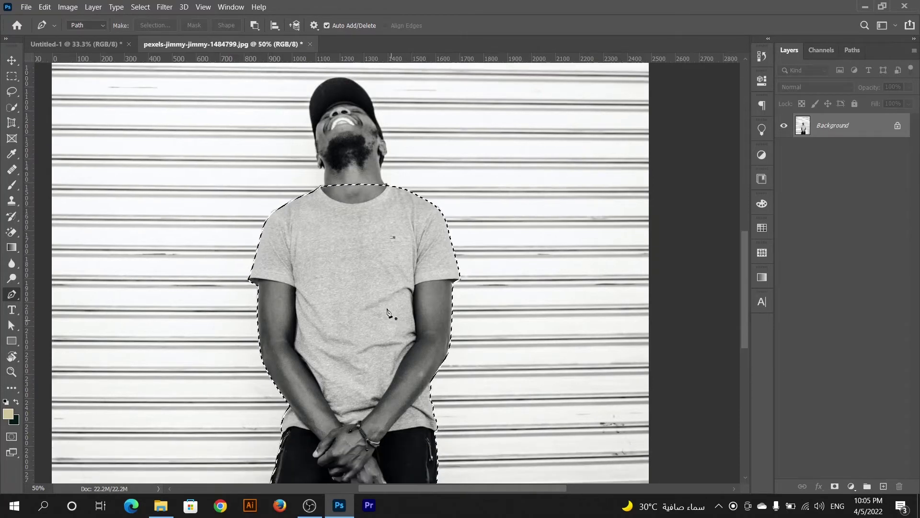
{"action": "scroll", "coordinate": [389, 321], "scroll_direction": "down", "scroll_amount": 2}
{"action": "scroll", "coordinate": [387, 307], "scroll_direction": "down", "scroll_amount": 2}
{"action": "scroll", "coordinate": [387, 307], "scroll_direction": "down", "scroll_amount": 1}
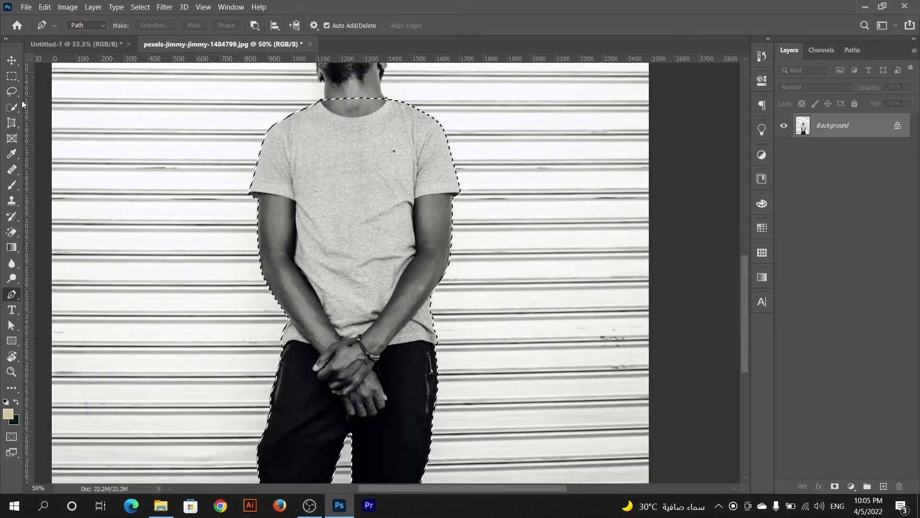
- Copy the selected figure to a new layer with Layer Via Copy and hide the Background layer
{"action": "left_click", "coordinate": [12, 77]}
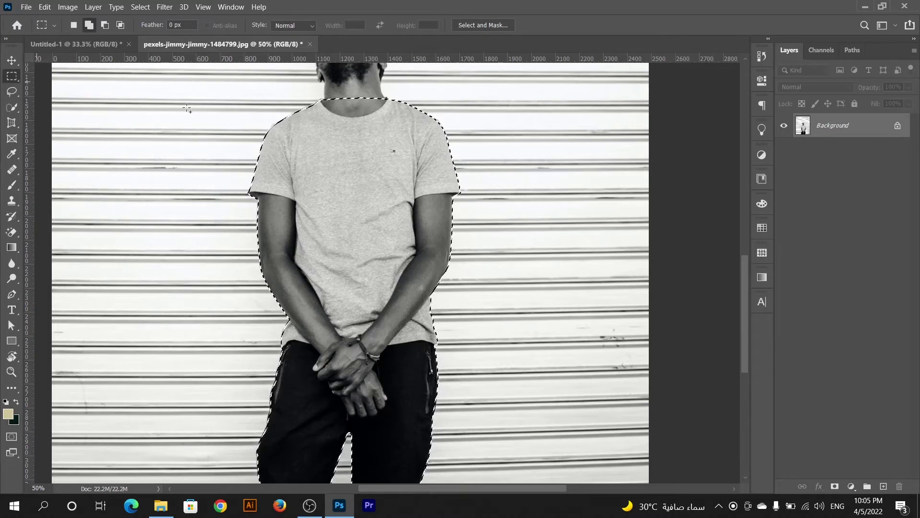
{"action": "right_click", "coordinate": [329, 139]}
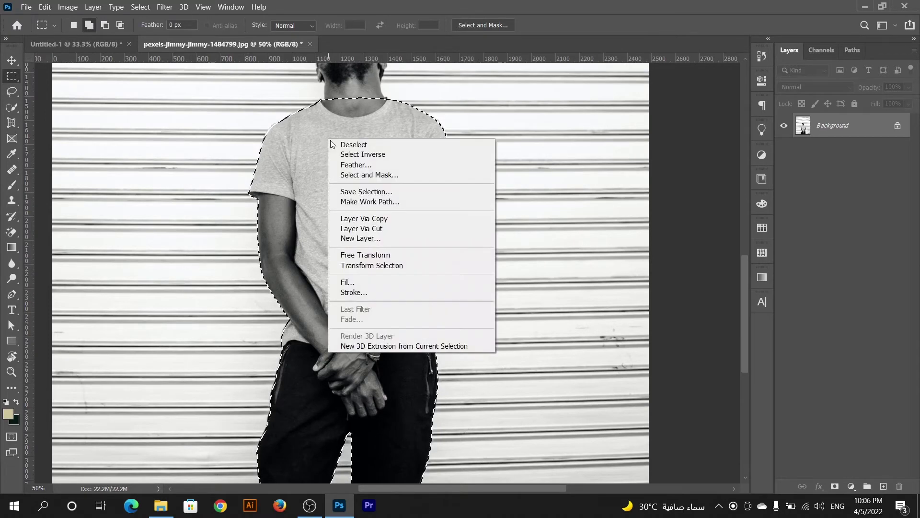
{"action": "left_click", "coordinate": [387, 220]}
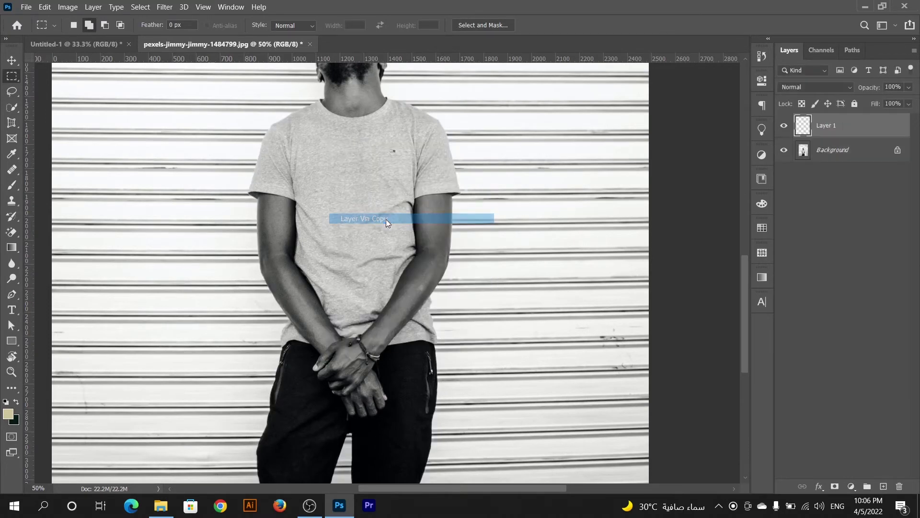
{"action": "left_click", "coordinate": [784, 152]}
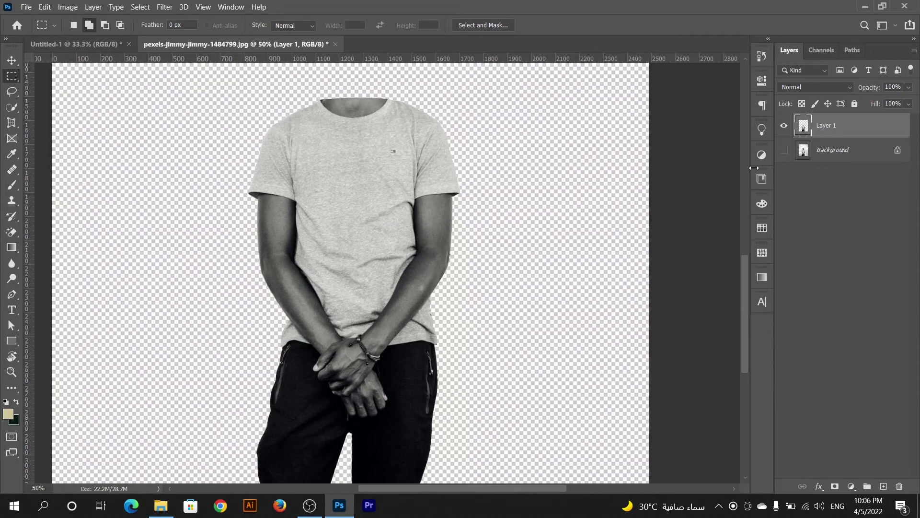
- Zoom in and pan around the shoulder, chest and arm to inspect the cut-out edges
{"action": "left_click", "coordinate": [10, 371]}
{"action": "left_click_drag", "start_coordinate": [266, 123], "coordinate": [283, 125]}
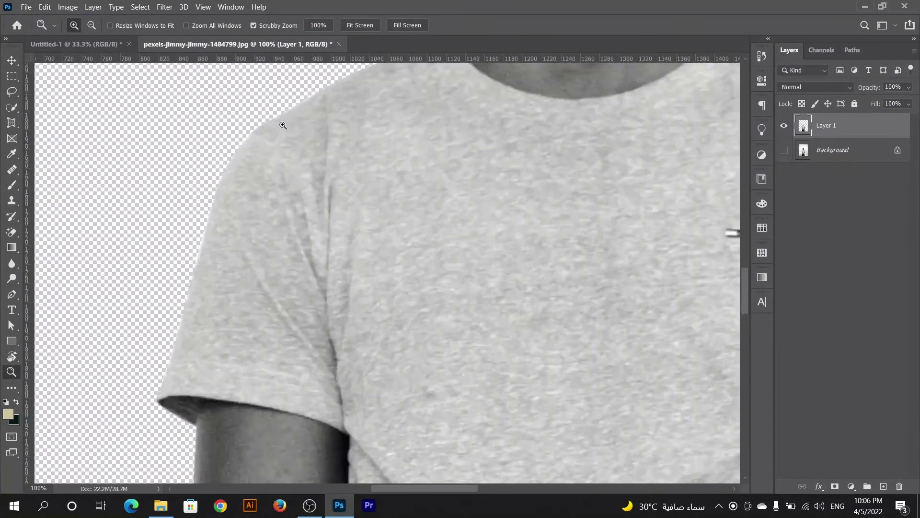
{"action": "scroll", "coordinate": [316, 134], "scroll_direction": "right", "scroll_amount": 3}
{"action": "scroll", "coordinate": [298, 205], "scroll_direction": "right", "scroll_amount": 3}
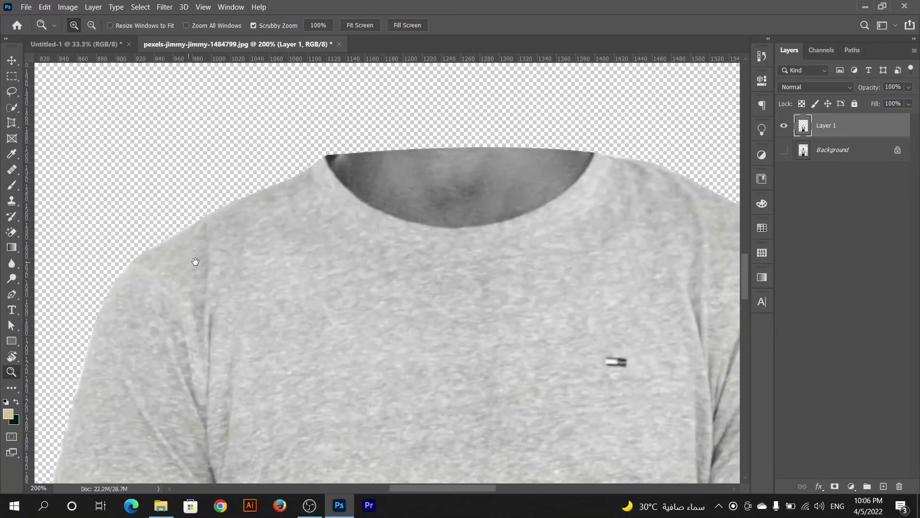
{"action": "scroll", "coordinate": [195, 261], "scroll_direction": "right", "scroll_amount": 2}
{"action": "scroll", "coordinate": [339, 251], "scroll_direction": "right", "scroll_amount": 2}
{"action": "left_click_drag", "start_coordinate": [316, 267], "coordinate": [380, 181]}
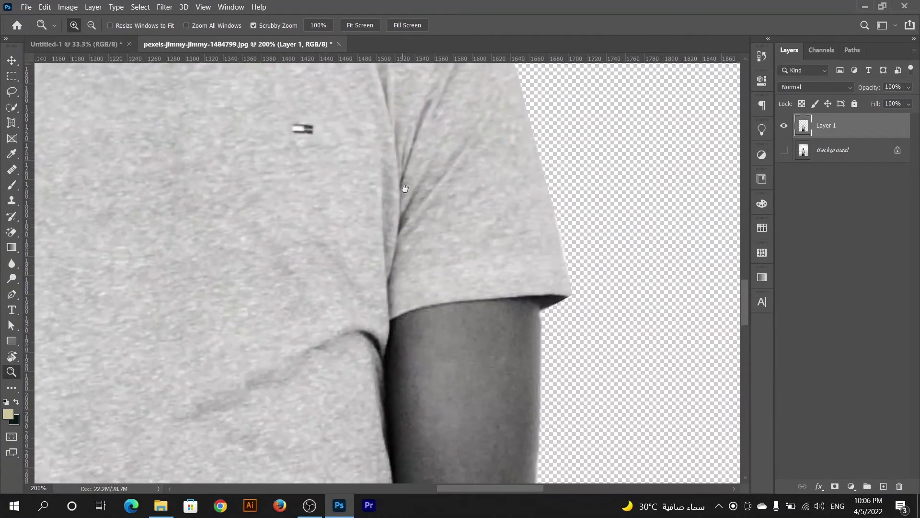
{"action": "scroll", "coordinate": [357, 225], "scroll_direction": "down", "scroll_amount": 3}
{"action": "left_click_drag", "start_coordinate": [335, 269], "coordinate": [453, 303]}
{"action": "scroll", "coordinate": [453, 303], "scroll_direction": "left", "scroll_amount": 1}
{"action": "scroll", "coordinate": [372, 284], "scroll_direction": "left", "scroll_amount": 3}
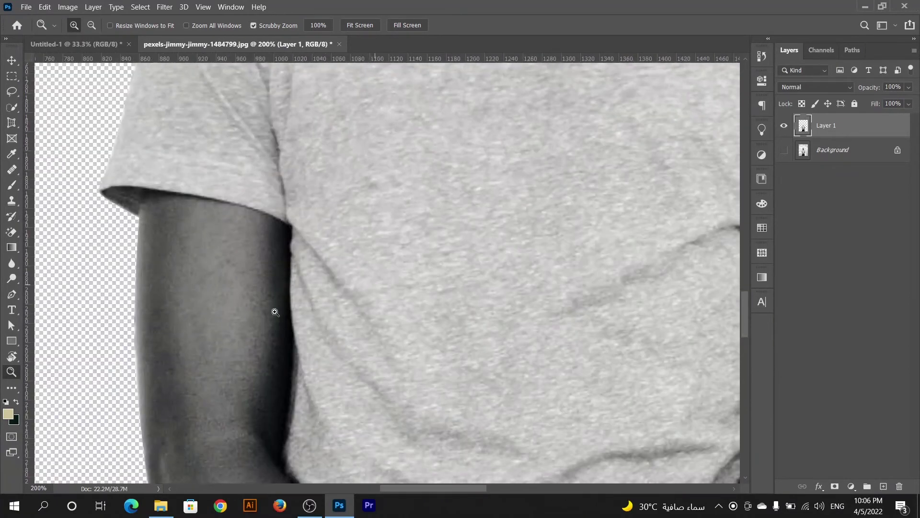
{"action": "scroll", "coordinate": [274, 311], "scroll_direction": "left", "scroll_amount": 2}
{"action": "scroll", "coordinate": [310, 211], "scroll_direction": "down", "scroll_amount": 2}
{"action": "scroll", "coordinate": [311, 225], "scroll_direction": "down", "scroll_amount": 2}
{"action": "scroll", "coordinate": [289, 222], "scroll_direction": "down", "scroll_amount": 2}
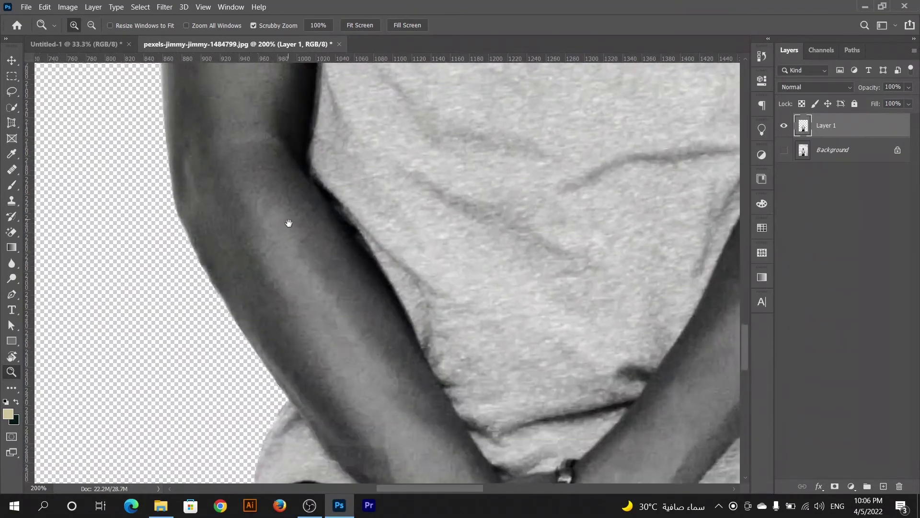
{"action": "scroll", "coordinate": [337, 297], "scroll_direction": "down", "scroll_amount": 2}
{"action": "left_click", "coordinate": [364, 278], "text": "alt"}
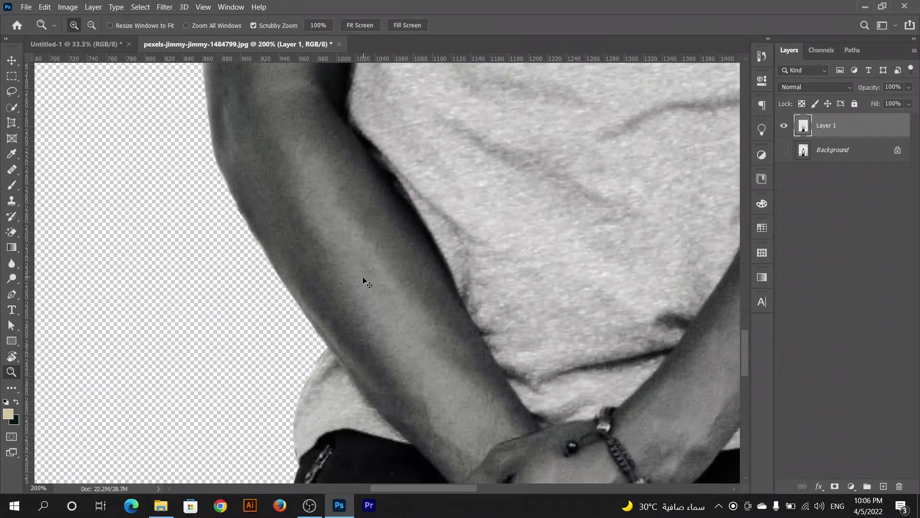
{"action": "left_click", "coordinate": [363, 277], "text": "alt"}
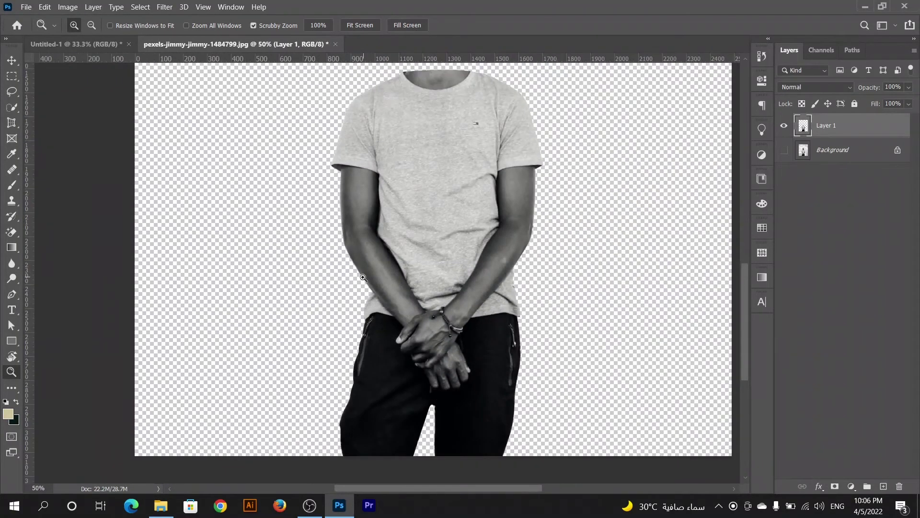
{"action": "scroll", "coordinate": [363, 278], "scroll_direction": "up", "scroll_amount": 1}
{"action": "scroll", "coordinate": [435, 249], "scroll_direction": "up", "scroll_amount": 1}
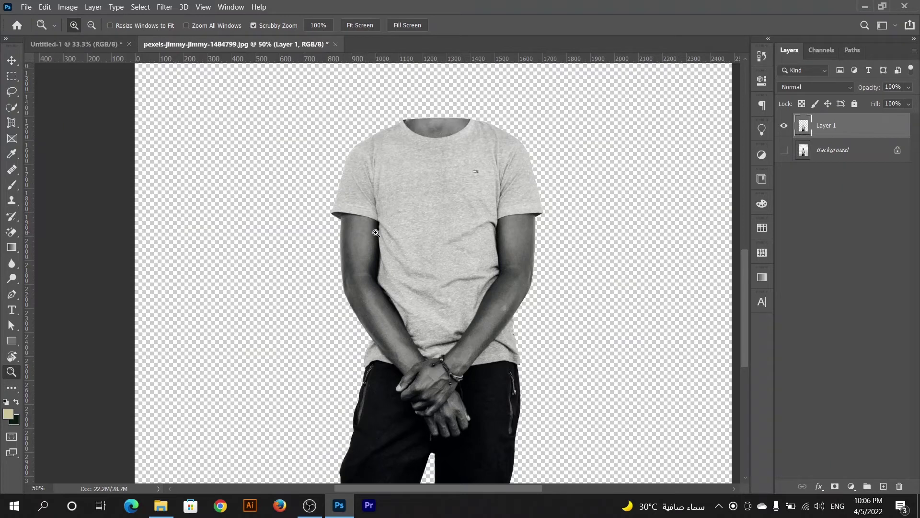
{"action": "right_click", "coordinate": [12, 293]}
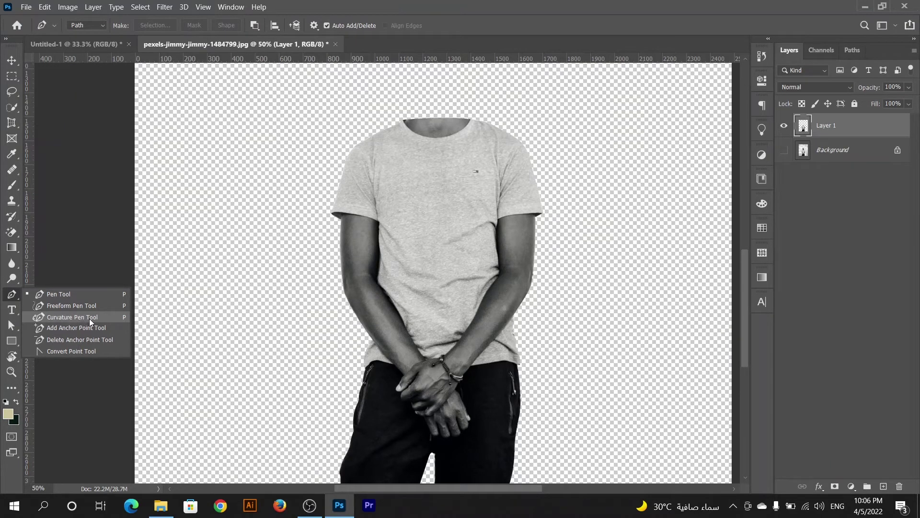
- On the blank Untitled-1 document, draw a closed blue Pen shape with five anchors
{"action": "left_click", "coordinate": [70, 45]}
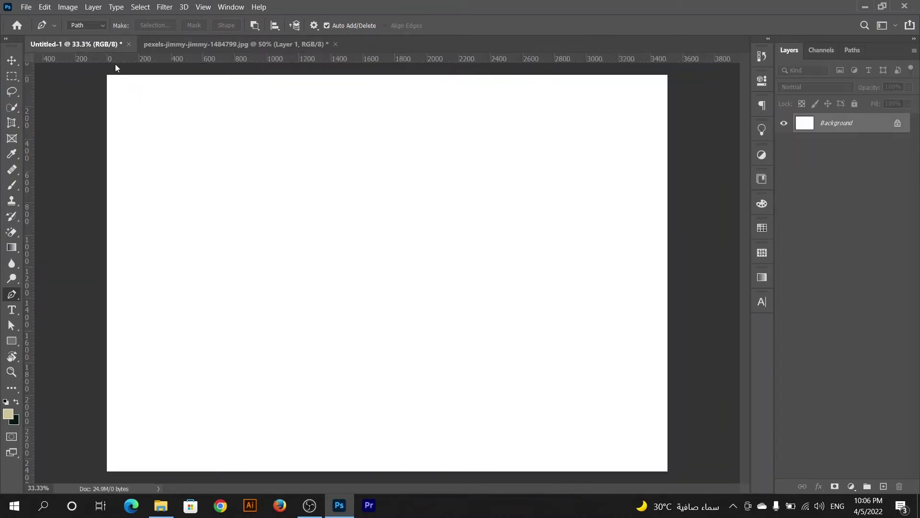
{"action": "left_click", "coordinate": [92, 25]}
{"action": "left_click", "coordinate": [79, 36]}
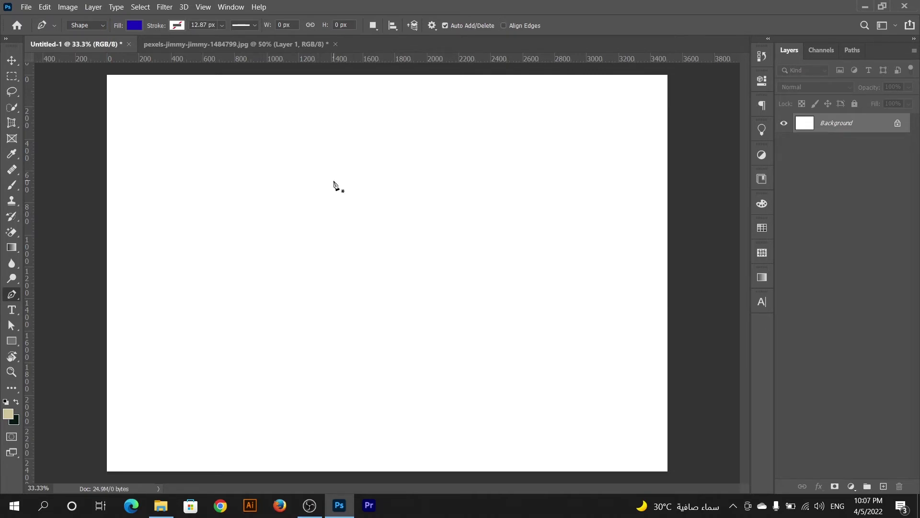
{"action": "left_click", "coordinate": [328, 164]}
{"action": "left_click_drag", "start_coordinate": [256, 297], "coordinate": [287, 341]}
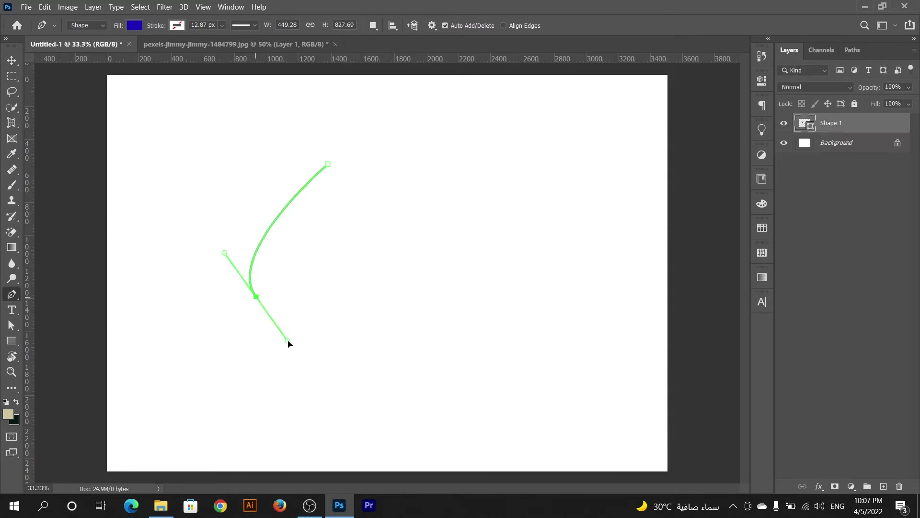
{"action": "left_click_drag", "start_coordinate": [384, 343], "coordinate": [484, 338]}
{"action": "left_click_drag", "start_coordinate": [486, 250], "coordinate": [483, 184]}
{"action": "left_click_drag", "start_coordinate": [379, 164], "coordinate": [359, 155]}
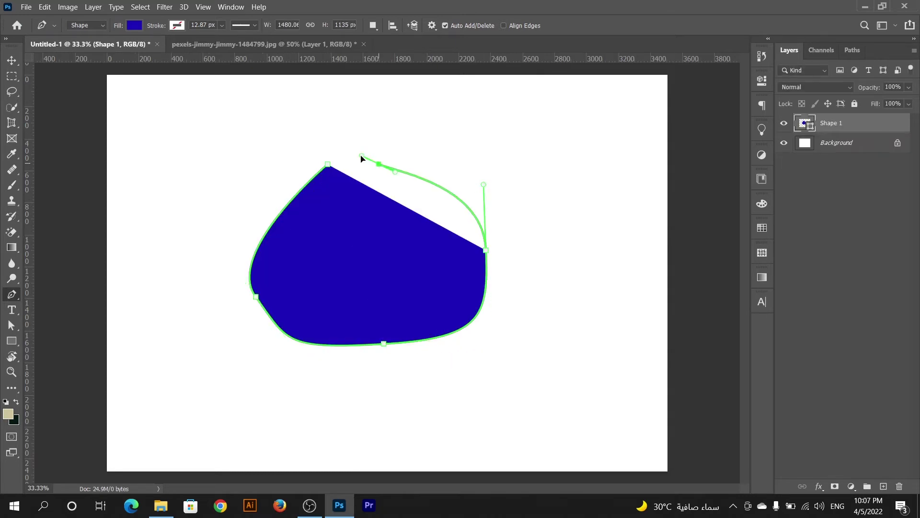
{"action": "left_click", "coordinate": [329, 165]}
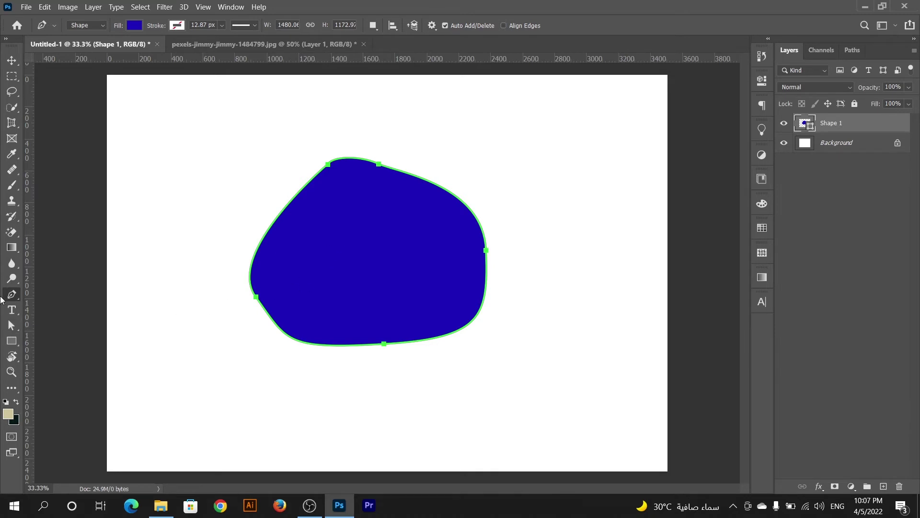
- With the Curvature Pen, round the shape's top and bulge its left edge outward
{"action": "right_click", "coordinate": [11, 295]}
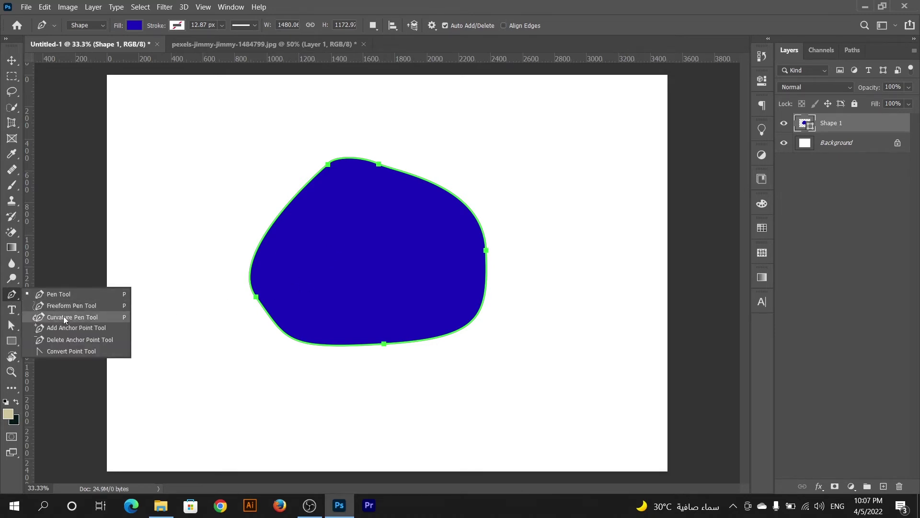
{"action": "left_click", "coordinate": [79, 317]}
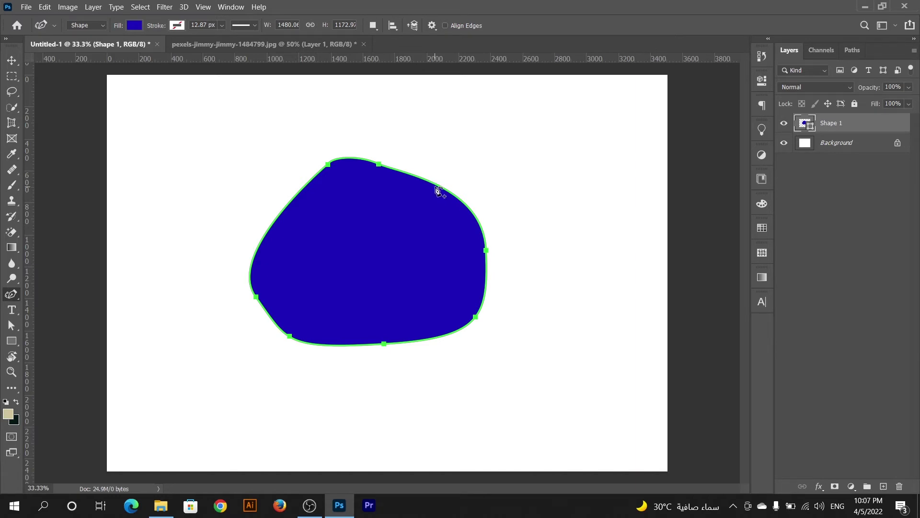
{"action": "left_click_drag", "start_coordinate": [438, 190], "coordinate": [440, 173]}
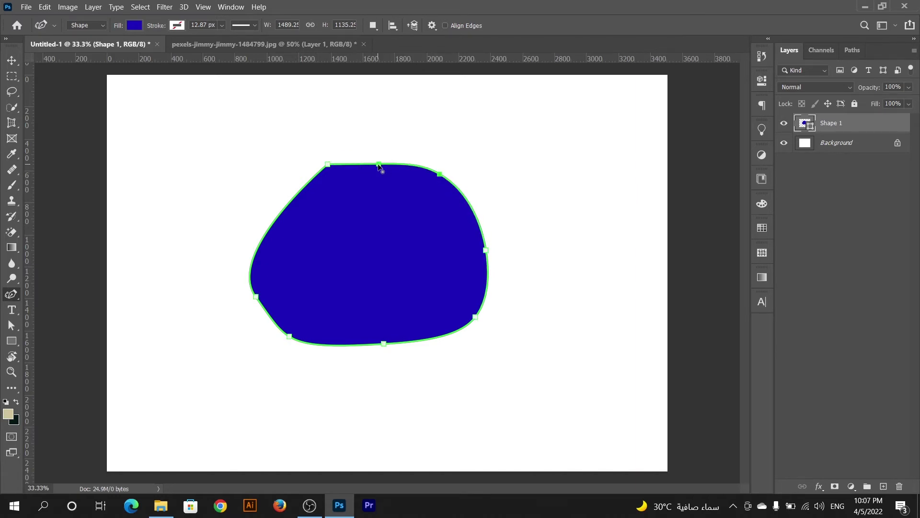
{"action": "left_click_drag", "start_coordinate": [379, 165], "coordinate": [380, 152]}
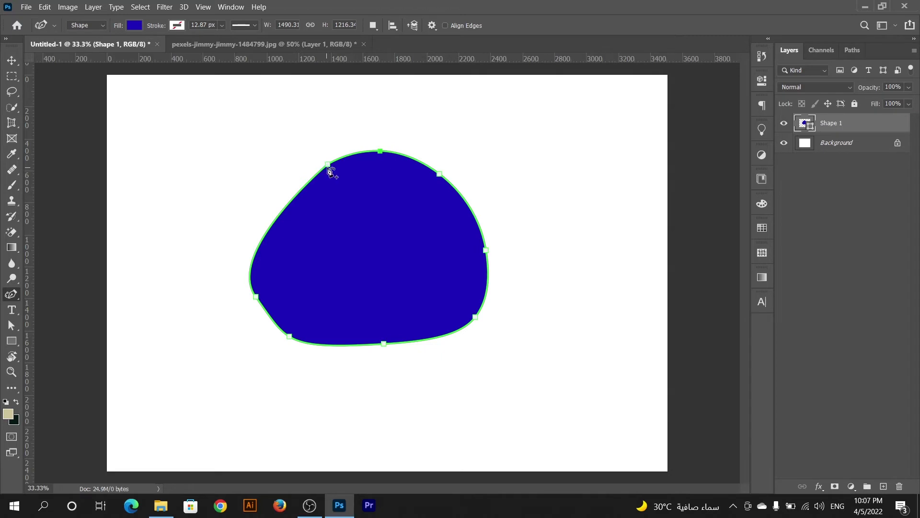
{"action": "left_click_drag", "start_coordinate": [328, 164], "coordinate": [319, 153]}
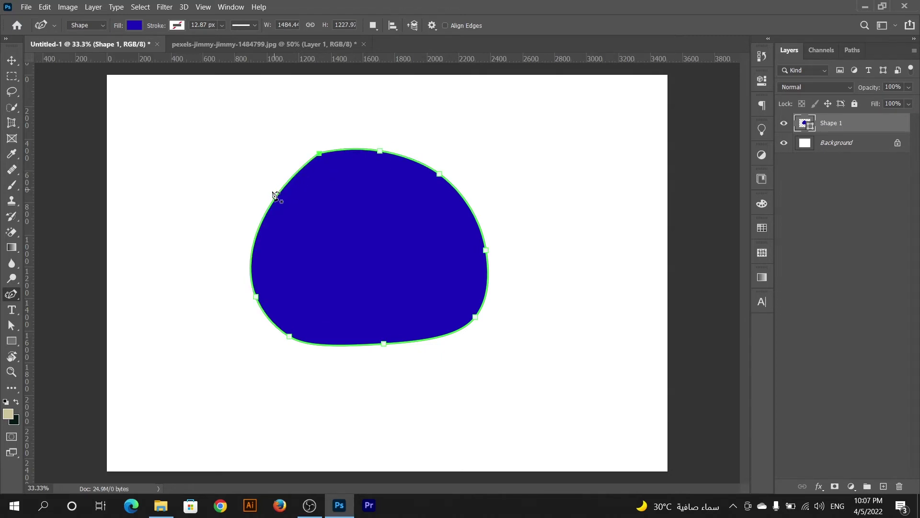
{"action": "left_click_drag", "start_coordinate": [270, 205], "coordinate": [257, 202]}
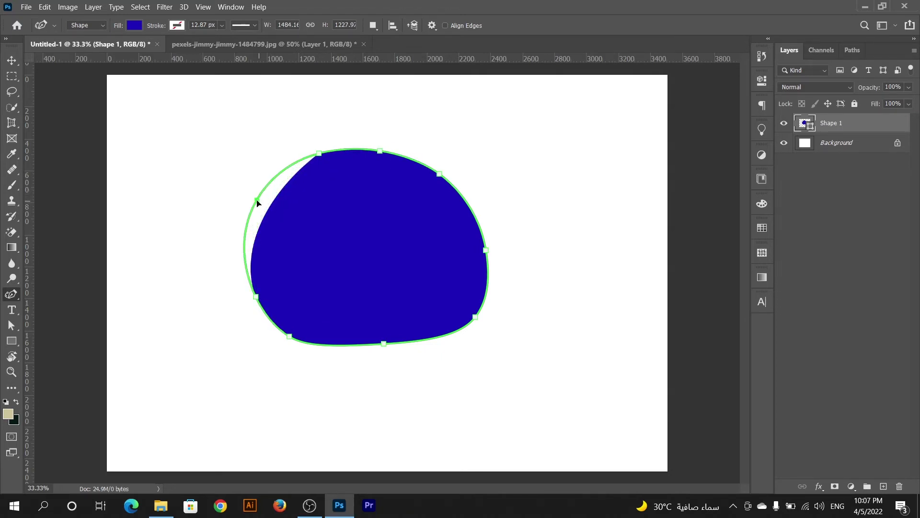
{"action": "left_click_drag", "start_coordinate": [256, 297], "coordinate": [252, 298]}
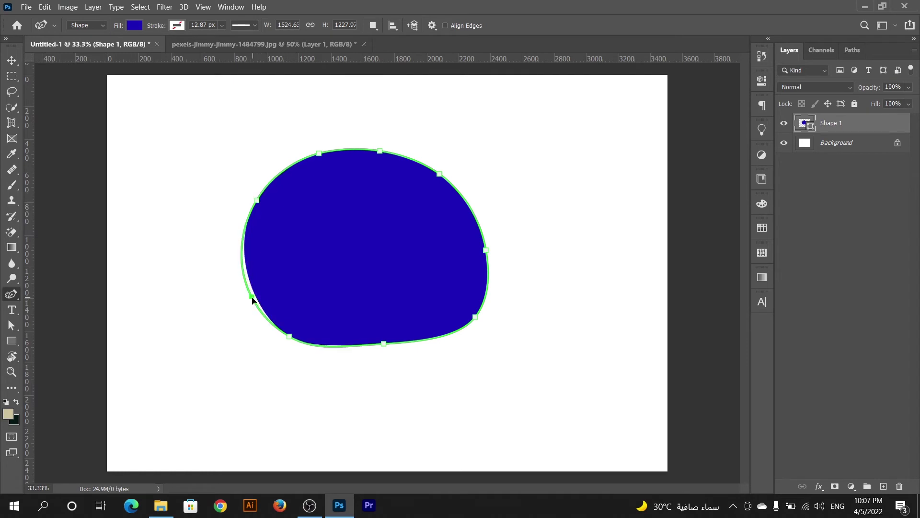
- Push the bottom curves lower, bulge the lower-right side, and finish the shape
{"action": "left_click_drag", "start_coordinate": [290, 336], "coordinate": [288, 344]}
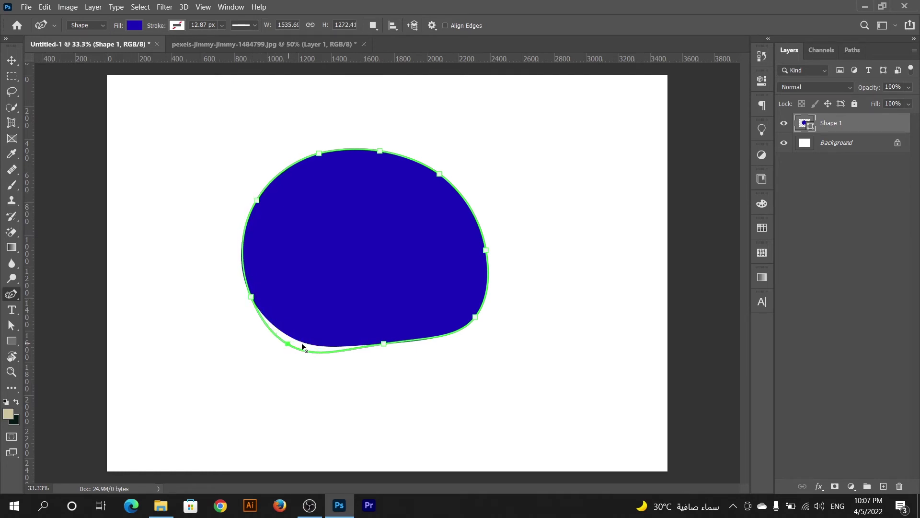
{"action": "left_click_drag", "start_coordinate": [383, 343], "coordinate": [385, 360]}
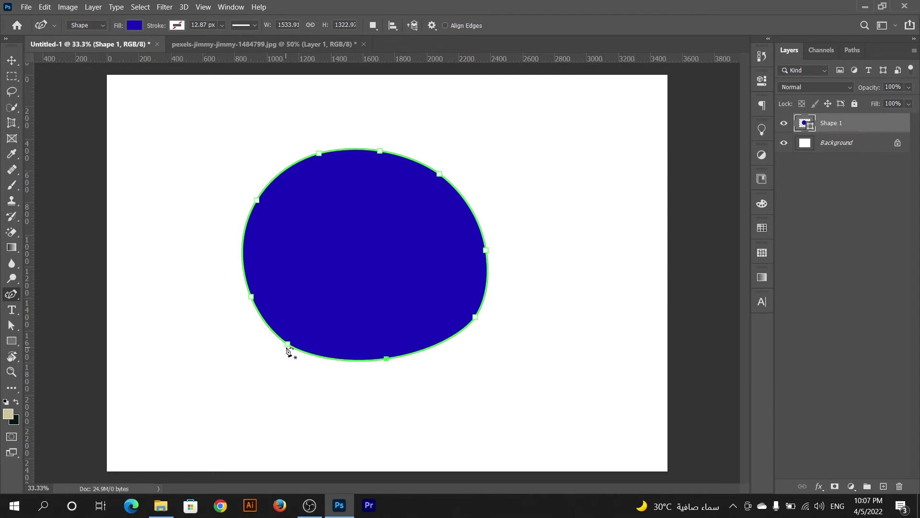
{"action": "left_click_drag", "start_coordinate": [287, 343], "coordinate": [280, 359]}
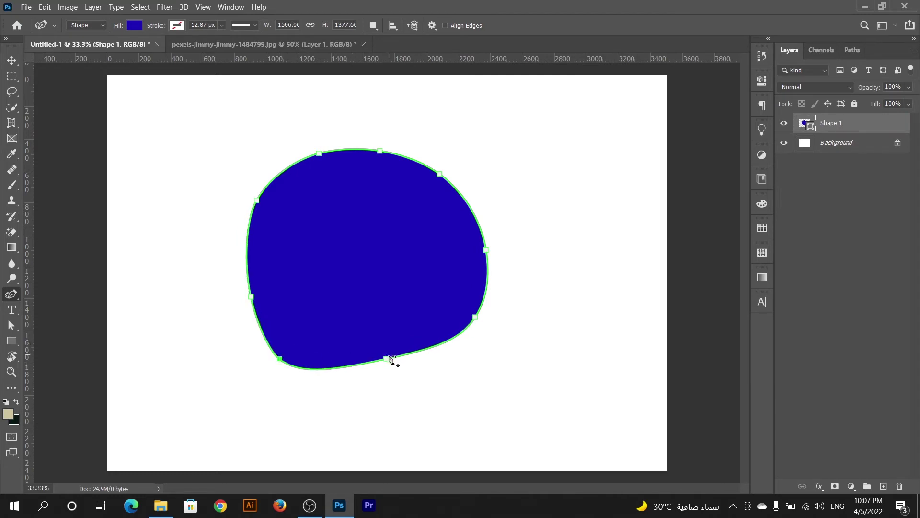
{"action": "left_click_drag", "start_coordinate": [386, 358], "coordinate": [386, 370]}
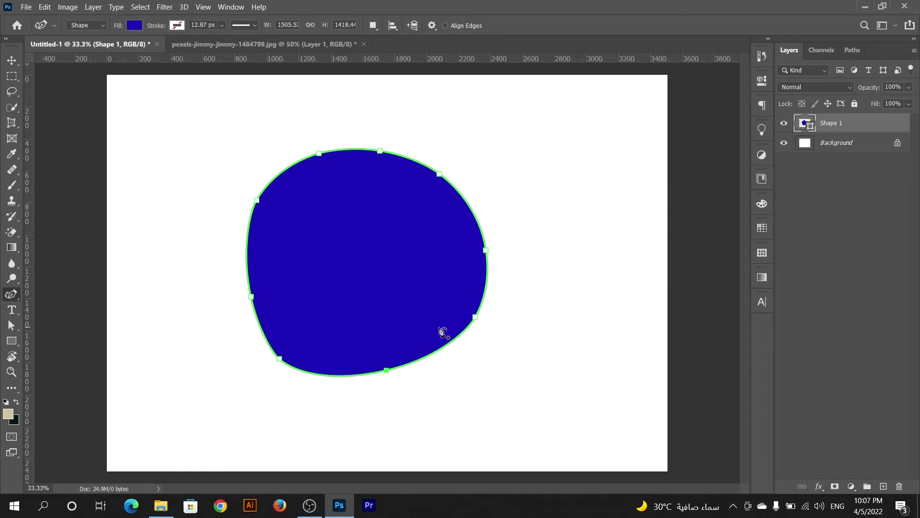
{"action": "left_click_drag", "start_coordinate": [475, 317], "coordinate": [487, 323]}
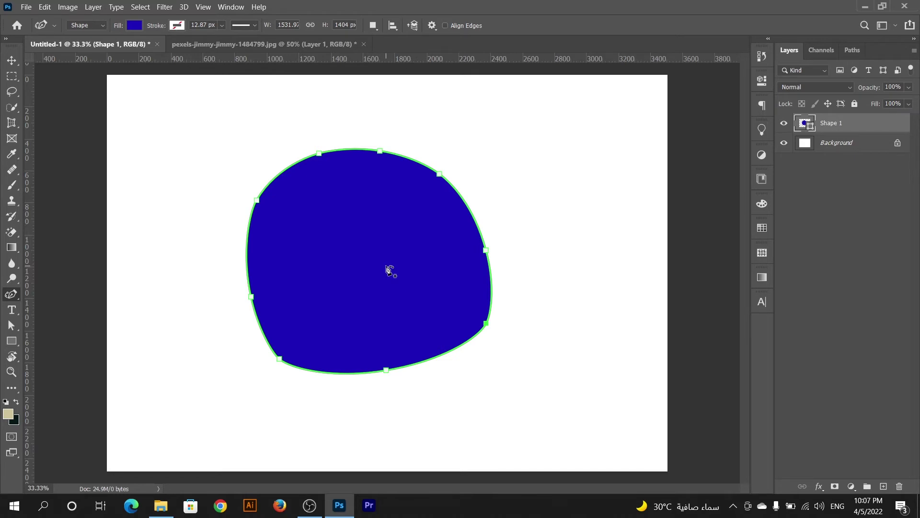
{"action": "key", "text": "Return"}
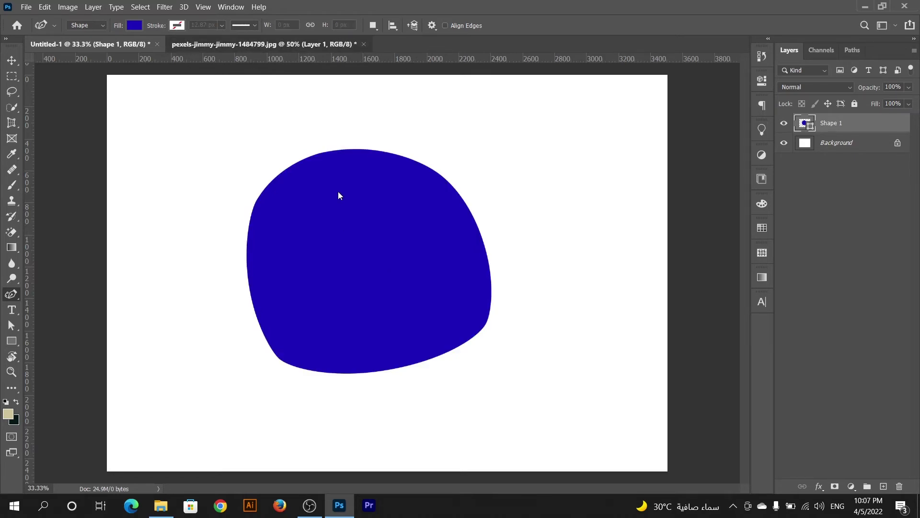
- Drag pexels-laker-6157055.jpg from File Explorer onto Photoshop's tab bar to open it
{"action": "key", "text": "ctrl+Tab"}
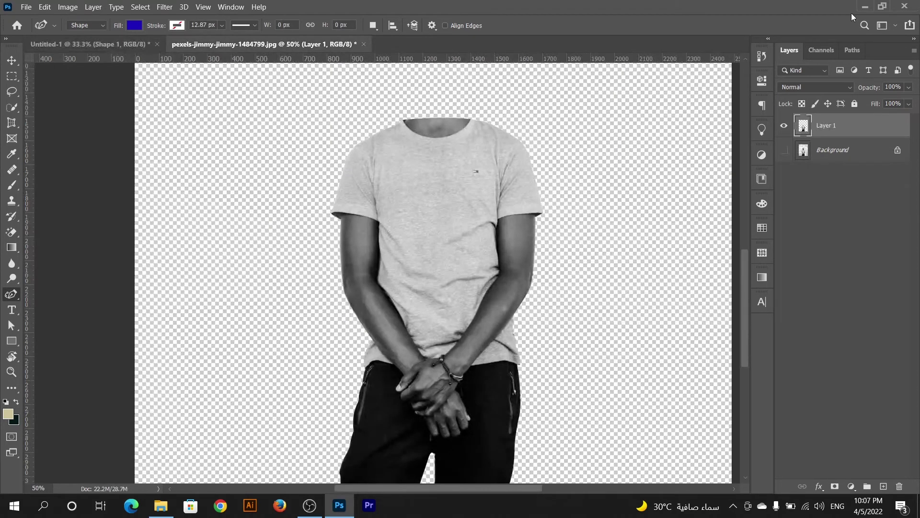
{"action": "left_click", "coordinate": [866, 6]}
{"action": "left_click", "coordinate": [427, 163]}
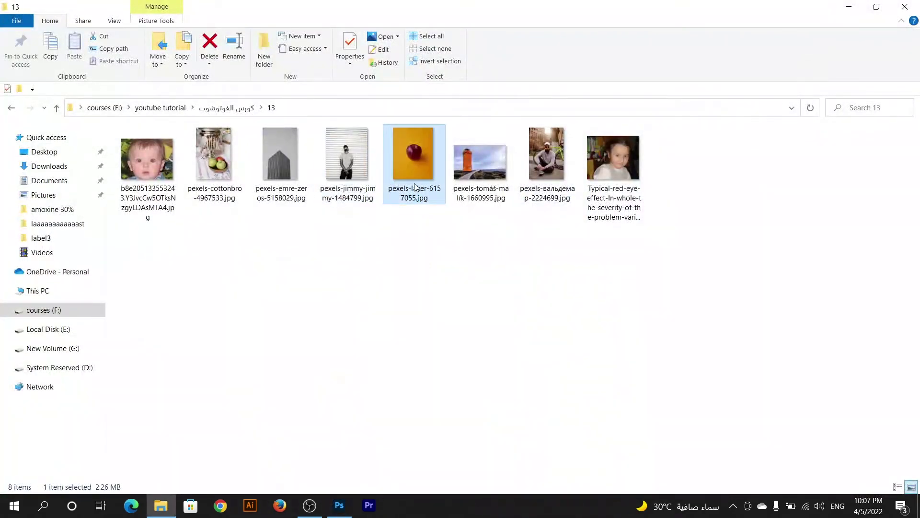
{"action": "left_click_drag", "start_coordinate": [415, 187], "coordinate": [368, 363]}
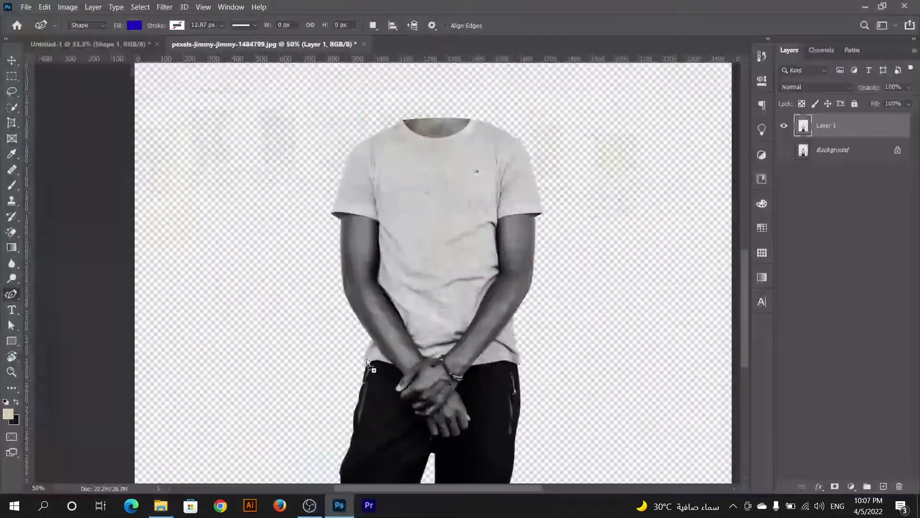
{"action": "left_click_drag", "start_coordinate": [368, 363], "coordinate": [412, 44]}
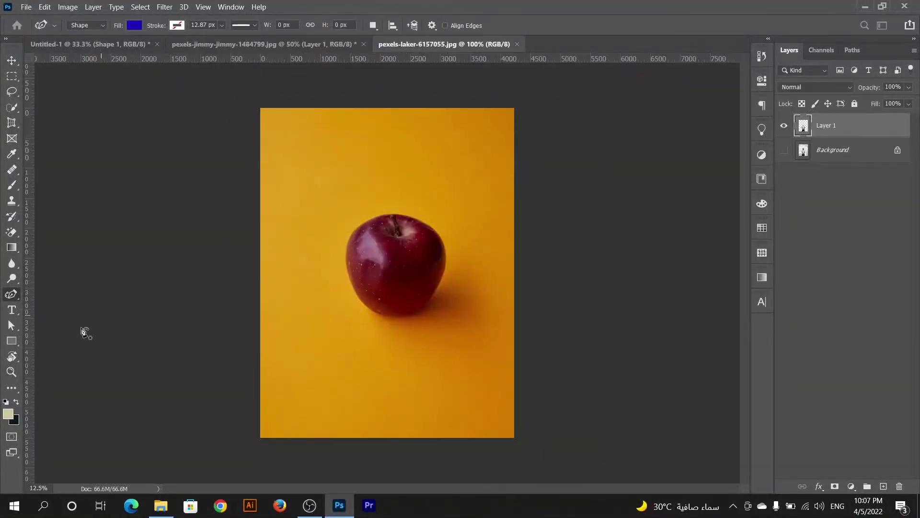
- Zoom in on the top of the apple and switch back to the standard Pen Tool
{"action": "key", "text": "z"}
{"action": "left_click_drag", "start_coordinate": [348, 264], "coordinate": [421, 211]}
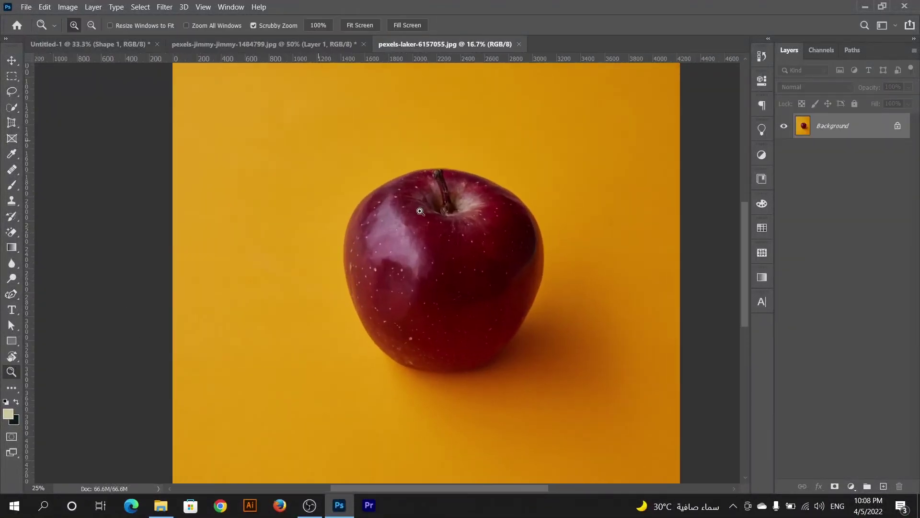
{"action": "left_click", "coordinate": [420, 212]}
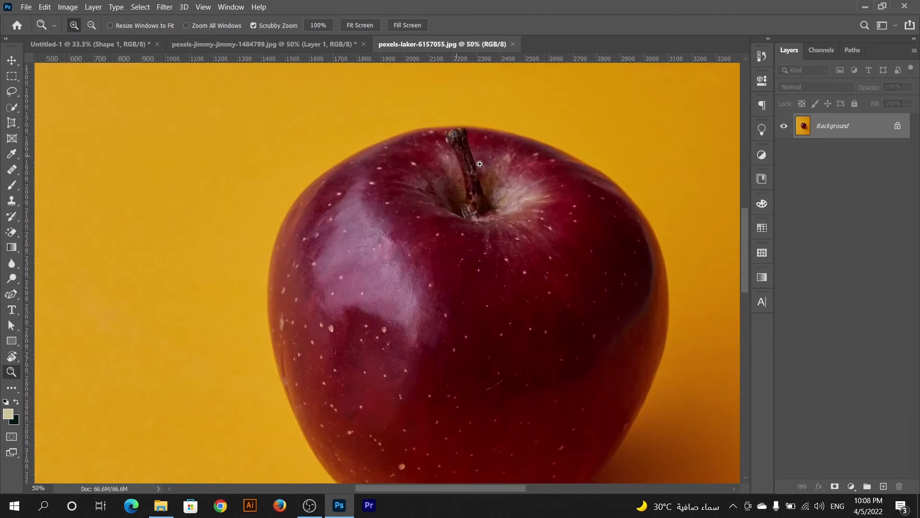
{"action": "left_click_drag", "start_coordinate": [480, 165], "coordinate": [456, 223]}
{"action": "right_click", "coordinate": [13, 296]}
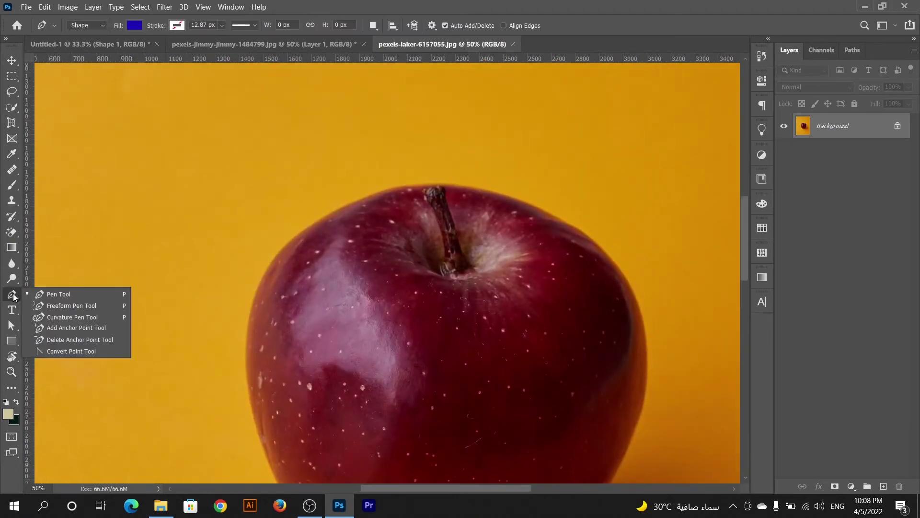
{"action": "left_click", "coordinate": [53, 294]}
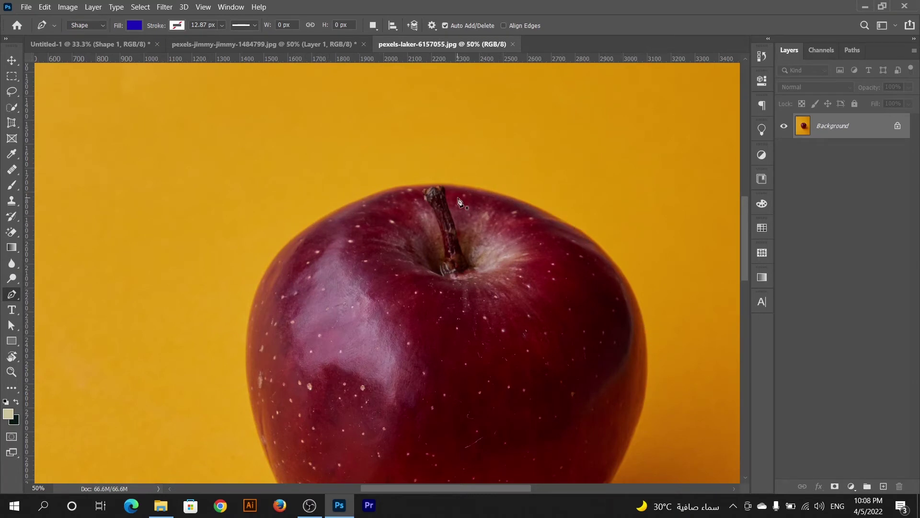
- Draw a closed five-anchor blue shape with one curved side above the apple
{"action": "left_click", "coordinate": [183, 153]}
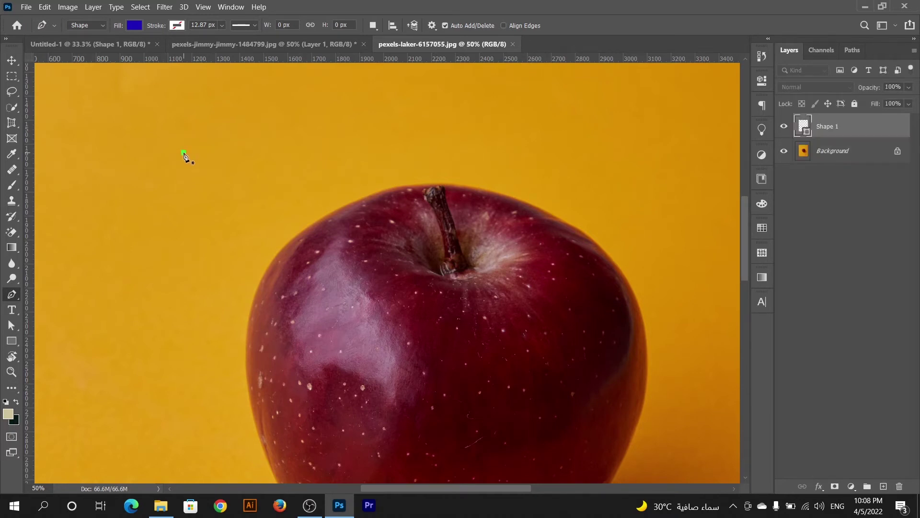
{"action": "left_click", "coordinate": [283, 136]}
{"action": "left_click_drag", "start_coordinate": [288, 170], "coordinate": [204, 229]}
{"action": "left_click", "coordinate": [147, 222]}
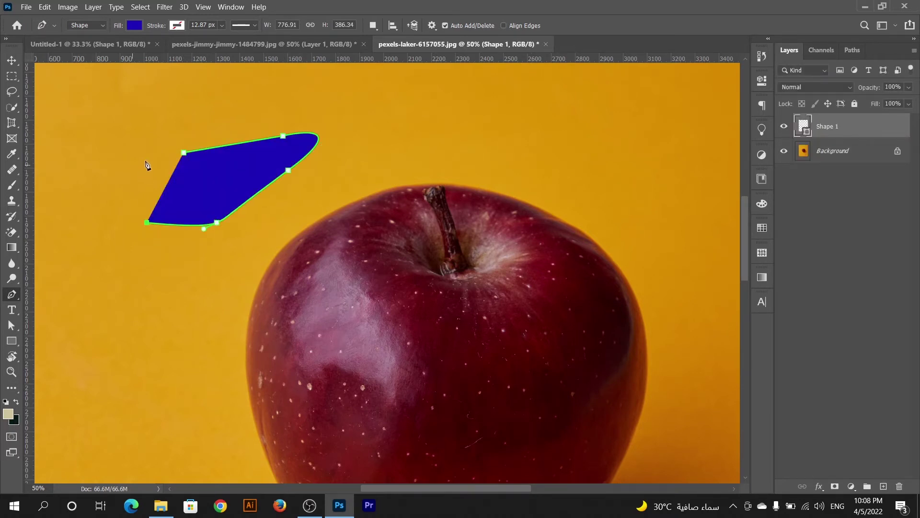
{"action": "left_click", "coordinate": [132, 177]}
{"action": "left_click", "coordinate": [184, 152]}
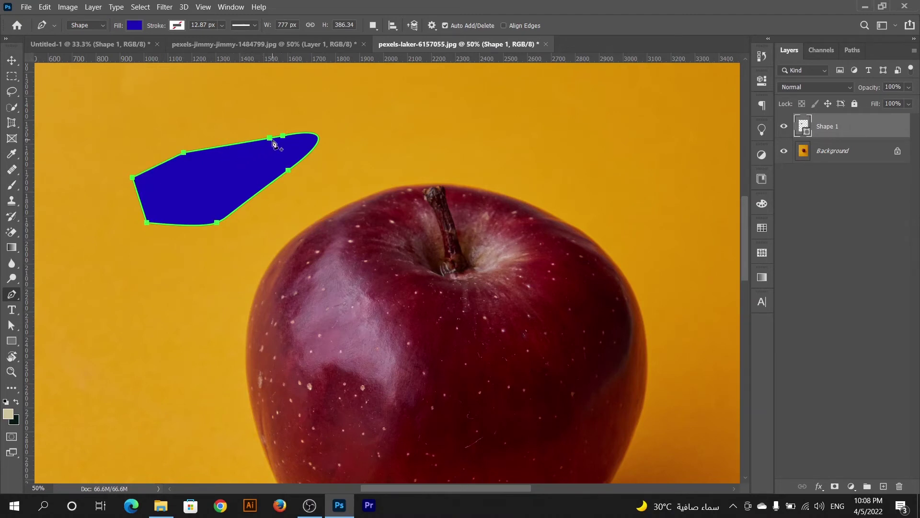
- Reset the path outline display to Default colour and 0.5 px thickness
{"action": "left_click", "coordinate": [431, 26]}
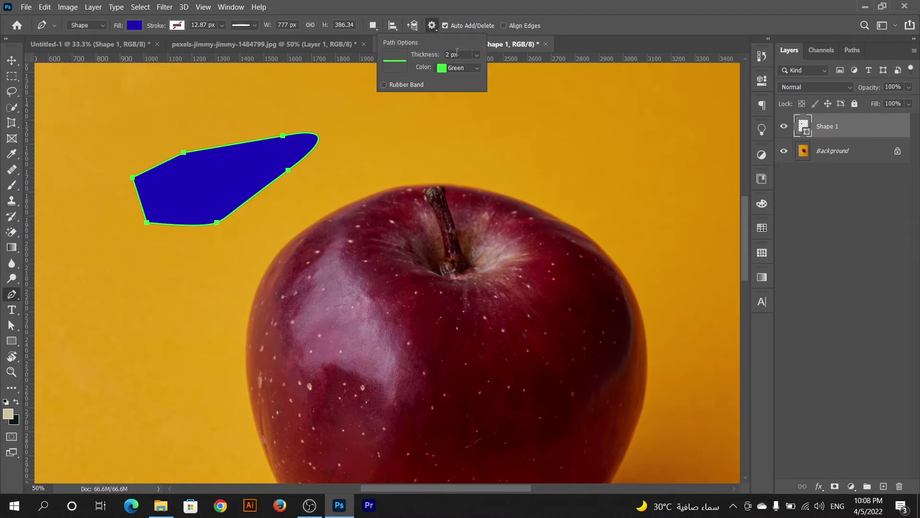
{"action": "left_click", "coordinate": [476, 56]}
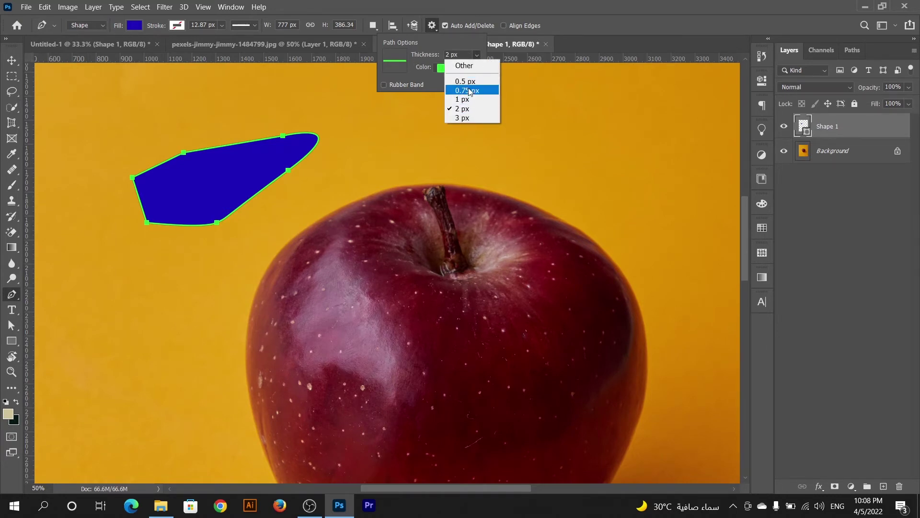
{"action": "left_click", "coordinate": [458, 67]}
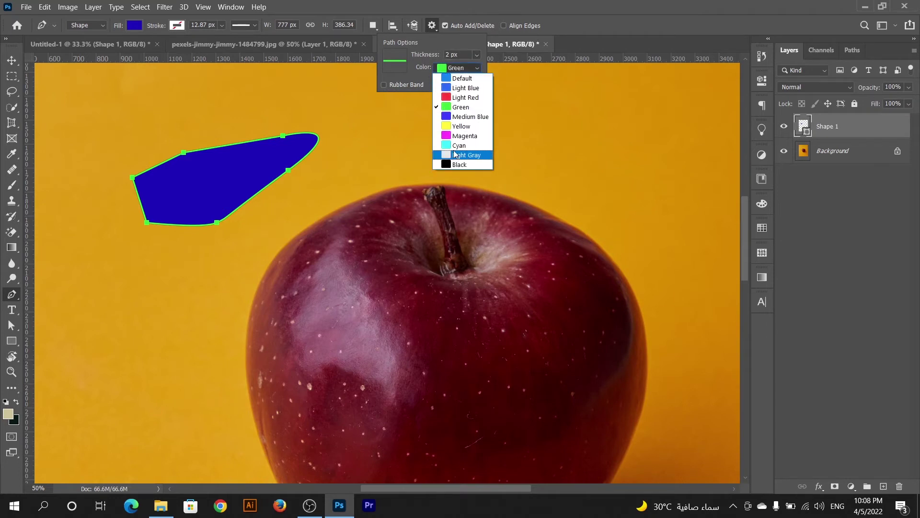
{"action": "left_click", "coordinate": [462, 79]}
{"action": "left_click", "coordinate": [460, 54]}
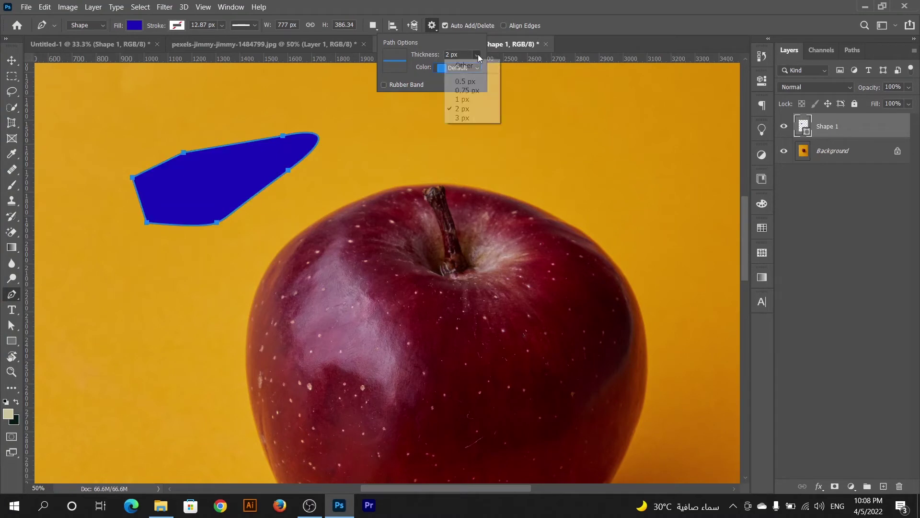
{"action": "left_click", "coordinate": [463, 81]}
- Draw a second closed blue shape beside the apple's stem near its top
{"action": "left_click", "coordinate": [379, 139]}
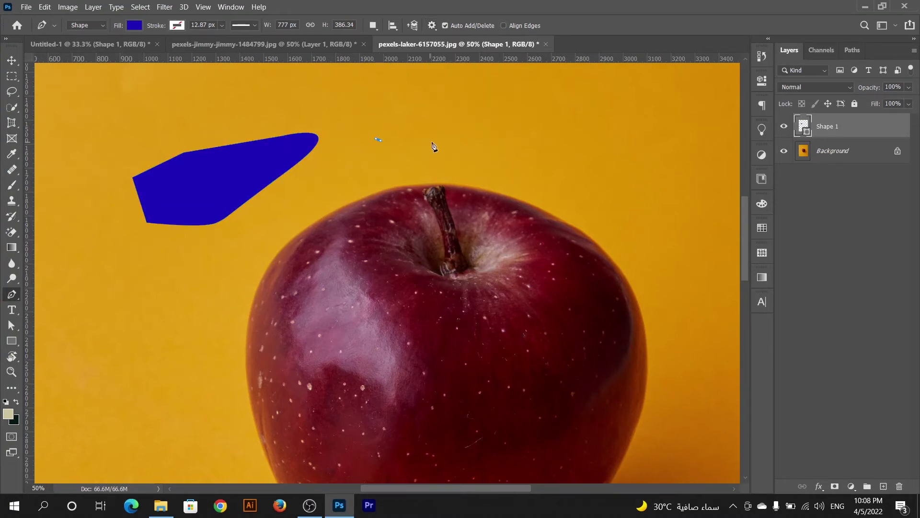
{"action": "left_click", "coordinate": [430, 142]}
{"action": "left_click", "coordinate": [456, 159]}
{"action": "left_click_drag", "start_coordinate": [401, 186], "coordinate": [377, 196]}
{"action": "left_click", "coordinate": [363, 191]}
{"action": "left_click", "coordinate": [349, 157]}
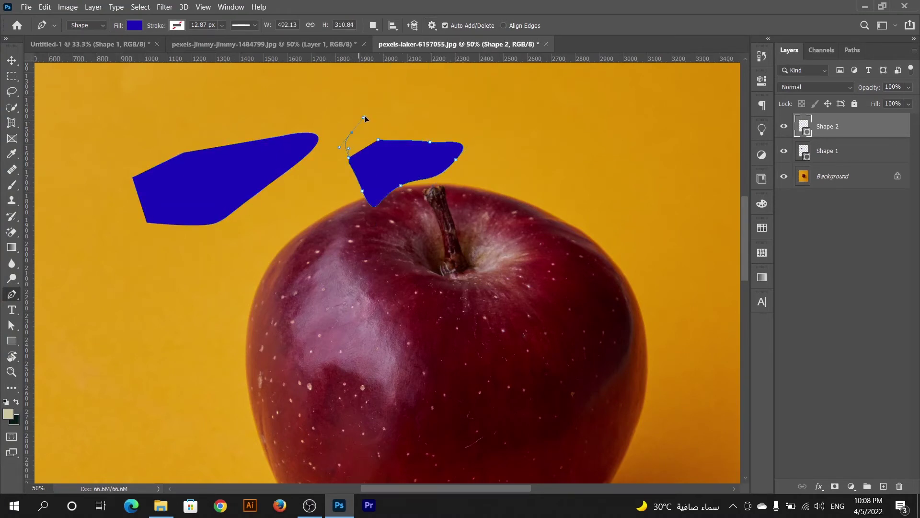
{"action": "left_click", "coordinate": [352, 132]}
{"action": "left_click", "coordinate": [365, 115]}
{"action": "left_click", "coordinate": [375, 115]}
{"action": "left_click", "coordinate": [378, 140]}
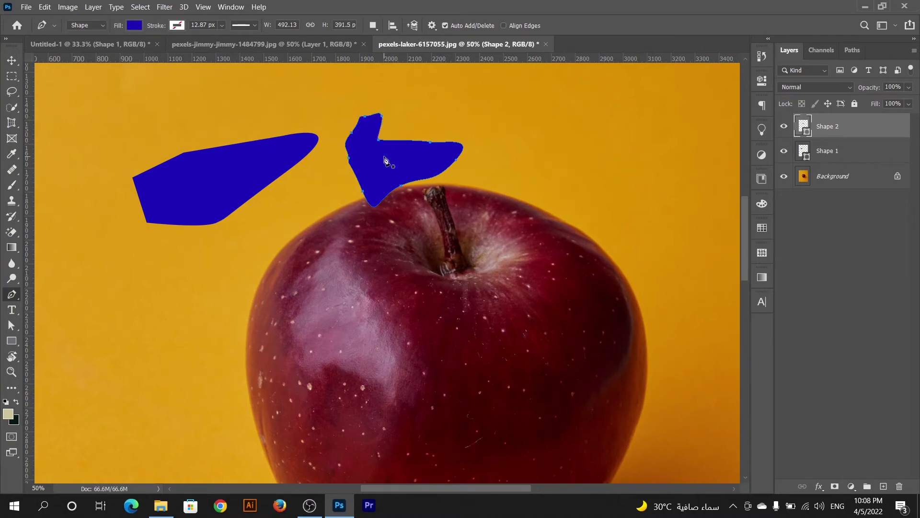
- Remove both blue practice shapes and make path outlines display 2 px thick in green
{"action": "key", "text": "Delete"}
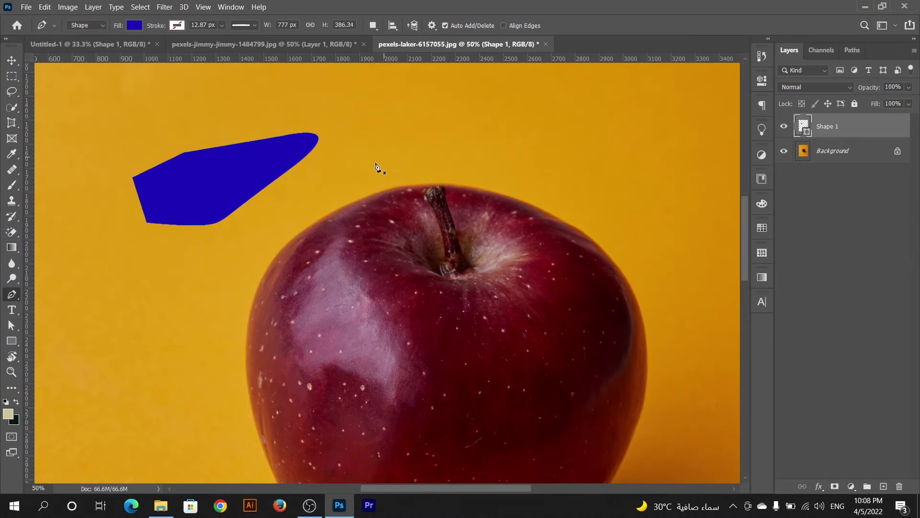
{"action": "key", "text": "Delete"}
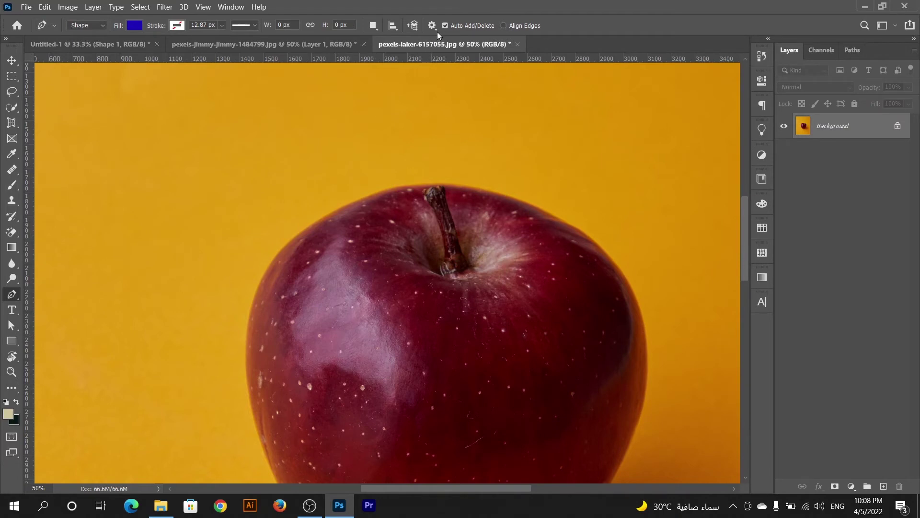
{"action": "left_click", "coordinate": [434, 26]}
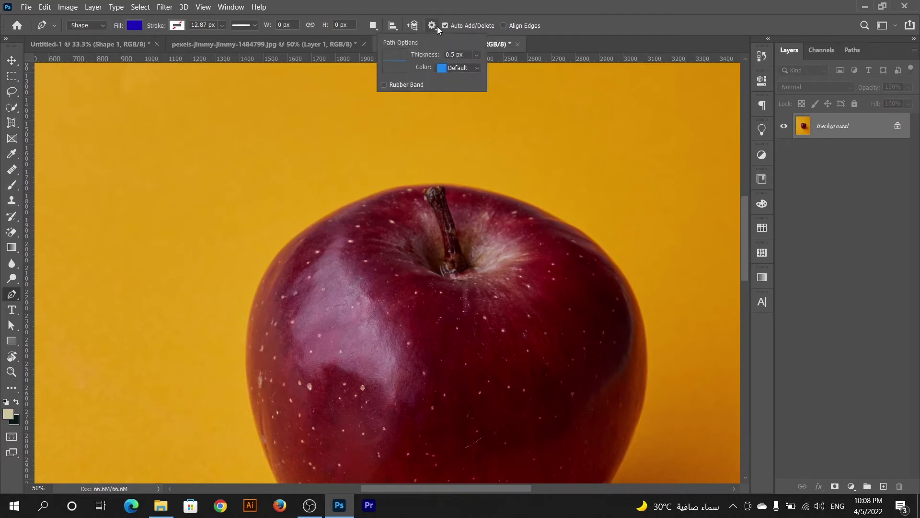
{"action": "left_click", "coordinate": [477, 55]}
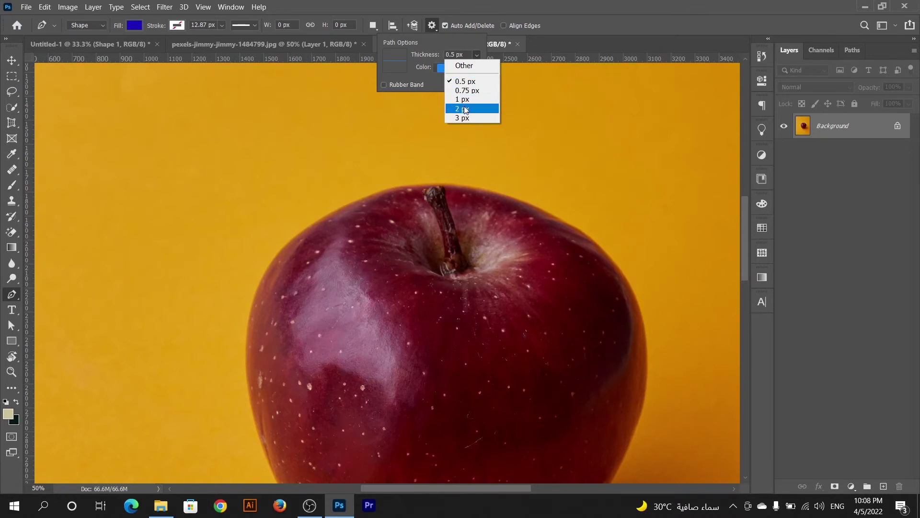
{"action": "left_click", "coordinate": [463, 109]}
{"action": "left_click", "coordinate": [477, 69]}
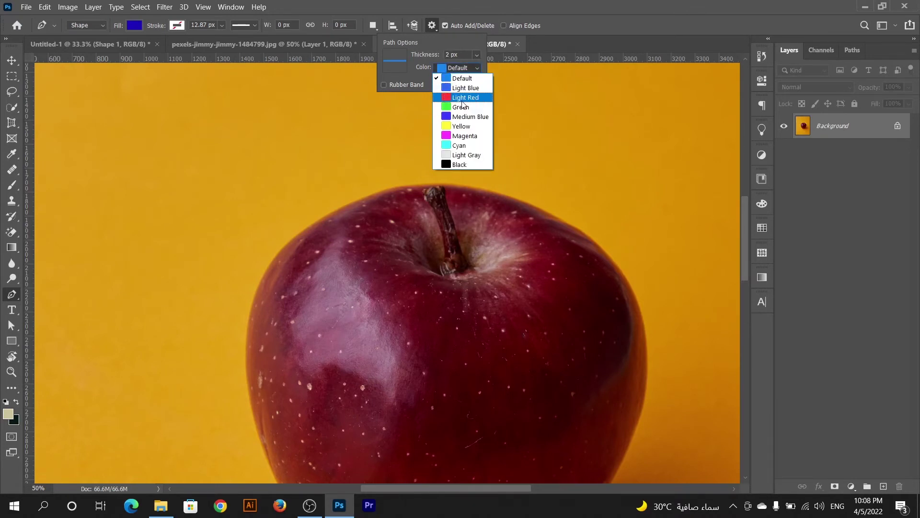
{"action": "left_click", "coordinate": [462, 107]}
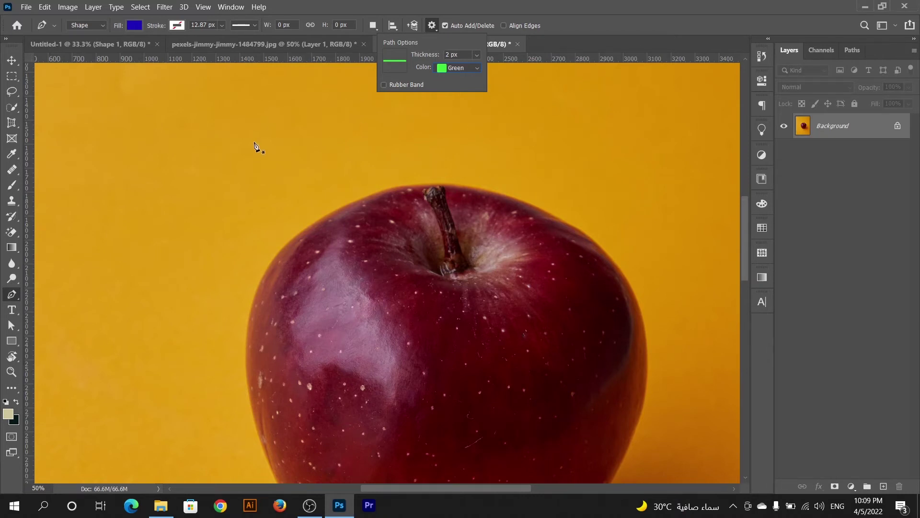
{"action": "left_click", "coordinate": [89, 25]}
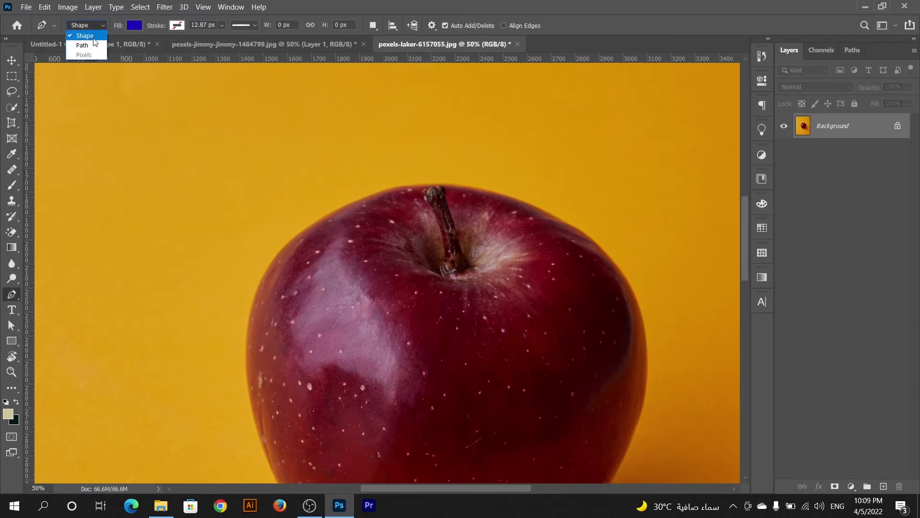
- In Path mode, trace the apple's left side, top and right shoulder, making corner points
{"action": "left_click", "coordinate": [93, 44]}
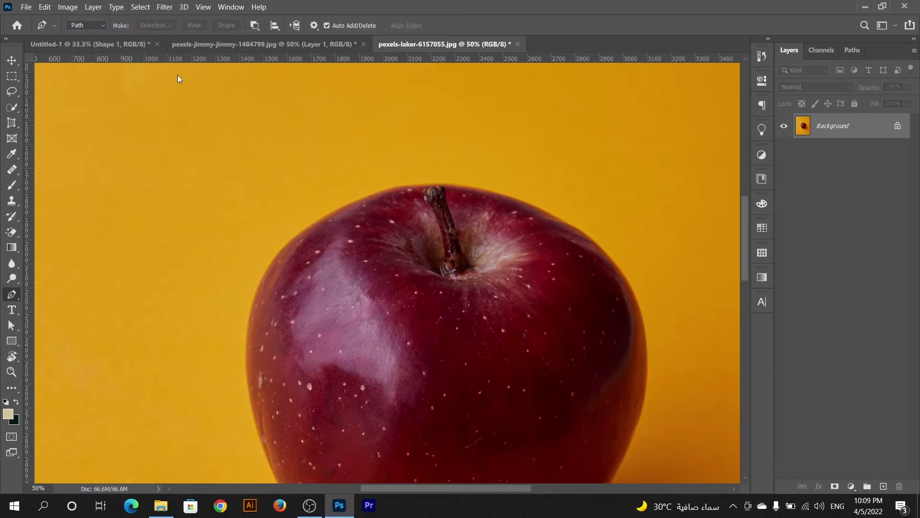
{"action": "left_click", "coordinate": [252, 308]}
{"action": "left_click_drag", "start_coordinate": [312, 225], "coordinate": [361, 200]}
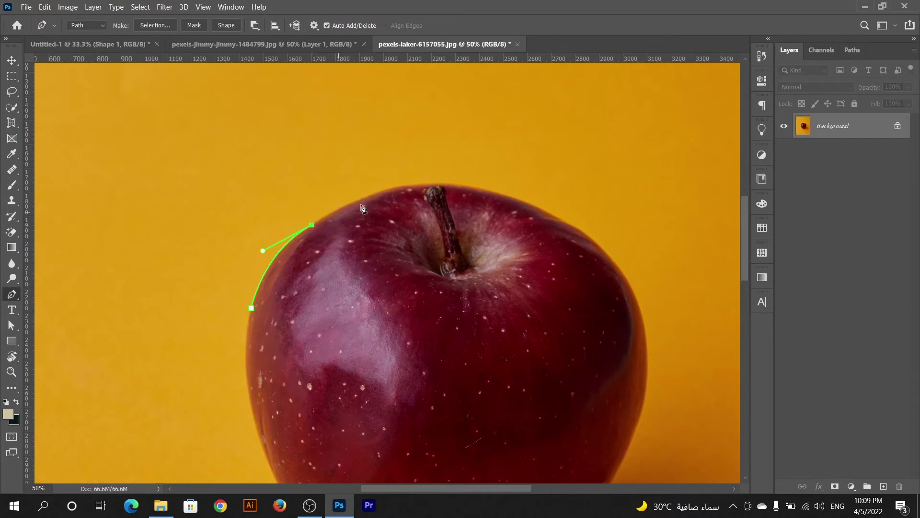
{"action": "left_click_drag", "start_coordinate": [394, 187], "coordinate": [431, 185]}
{"action": "left_click", "coordinate": [395, 188], "text": "alt"}
{"action": "left_click_drag", "start_coordinate": [494, 208], "coordinate": [517, 211]}
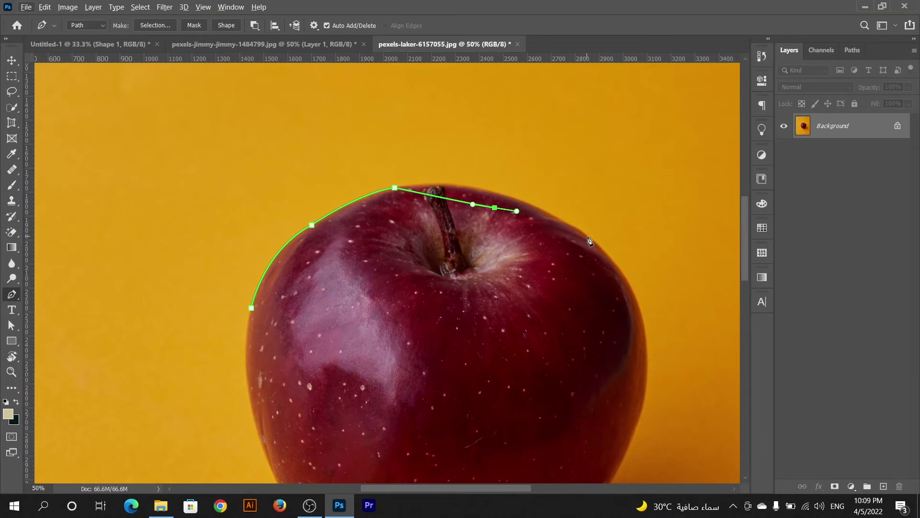
{"action": "left_click_drag", "start_coordinate": [587, 236], "coordinate": [611, 258]}
{"action": "left_click_drag", "start_coordinate": [622, 289], "coordinate": [606, 137]}
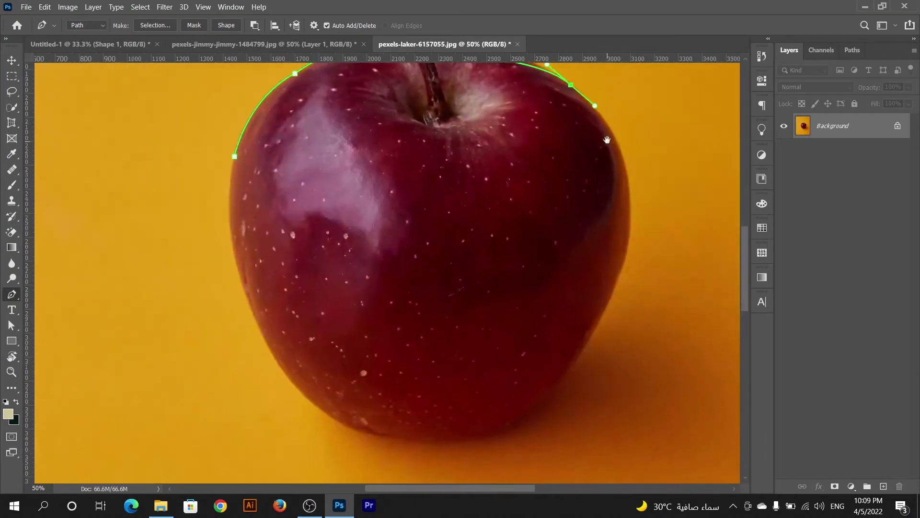
{"action": "left_click_drag", "start_coordinate": [631, 203], "coordinate": [633, 267]}
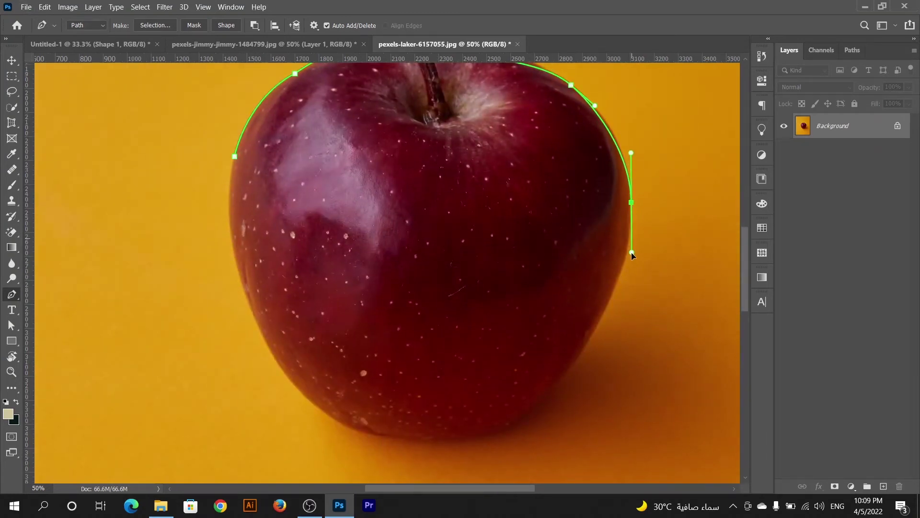
{"action": "left_click", "coordinate": [633, 207], "text": "alt"}
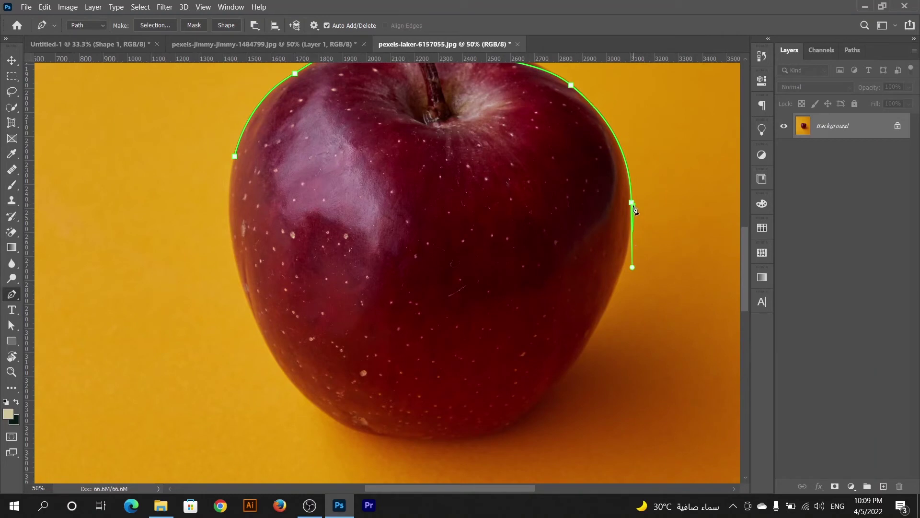
{"action": "left_click", "coordinate": [631, 203], "text": "alt"}
- Continue the path around the apple's bottom and lower-left side, undoing one extra left-edge point
{"action": "left_click_drag", "start_coordinate": [613, 262], "coordinate": [628, 195]}
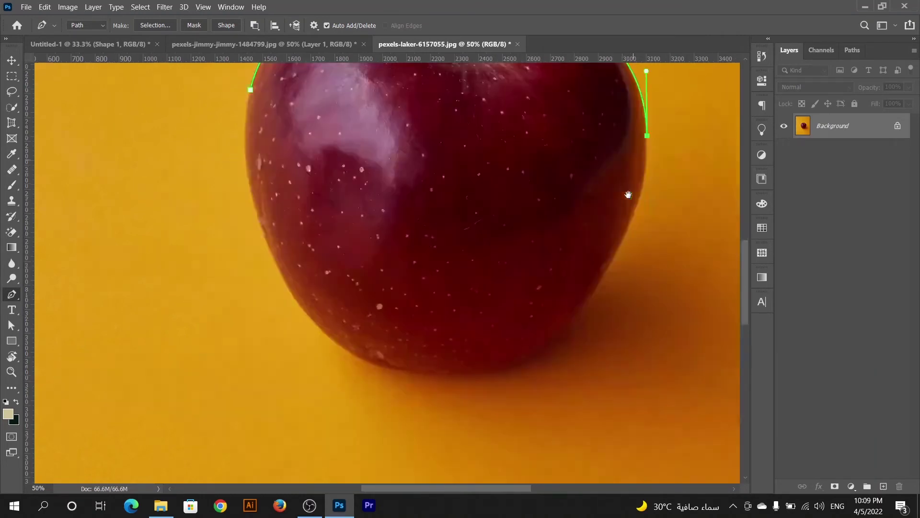
{"action": "left_click_drag", "start_coordinate": [617, 252], "coordinate": [583, 312]}
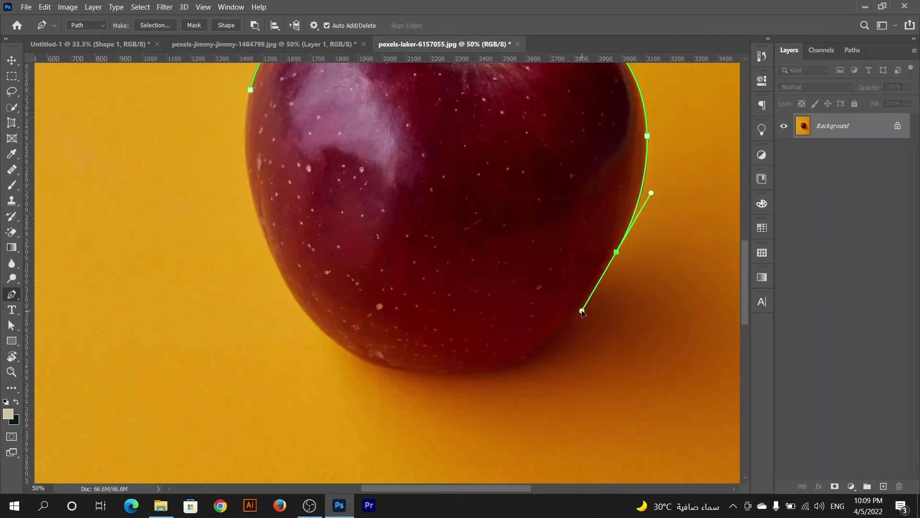
{"action": "left_click_drag", "start_coordinate": [519, 362], "coordinate": [498, 369]}
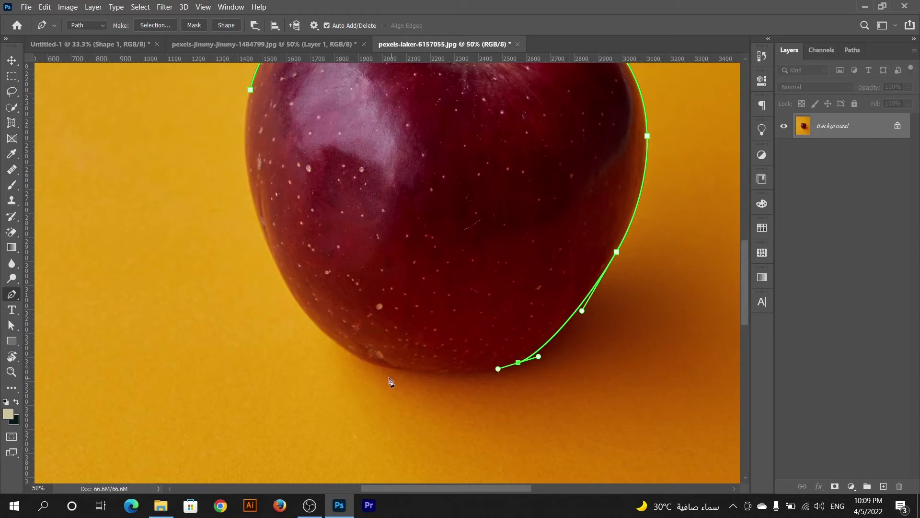
{"action": "left_click_drag", "start_coordinate": [380, 367], "coordinate": [325, 356]}
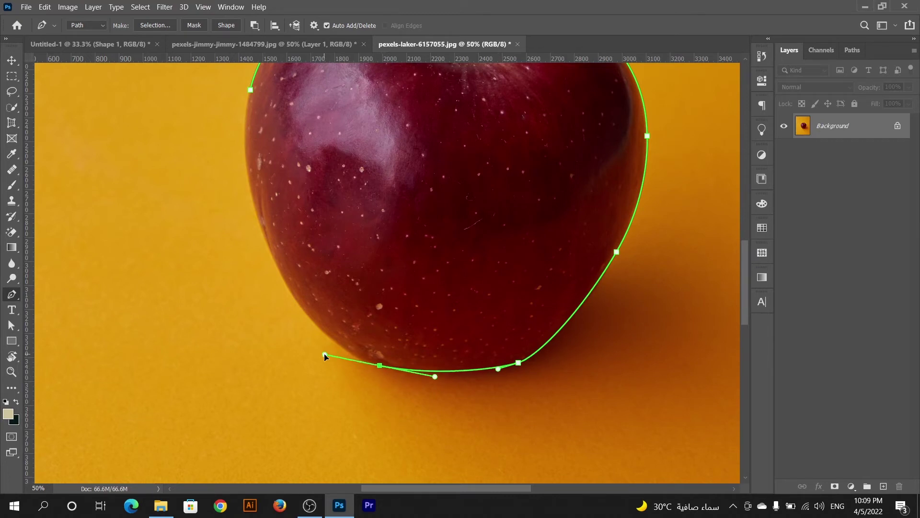
{"action": "left_click", "coordinate": [380, 366], "text": "alt"}
{"action": "left_click_drag", "start_coordinate": [330, 283], "coordinate": [378, 321]}
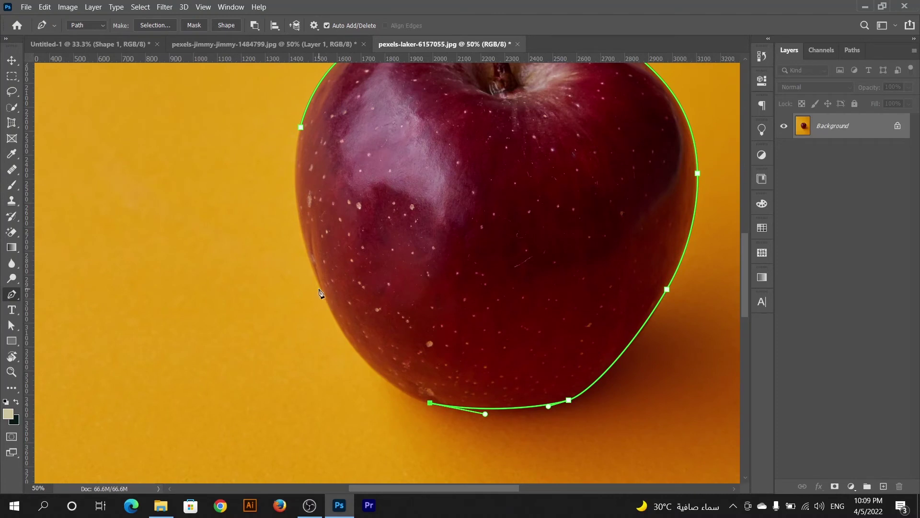
{"action": "left_click_drag", "start_coordinate": [318, 287], "coordinate": [284, 191]}
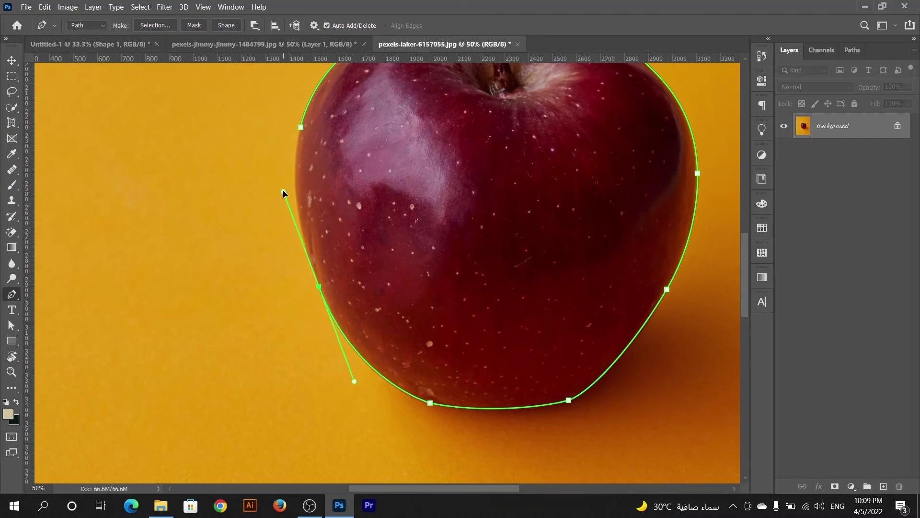
{"action": "left_click", "coordinate": [319, 288], "text": "alt"}
{"action": "scroll", "coordinate": [316, 289], "scroll_direction": "up", "scroll_amount": 2}
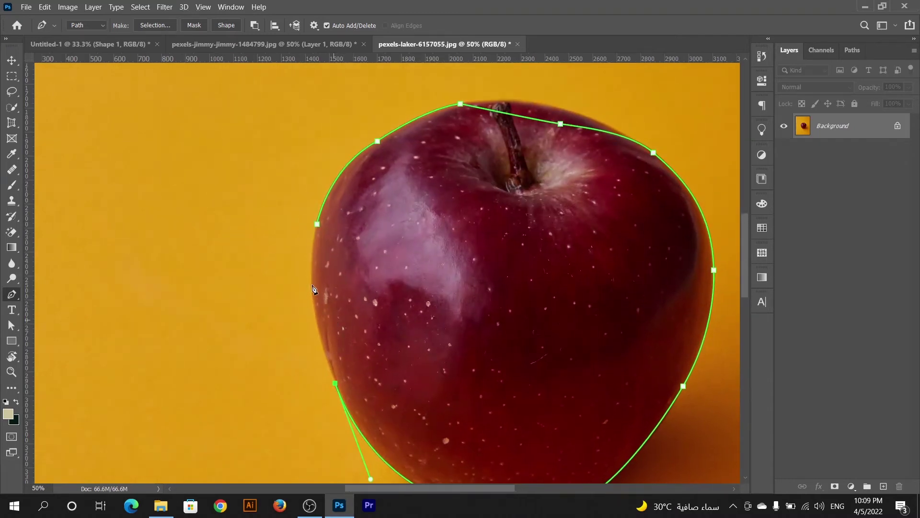
{"action": "left_click_drag", "start_coordinate": [310, 264], "coordinate": [311, 219]}
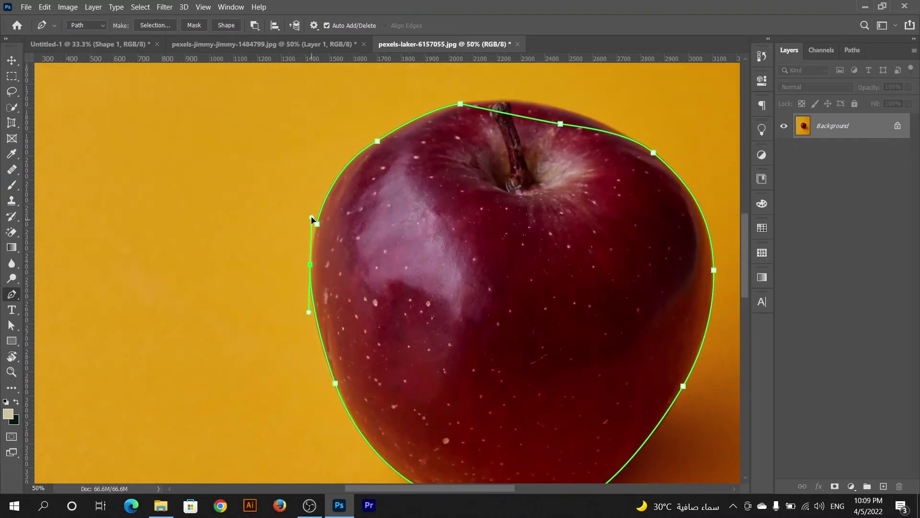
{"action": "left_click", "coordinate": [311, 242]}
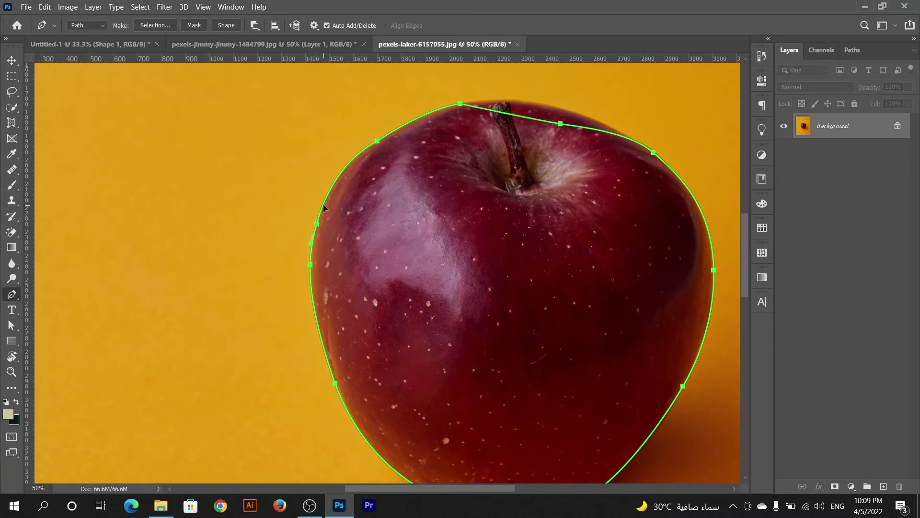
{"action": "key", "text": "ctrl+z"}
{"action": "left_click_drag", "start_coordinate": [572, 122], "coordinate": [454, 191]}
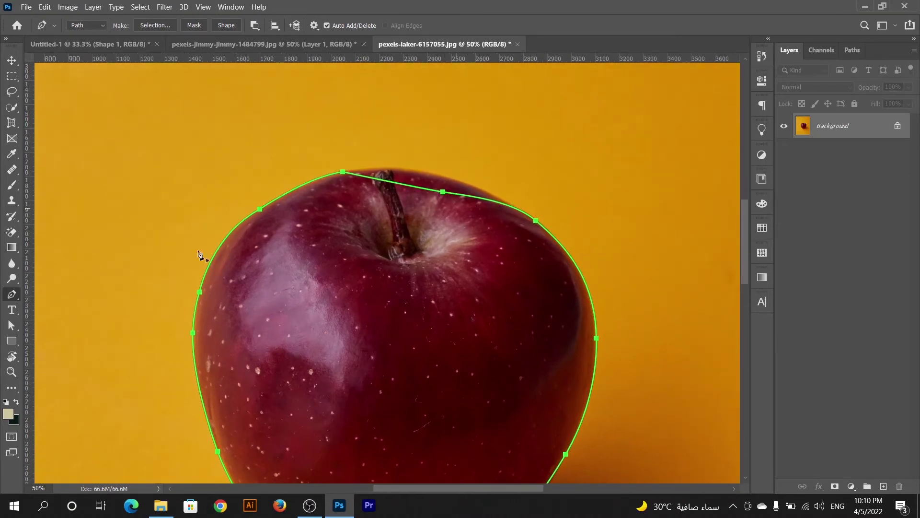
- With the Curvature Pen, lift the top point and add an upper-right point onto the apple's edge
{"action": "right_click", "coordinate": [10, 299]}
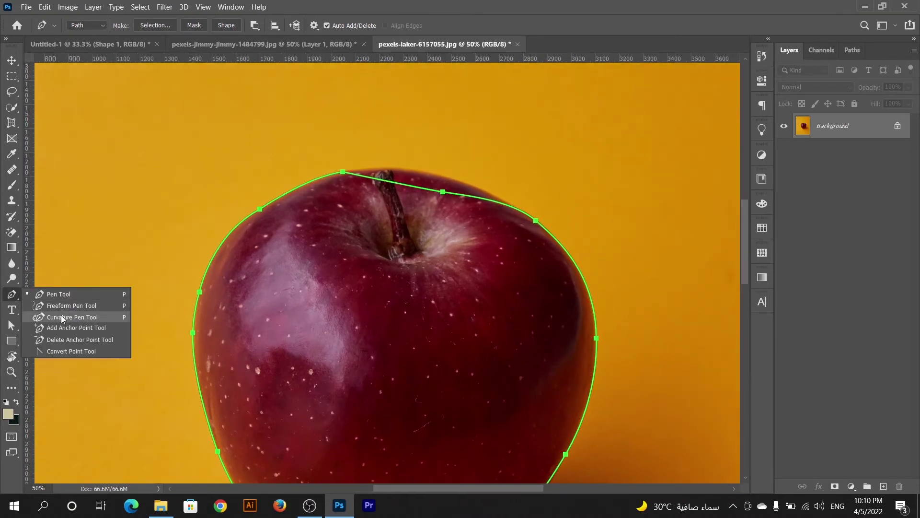
{"action": "left_click", "coordinate": [61, 317]}
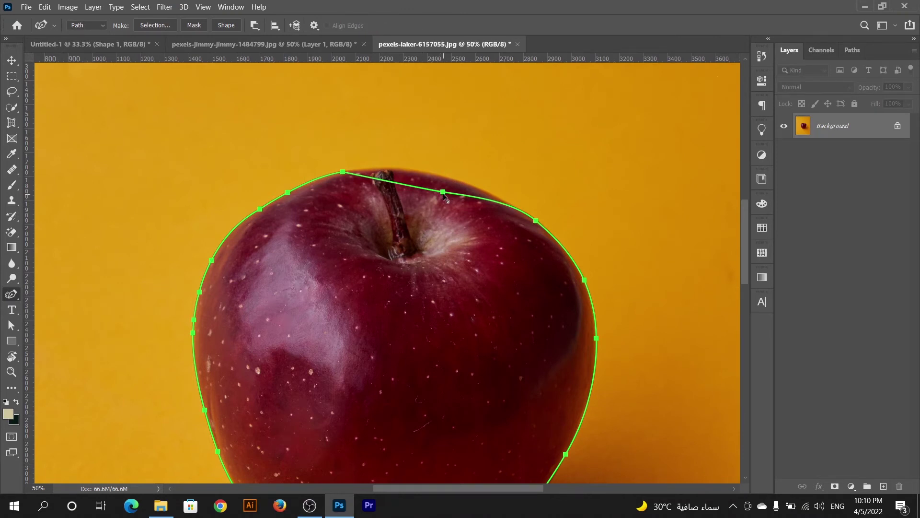
{"action": "left_click_drag", "start_coordinate": [443, 193], "coordinate": [443, 177]}
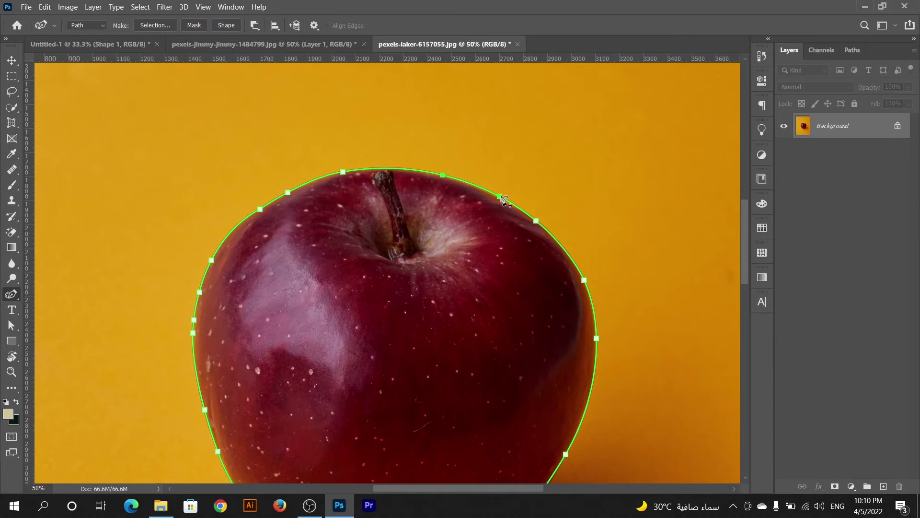
{"action": "left_click", "coordinate": [501, 201]}
{"action": "left_click_drag", "start_coordinate": [501, 202], "coordinate": [498, 197]}
{"action": "left_click", "coordinate": [11, 371]}
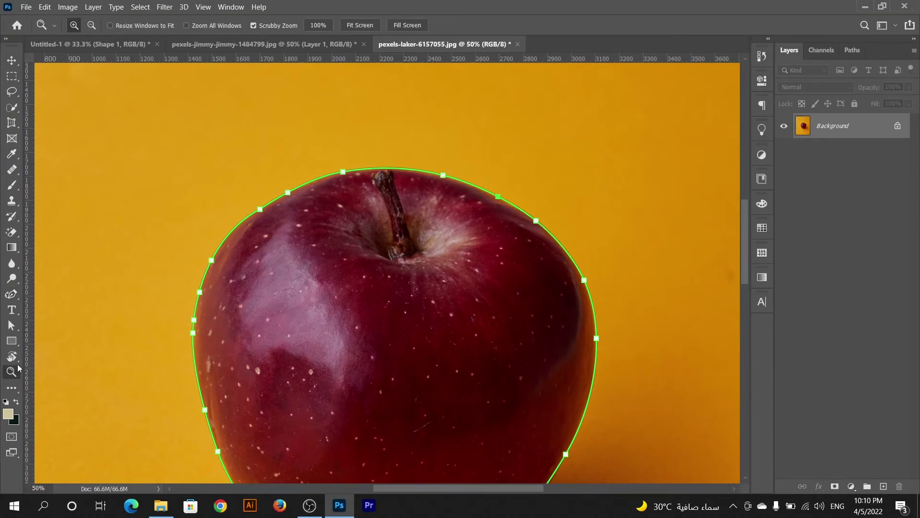
{"action": "left_click", "coordinate": [256, 221]}
{"action": "left_click_drag", "start_coordinate": [448, 185], "coordinate": [339, 197]}
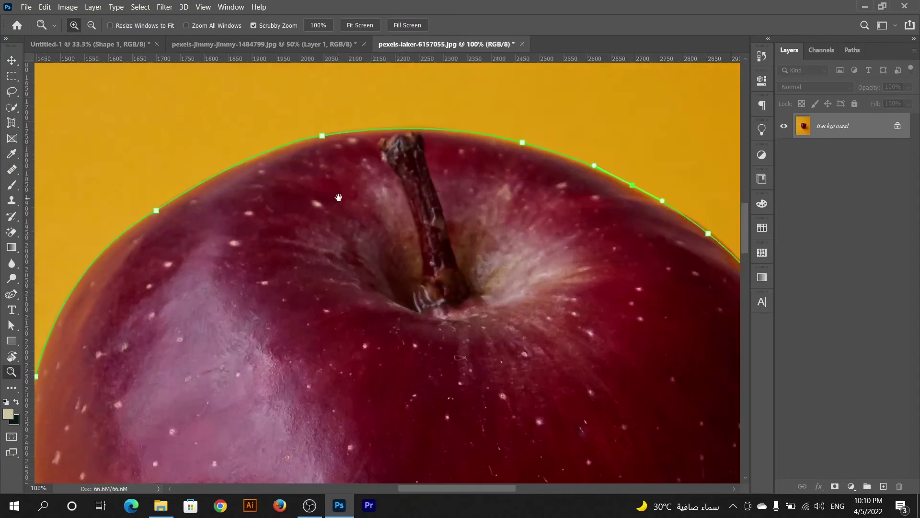
{"action": "left_click_drag", "start_coordinate": [476, 219], "coordinate": [297, 197]}
{"action": "left_click_drag", "start_coordinate": [427, 293], "coordinate": [417, 212]}
{"action": "left_click_drag", "start_coordinate": [460, 391], "coordinate": [441, 329]}
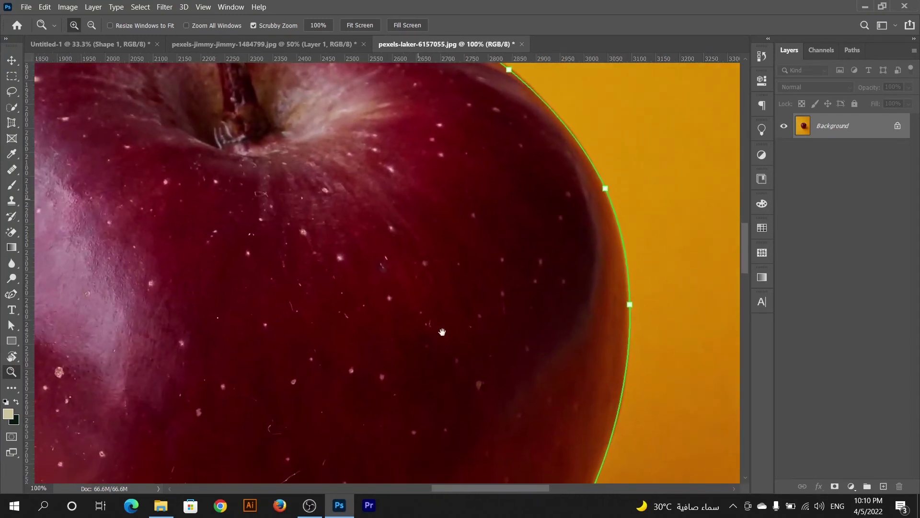
{"action": "left_click_drag", "start_coordinate": [623, 336], "coordinate": [512, 213]}
{"action": "left_click_drag", "start_coordinate": [458, 348], "coordinate": [485, 200]}
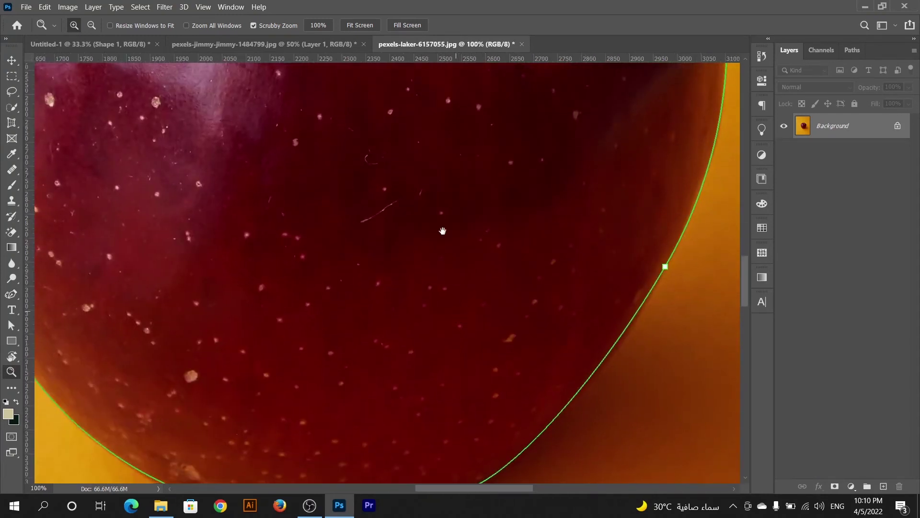
{"action": "left_click_drag", "start_coordinate": [458, 315], "coordinate": [442, 224]}
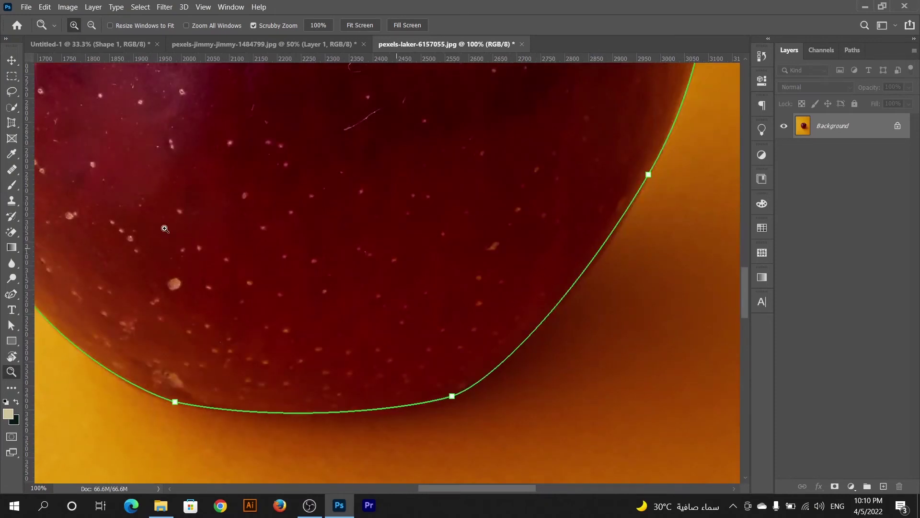
- Add anchors on the apple's lower-right edge and base to tighten the path
{"action": "left_click", "coordinate": [12, 296]}
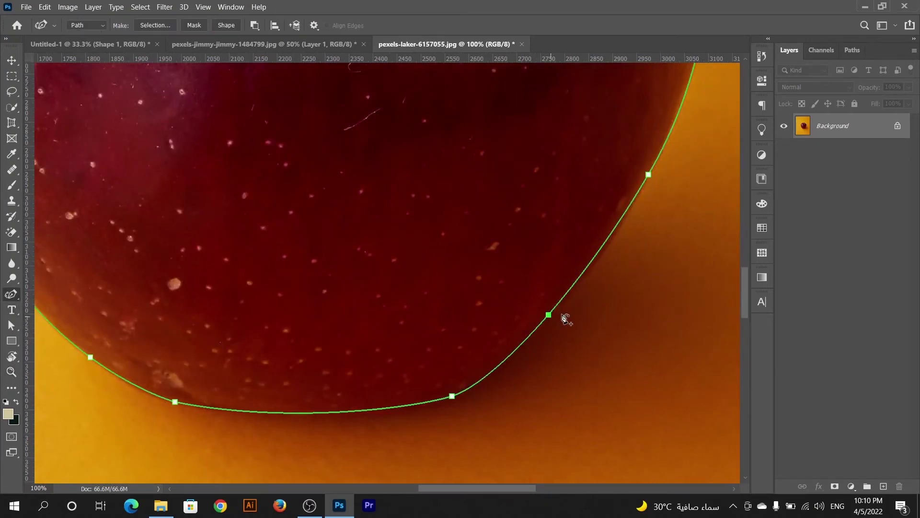
{"action": "left_click", "coordinate": [561, 304]}
{"action": "left_click_drag", "start_coordinate": [561, 303], "coordinate": [564, 304]}
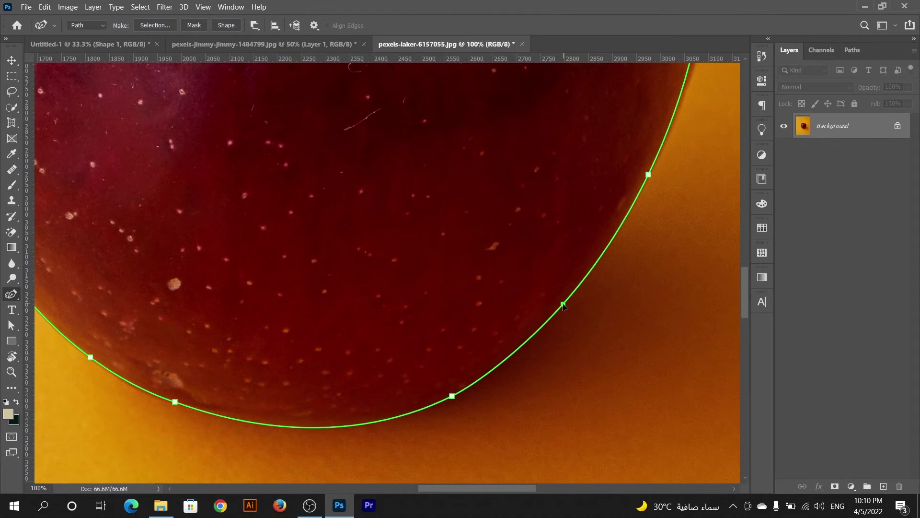
{"action": "left_click", "coordinate": [305, 426]}
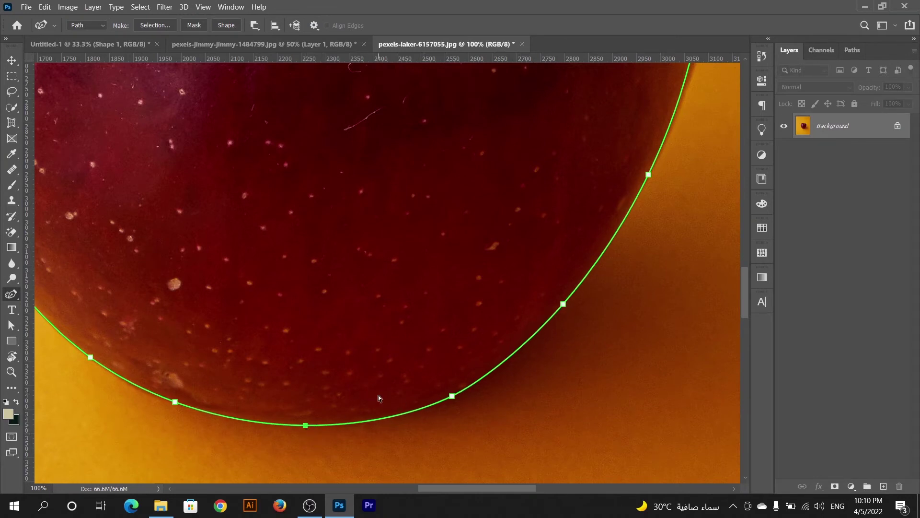
{"action": "key", "text": "ctrl+minus"}
{"action": "key", "text": "ctrl+minus"}
{"action": "scroll", "coordinate": [382, 399], "scroll_direction": "up", "scroll_amount": 2}
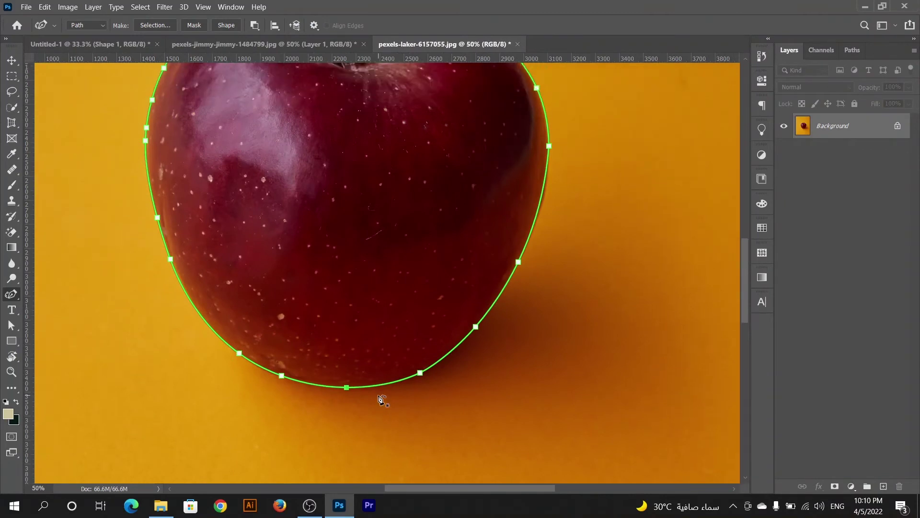
{"action": "scroll", "coordinate": [382, 399], "scroll_direction": "up", "scroll_amount": 2}
{"action": "scroll", "coordinate": [382, 399], "scroll_direction": "up", "scroll_amount": 2}
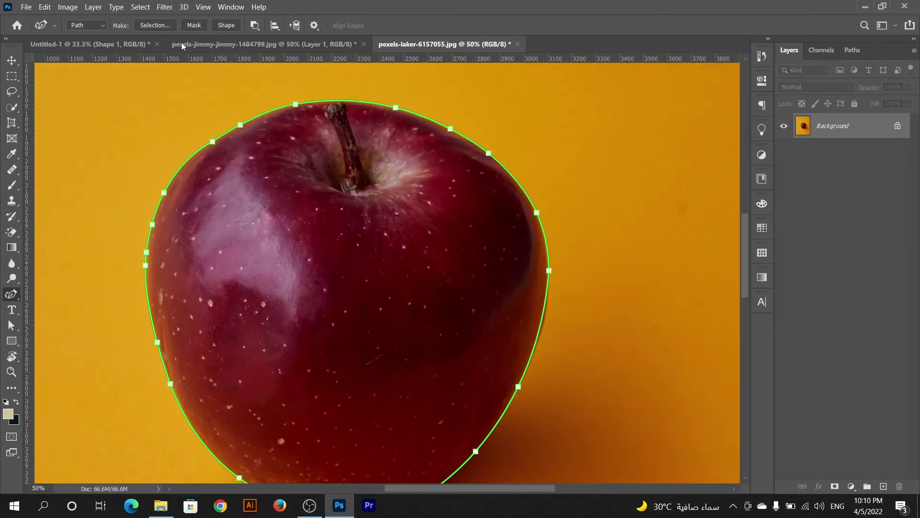
- Convert the apple path into a selection, fit the image on screen, and invert the selection
{"action": "left_click", "coordinate": [165, 24]}
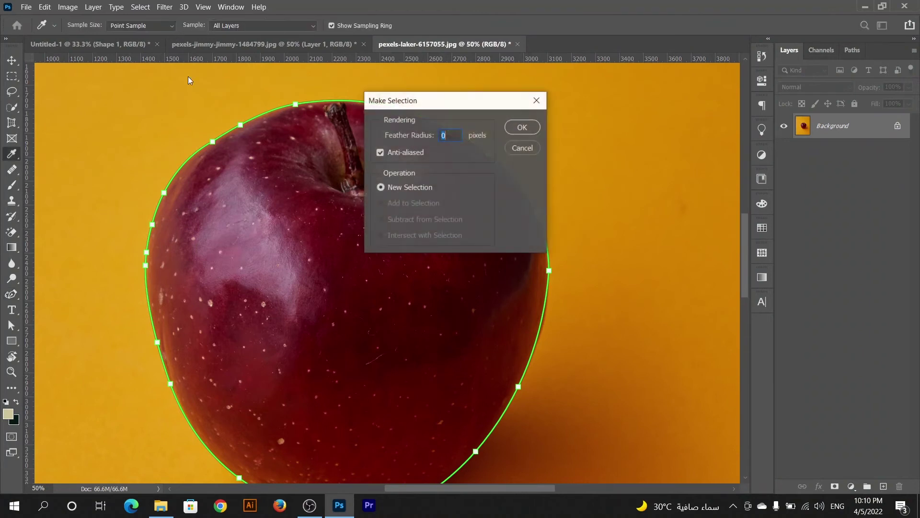
{"action": "left_click", "coordinate": [512, 129]}
{"action": "key", "text": "ctrl+0"}
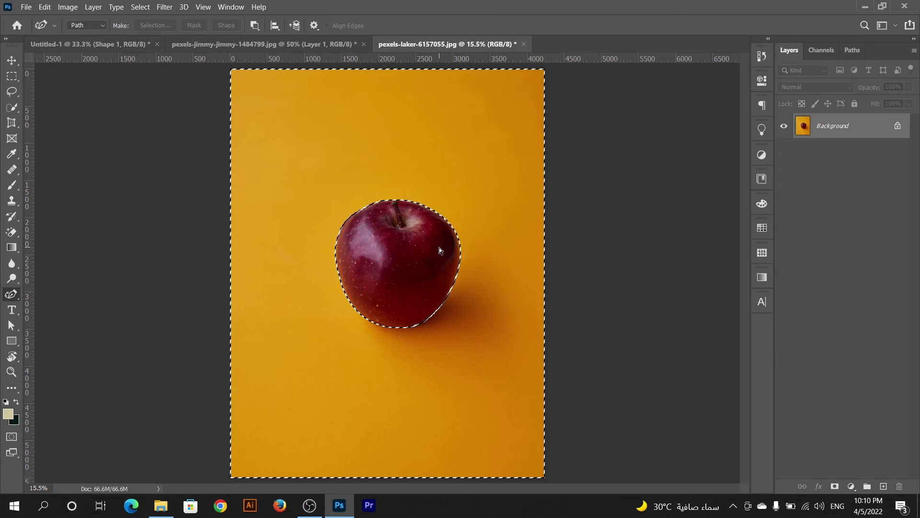
{"action": "key", "text": "ctrl+shift+i"}
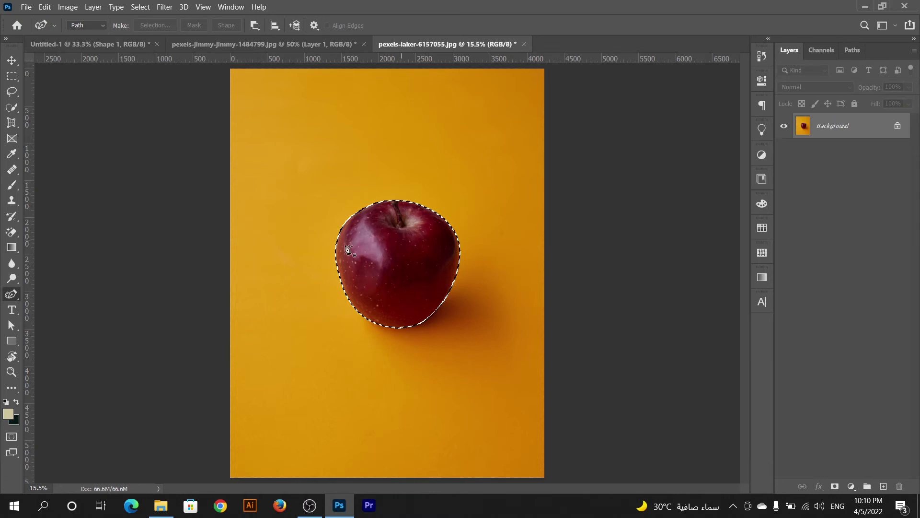
{"action": "left_click", "coordinate": [12, 76]}
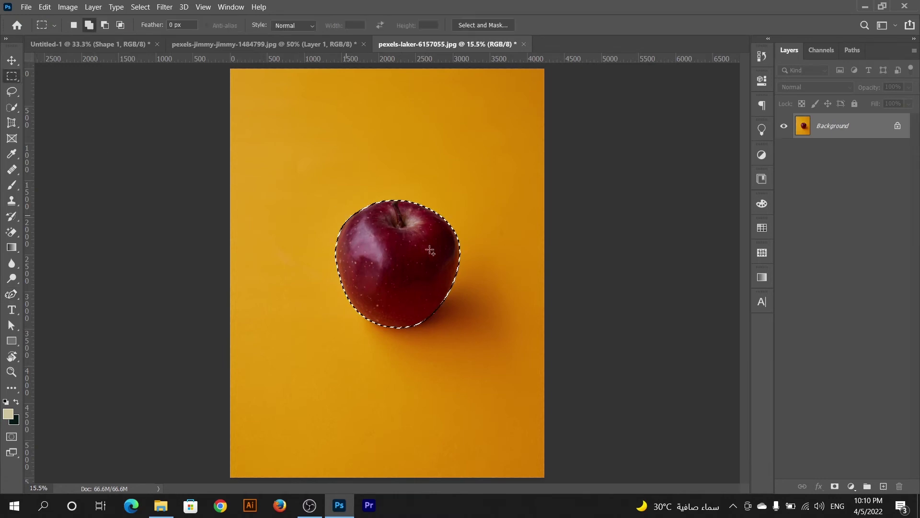
- Copy the apple to its own layer, hide Background, and add an empty layer above Background
{"action": "right_click", "coordinate": [426, 238]}
{"action": "left_click", "coordinate": [481, 317]}
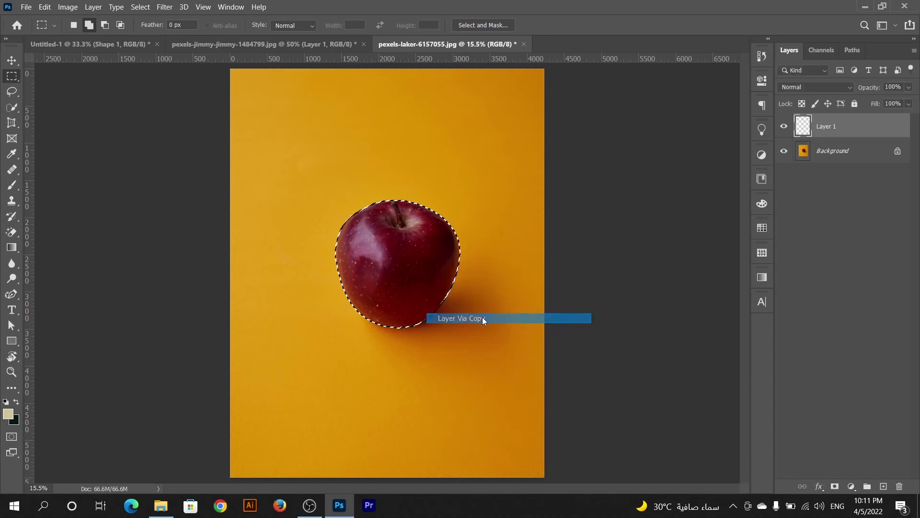
{"action": "left_click", "coordinate": [784, 152]}
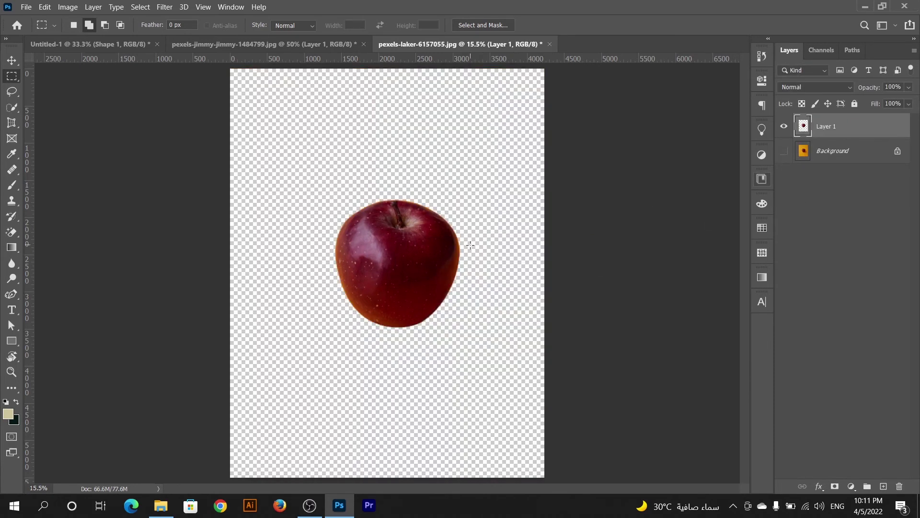
{"action": "left_click", "coordinate": [826, 159]}
{"action": "left_click", "coordinate": [884, 486]}
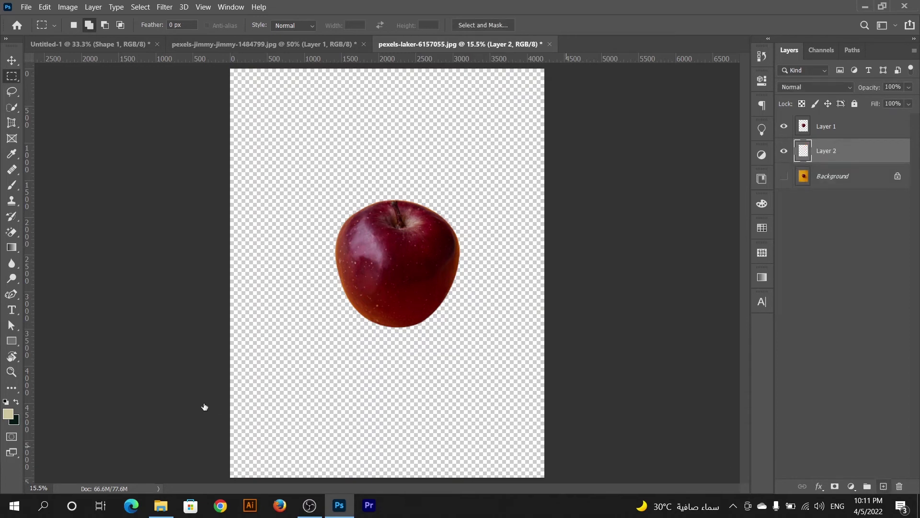
- Paint-bucket fill Layer 2 with a strong yellow, then zoom in to check the apple's edge
{"action": "left_click", "coordinate": [7, 413]}
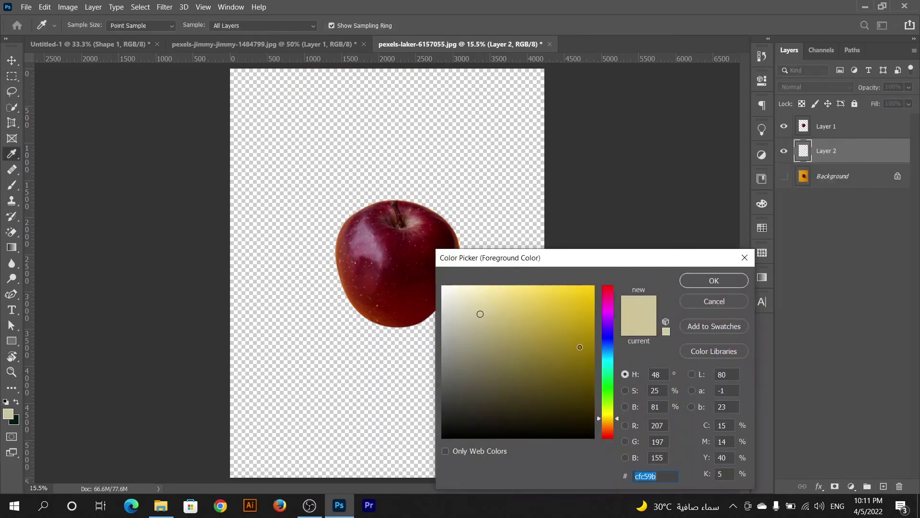
{"action": "left_click", "coordinate": [580, 321]}
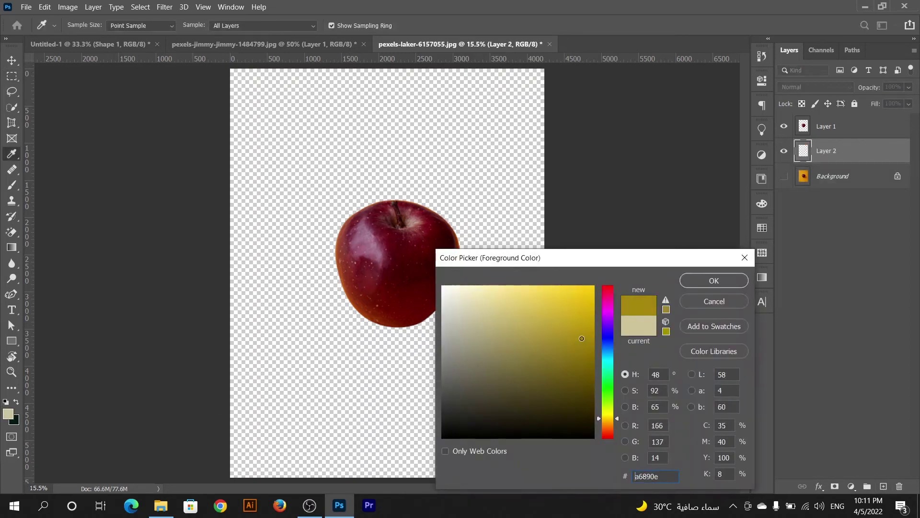
{"action": "left_click", "coordinate": [714, 281]}
{"action": "right_click", "coordinate": [12, 247]}
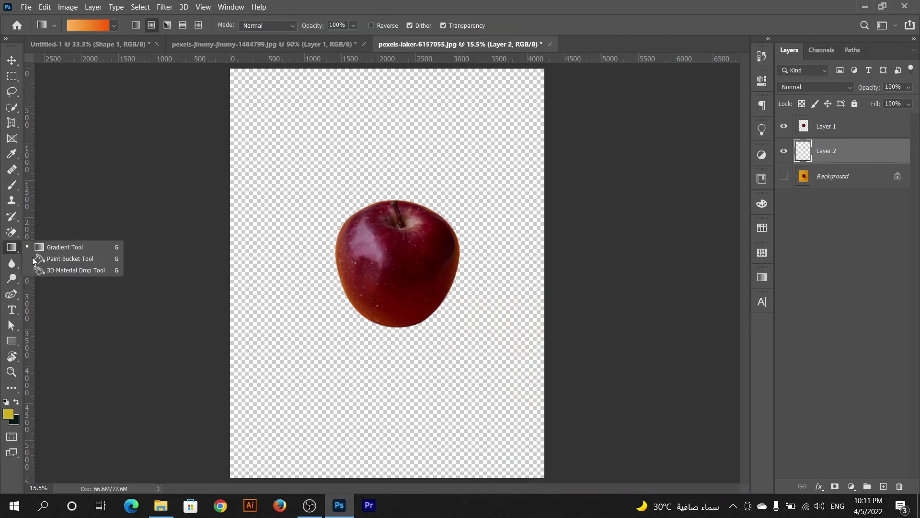
{"action": "left_click", "coordinate": [43, 259]}
{"action": "left_click", "coordinate": [305, 212]}
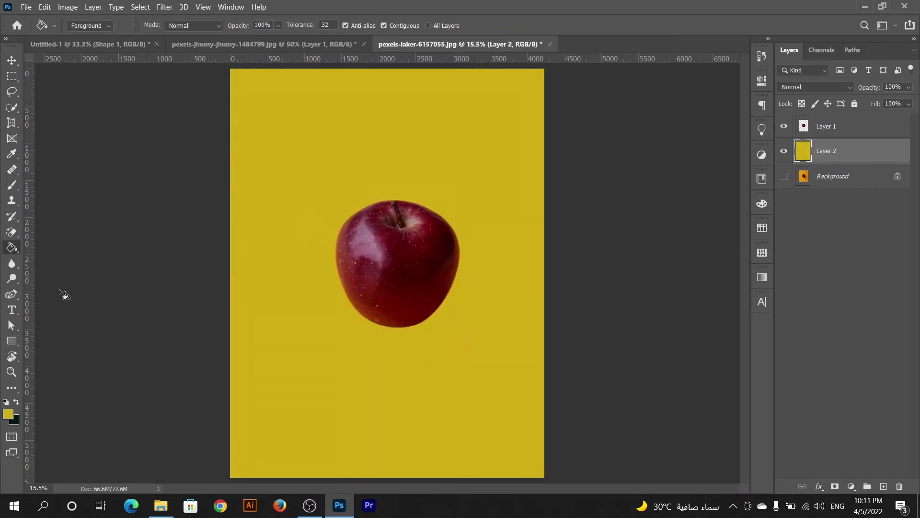
{"action": "left_click", "coordinate": [12, 372]}
{"action": "left_click_drag", "start_coordinate": [396, 246], "coordinate": [450, 179]}
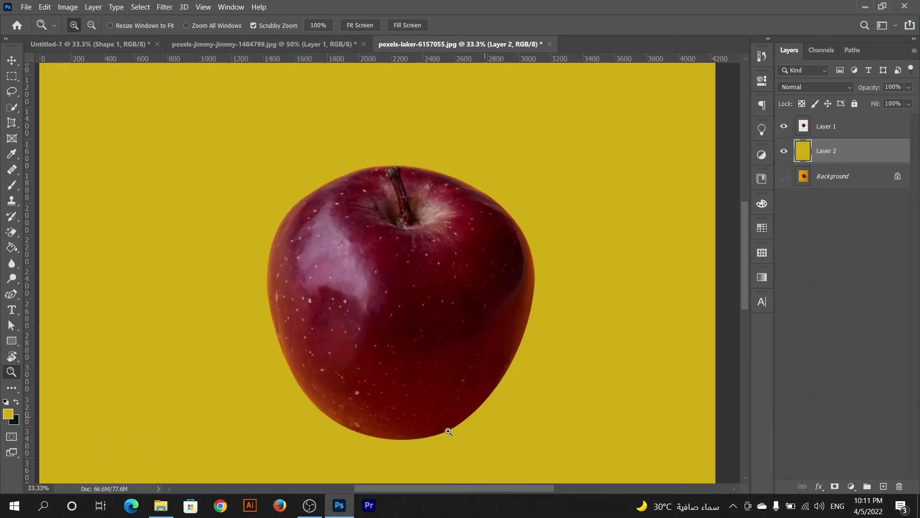
{"action": "left_click", "coordinate": [434, 187], "text": "alt"}
{"action": "left_click", "coordinate": [433, 187], "text": "alt"}
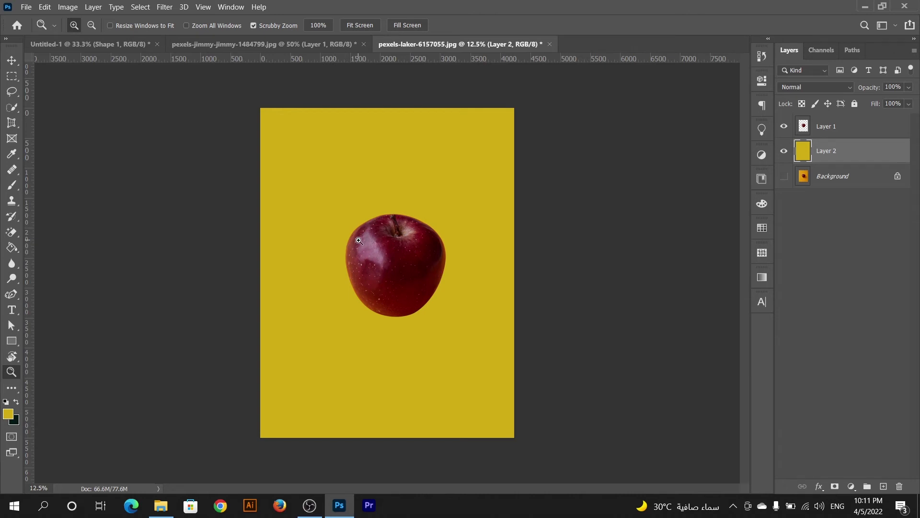
- Drag pexels-emre-zeros-5158029.jpg from File Explorer into Photoshop as a new document
{"action": "left_click", "coordinate": [11, 296]}
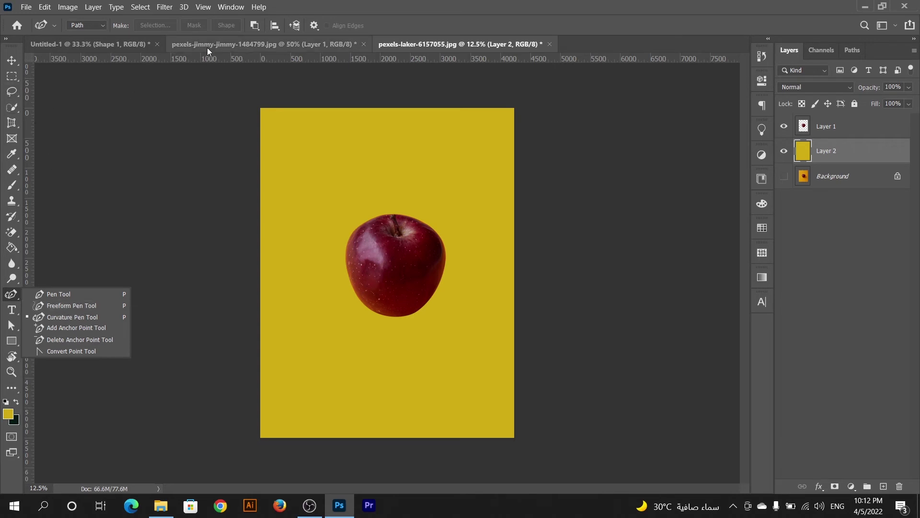
{"action": "left_click", "coordinate": [870, 11]}
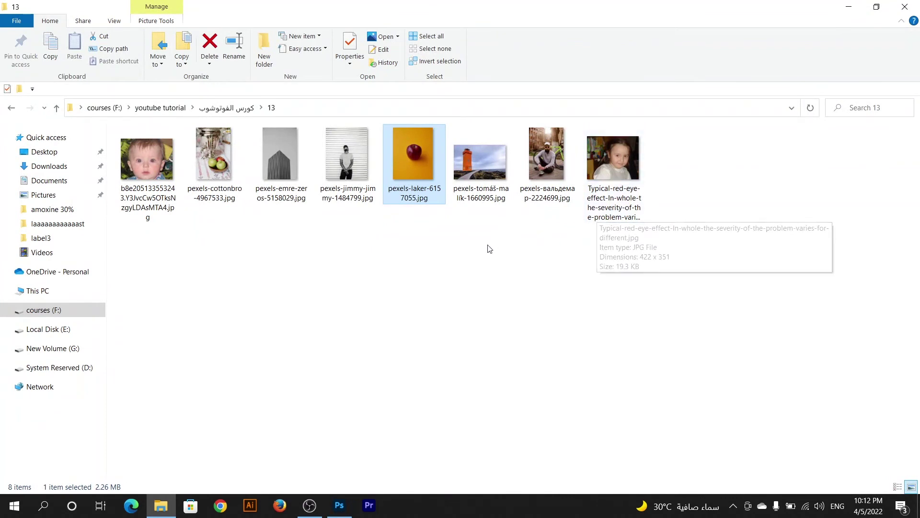
{"action": "left_click", "coordinate": [289, 164]}
{"action": "mouse_move", "coordinate": [281, 174]}
{"action": "left_mouse_down"}
{"action": "mouse_move", "coordinate": [343, 507]}
{"action": "mouse_move", "coordinate": [385, 175]}
{"action": "left_mouse_up"}
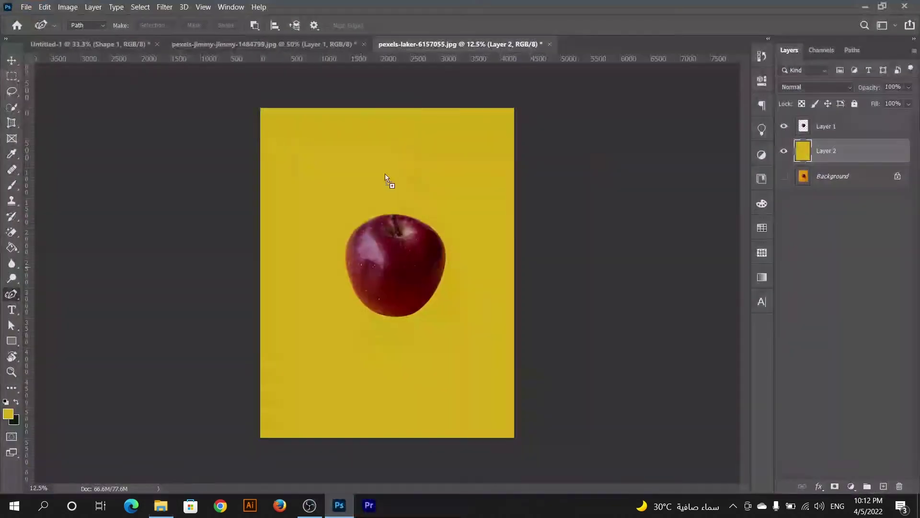
{"action": "left_click_drag", "start_coordinate": [586, 23], "coordinate": [602, 44]}
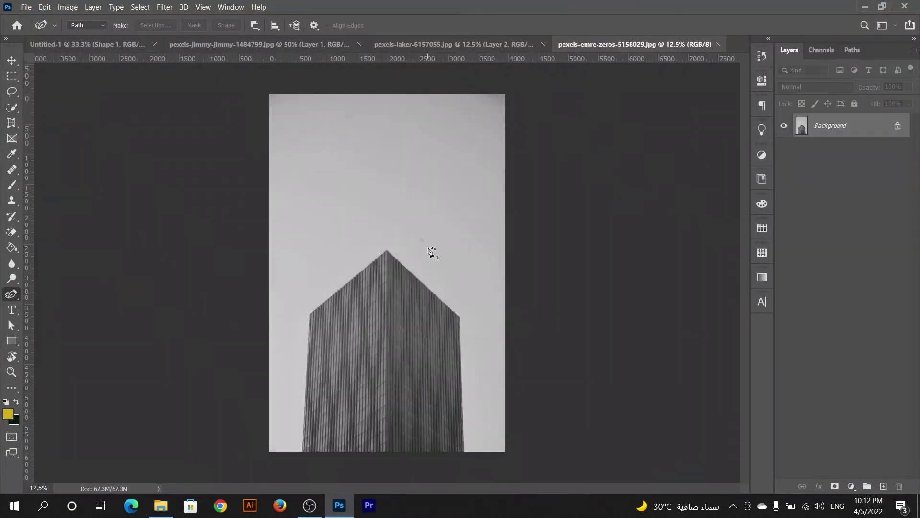
- Trace the building with a closed five-point straight Pen path, then return to the t-shirt photo
{"action": "right_click", "coordinate": [12, 294]}
{"action": "left_click", "coordinate": [58, 294]}
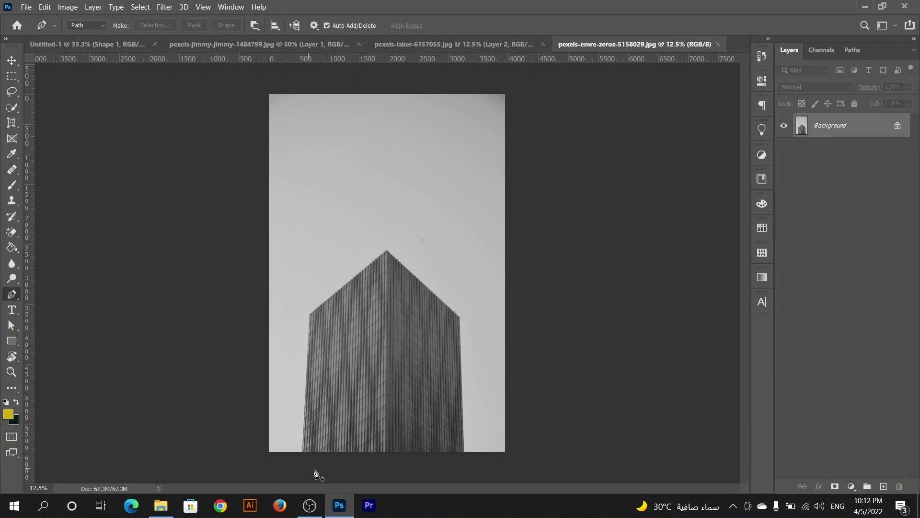
{"action": "left_click", "coordinate": [303, 452]}
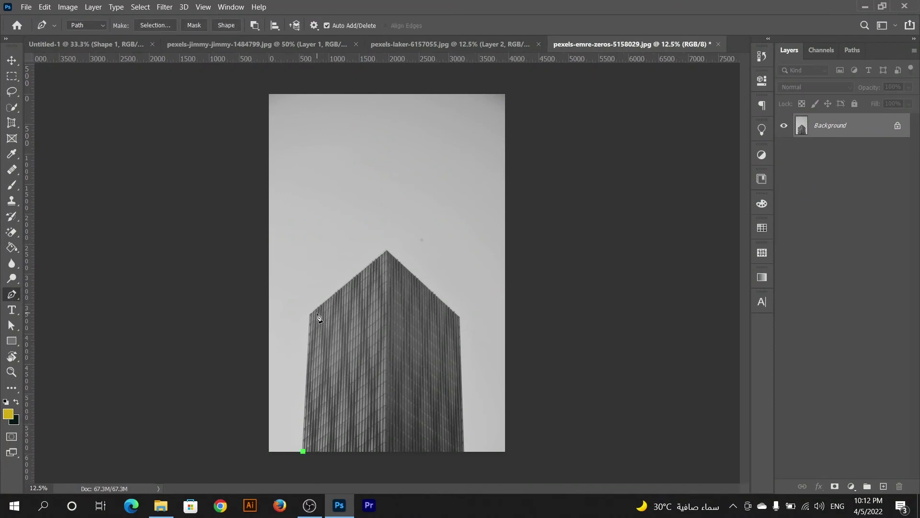
{"action": "left_click", "coordinate": [311, 313]}
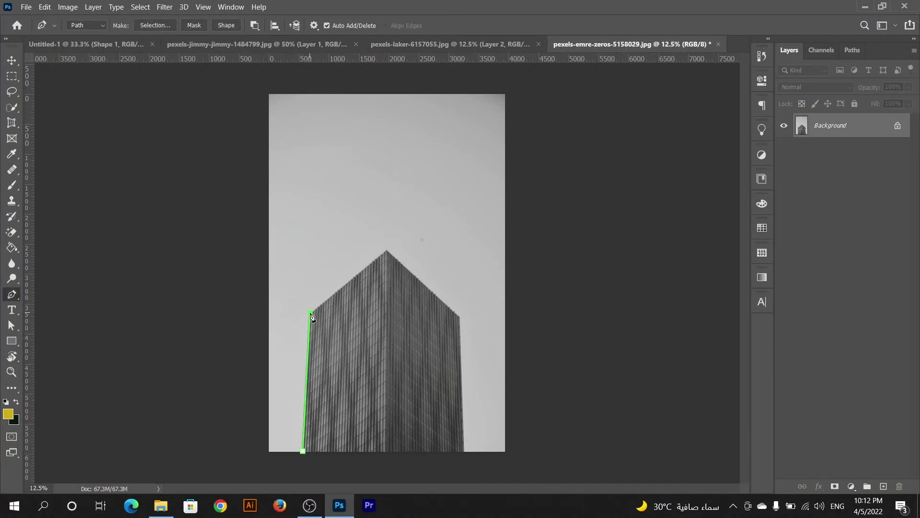
{"action": "left_click", "coordinate": [386, 251]}
{"action": "left_click", "coordinate": [459, 317]}
{"action": "left_click", "coordinate": [463, 453]}
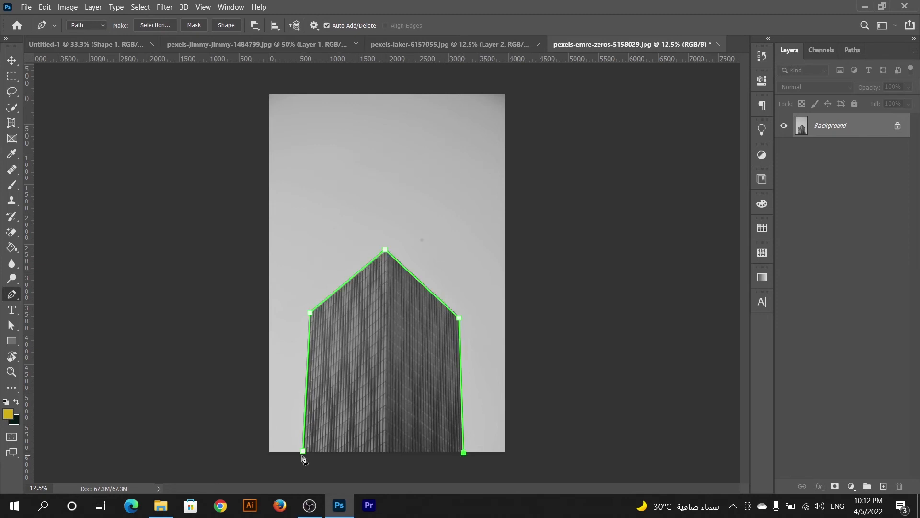
{"action": "left_click", "coordinate": [303, 451]}
{"action": "left_click", "coordinate": [316, 45]}
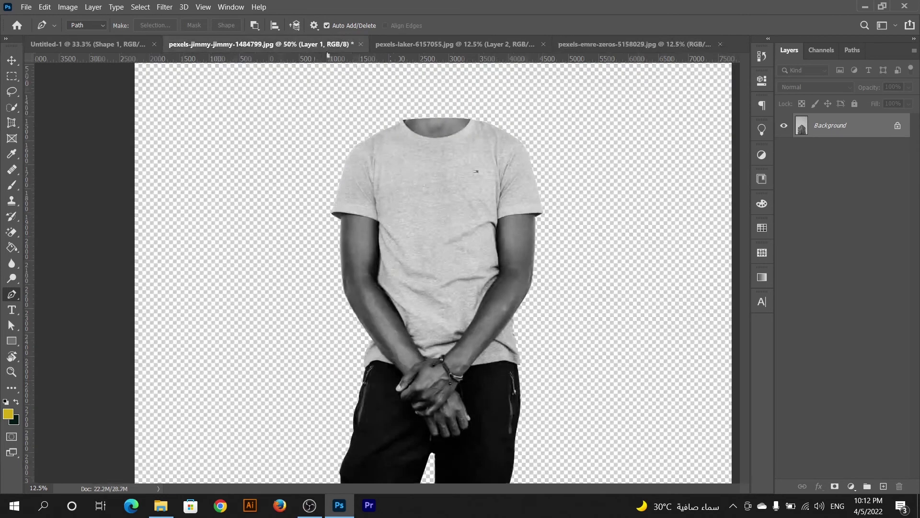
- In the apple photo, hide Layer 1 and Layer 2 and show the Background layer
{"action": "left_click", "coordinate": [450, 45]}
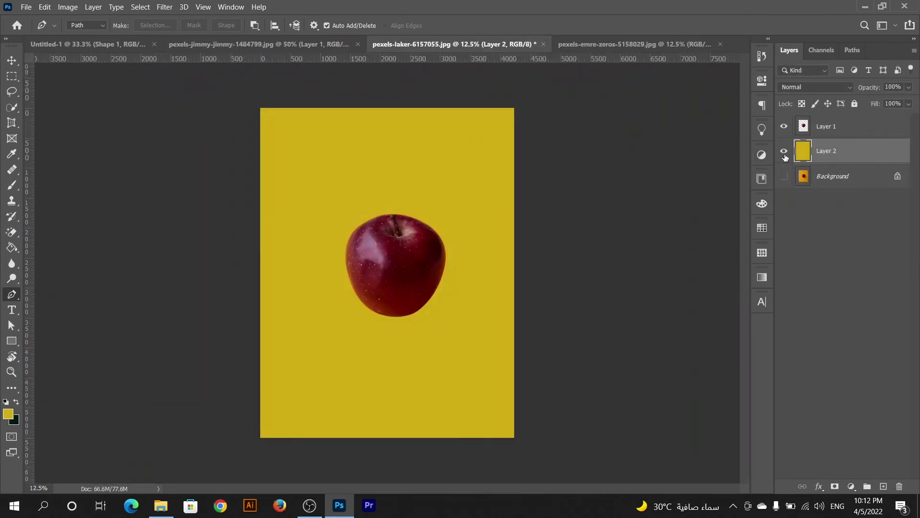
{"action": "left_click", "coordinate": [785, 151]}
{"action": "left_click", "coordinate": [782, 126]}
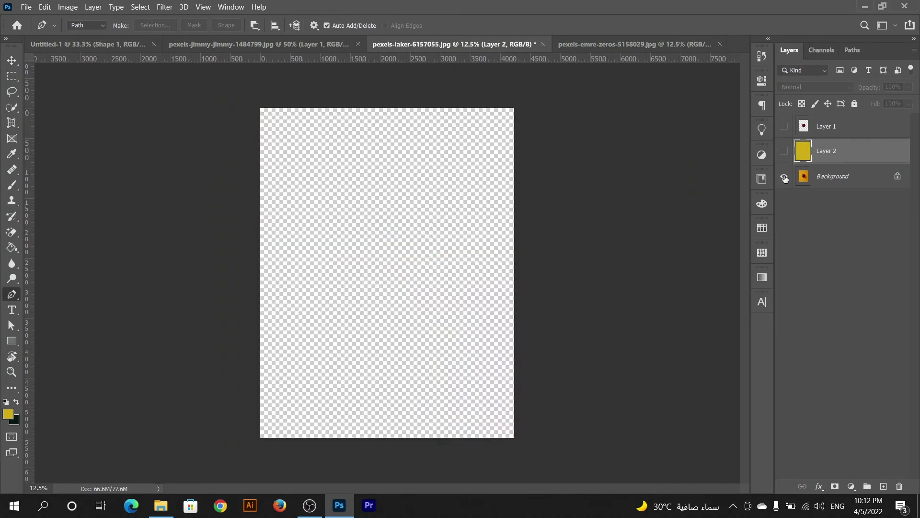
{"action": "left_click", "coordinate": [785, 179]}
- Zoom in on the apple to 33% and select the Freeform Pen Tool
{"action": "key", "text": "z"}
{"action": "left_click", "coordinate": [425, 262]}
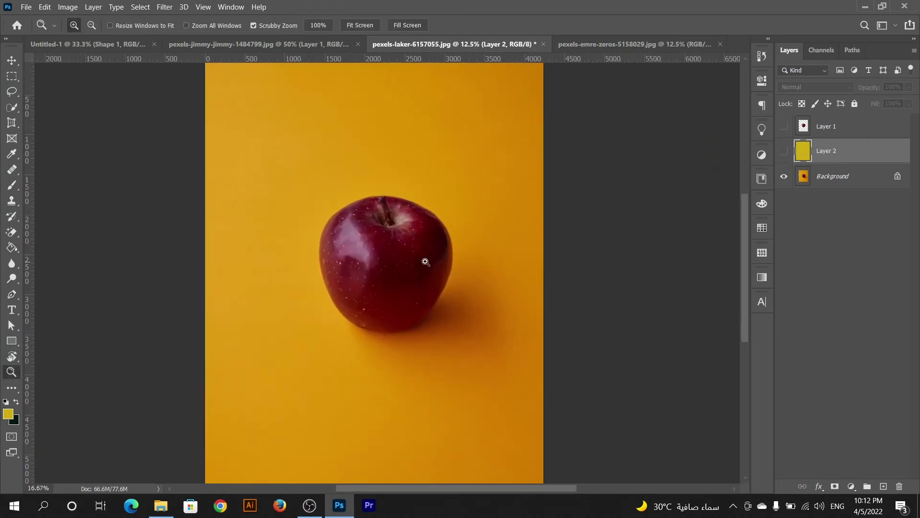
{"action": "left_click", "coordinate": [379, 267]}
{"action": "left_click", "coordinate": [13, 294]}
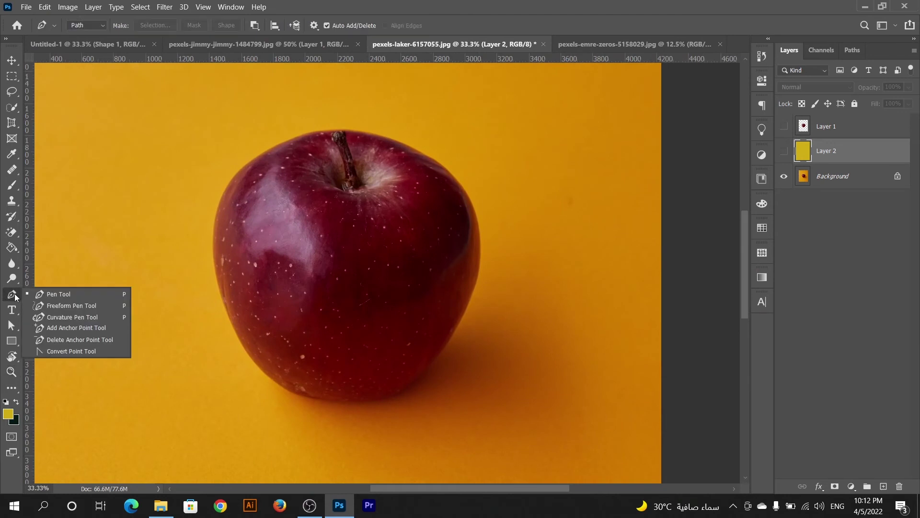
{"action": "left_click", "coordinate": [60, 305]}
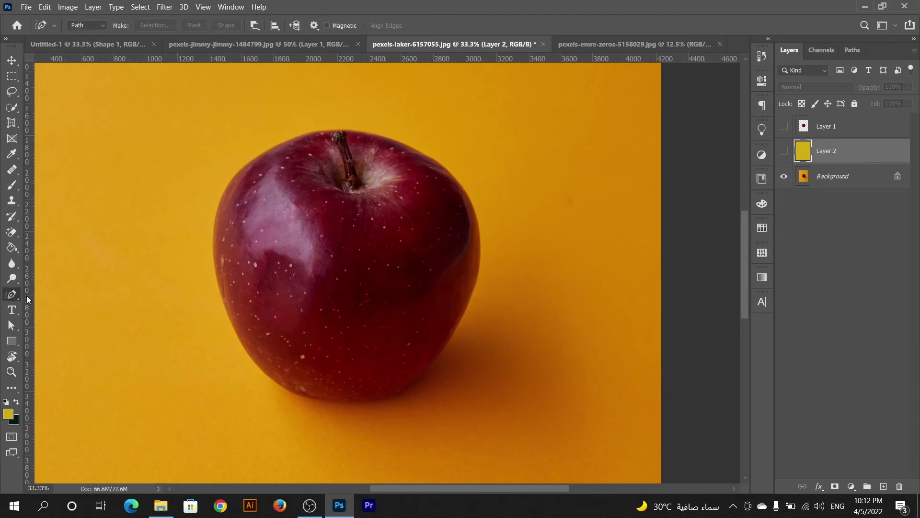
{"action": "right_click", "coordinate": [12, 295]}
- Draw a freehand path around the apple, then pull a left-side anchor inward with the Curvature Pen
{"action": "left_click", "coordinate": [59, 305]}
{"action": "mouse_move", "coordinate": [307, 123]}
{"action": "left_mouse_down"}
{"action": "mouse_move", "coordinate": [223, 178]}
{"action": "mouse_move", "coordinate": [209, 243]}
{"action": "mouse_move", "coordinate": [218, 326]}
{"action": "mouse_move", "coordinate": [269, 391]}
{"action": "mouse_move", "coordinate": [367, 418]}
{"action": "mouse_move", "coordinate": [464, 361]}
{"action": "mouse_move", "coordinate": [497, 267]}
{"action": "mouse_move", "coordinate": [479, 175]}
{"action": "mouse_move", "coordinate": [361, 123]}
{"action": "mouse_move", "coordinate": [306, 124]}
{"action": "left_mouse_up"}
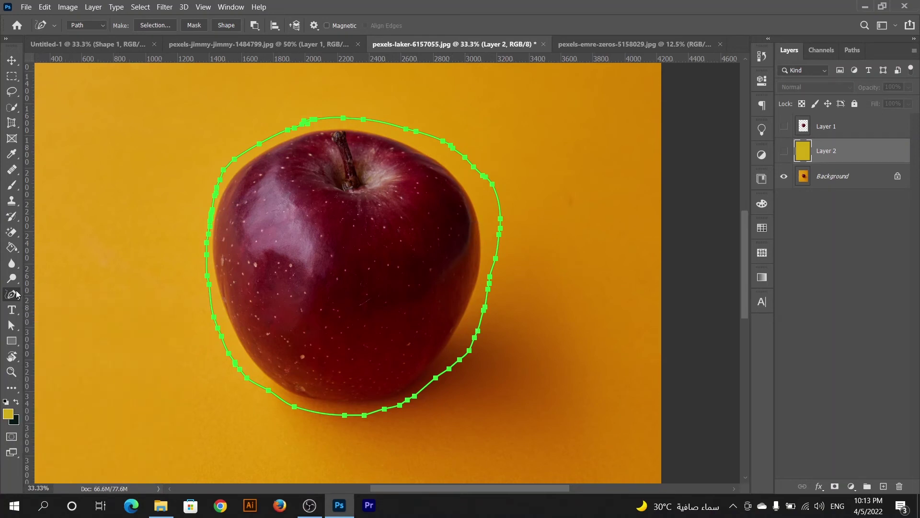
{"action": "right_click", "coordinate": [11, 294]}
{"action": "left_click", "coordinate": [55, 318]}
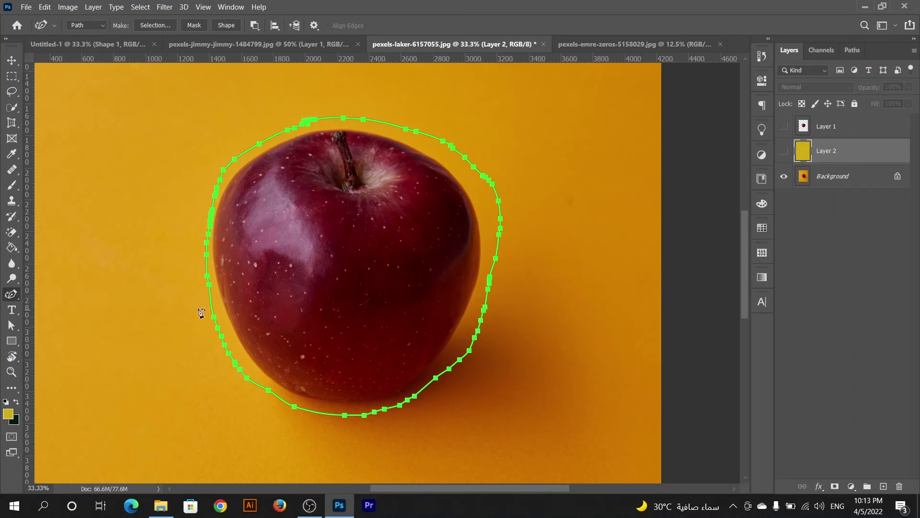
{"action": "left_click", "coordinate": [208, 287]}
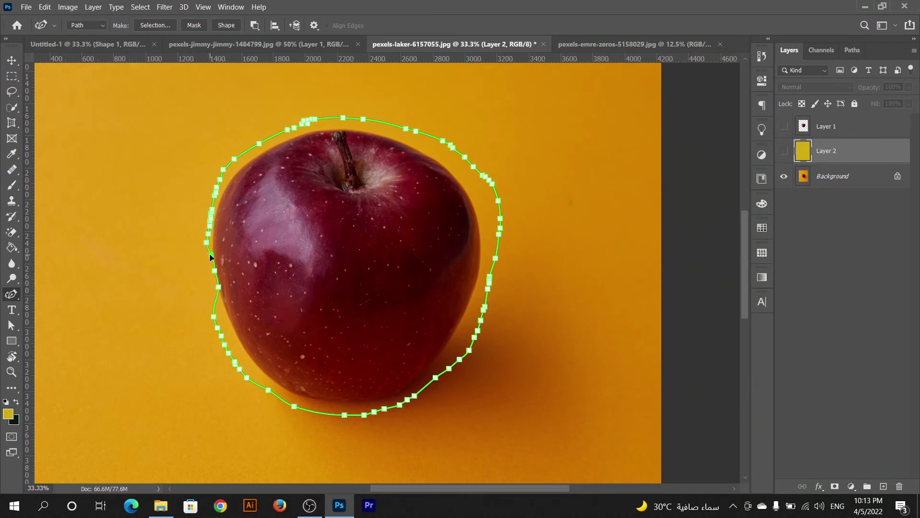
{"action": "left_click_drag", "start_coordinate": [208, 242], "coordinate": [213, 242]}
{"action": "right_click", "coordinate": [16, 295]}
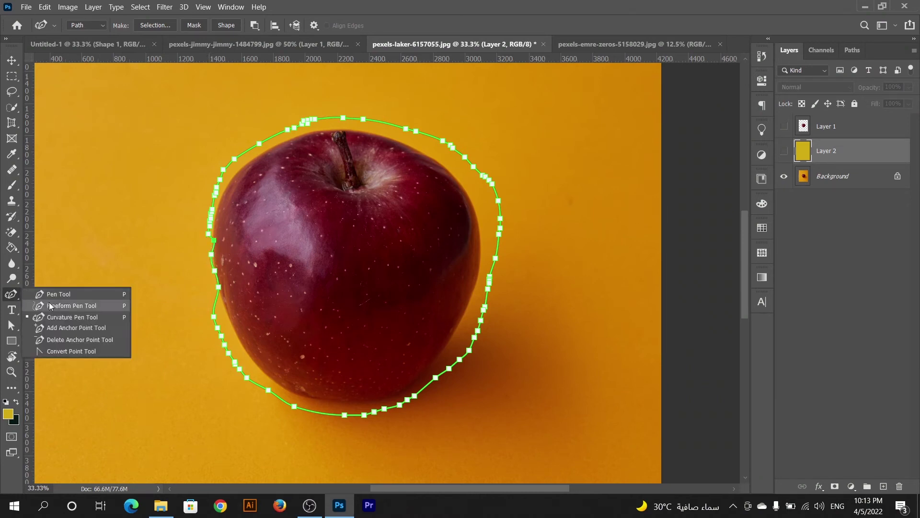
{"action": "left_click", "coordinate": [11, 62]}
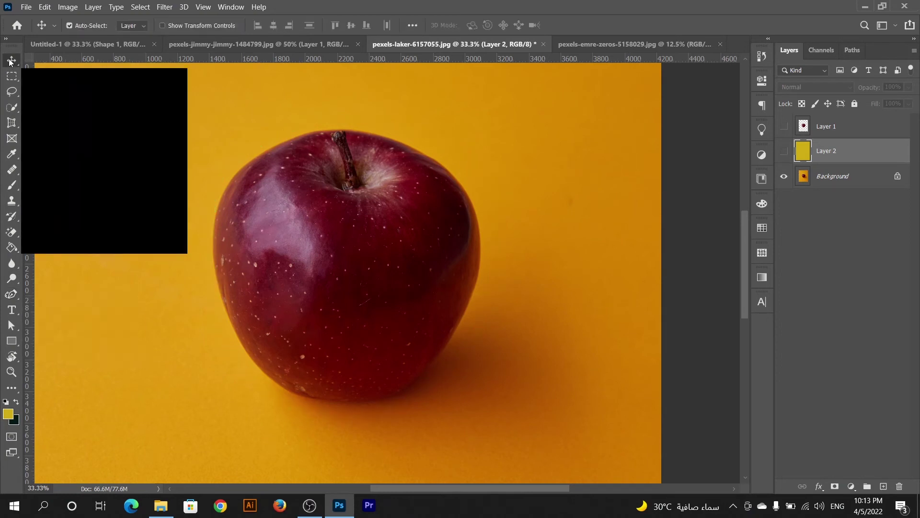
- Draw a curved Pen path down the apple's left edge, undoing and redoing the lowest anchor
{"action": "left_click", "coordinate": [15, 294]}
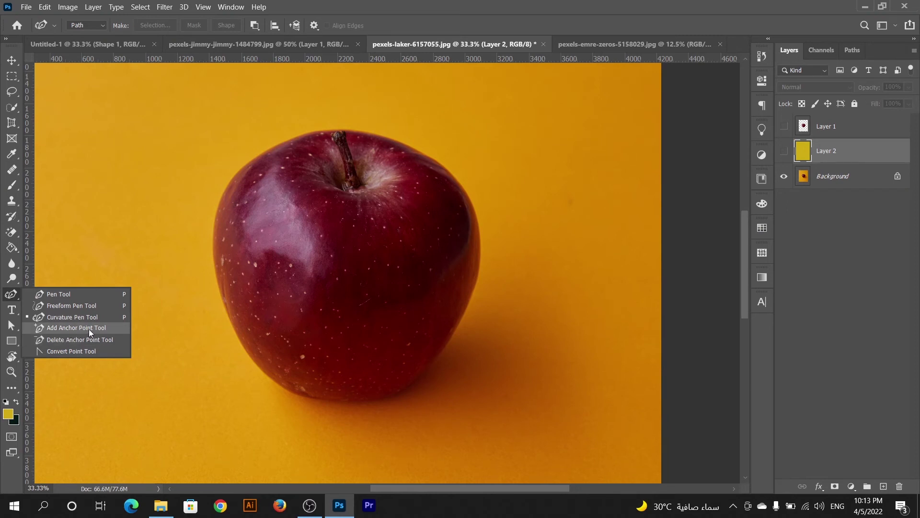
{"action": "left_click", "coordinate": [59, 294]}
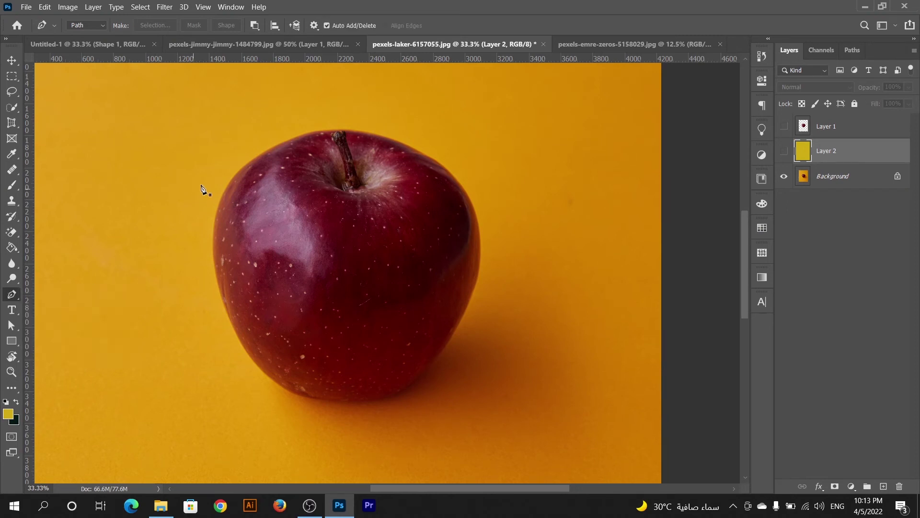
{"action": "left_click", "coordinate": [246, 162]}
{"action": "left_click_drag", "start_coordinate": [212, 241], "coordinate": [220, 287]}
{"action": "mouse_move", "coordinate": [239, 341]}
{"action": "left_mouse_down"}
{"action": "mouse_move", "coordinate": [259, 372]}
{"action": "mouse_move", "coordinate": [334, 394]}
{"action": "left_mouse_up"}
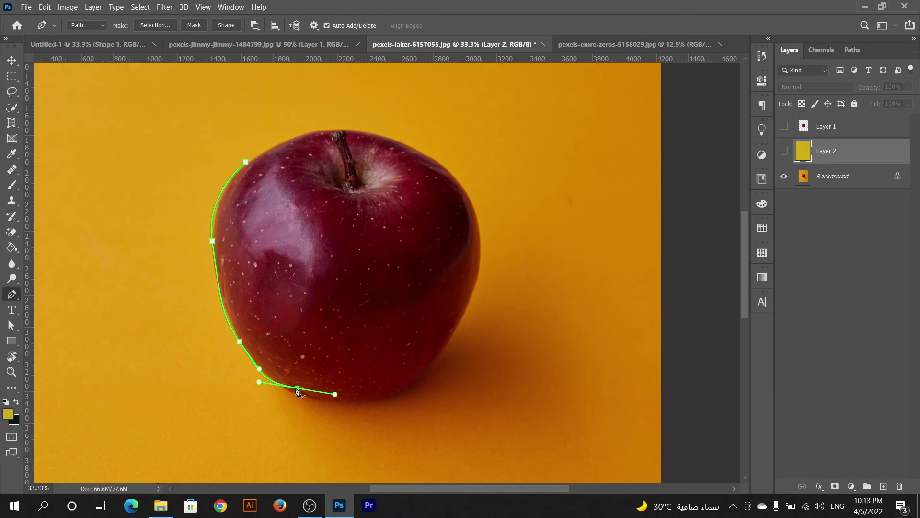
{"action": "key", "text": "ctrl+z"}
{"action": "left_click_drag", "start_coordinate": [240, 343], "coordinate": [259, 369]}
- Delete the lower anchors of the left-edge path, keeping only the top one
{"action": "right_click", "coordinate": [12, 295]}
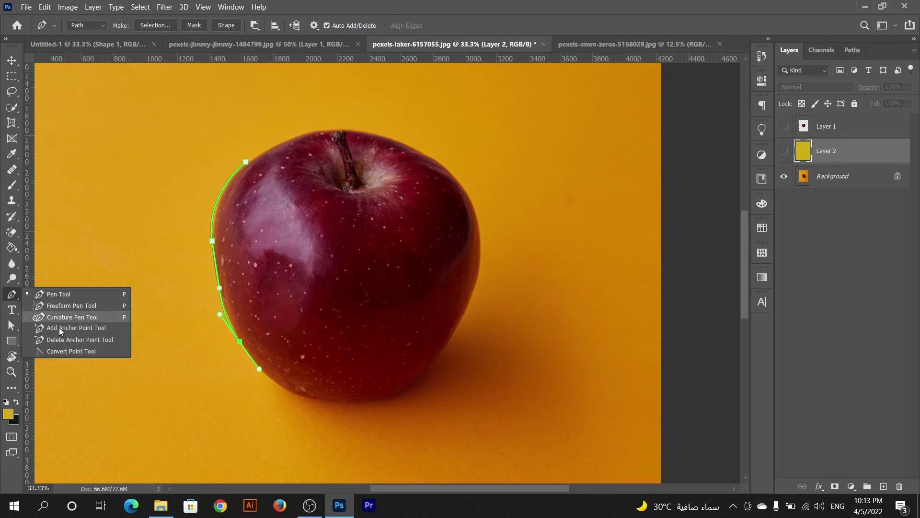
{"action": "left_click", "coordinate": [67, 339]}
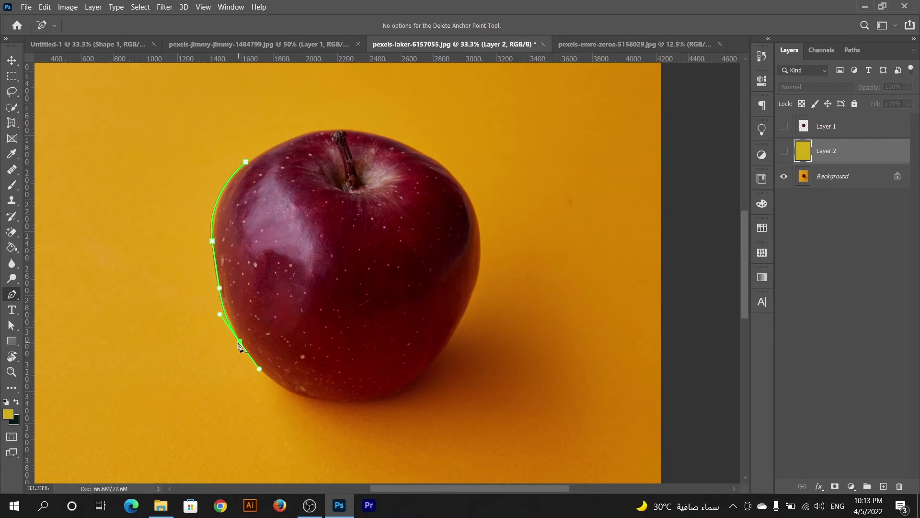
{"action": "left_click", "coordinate": [240, 341]}
{"action": "left_click", "coordinate": [213, 241]}
- Continue the path from its top anchor with a smooth point hugging the apple's lower-left
{"action": "right_click", "coordinate": [13, 292]}
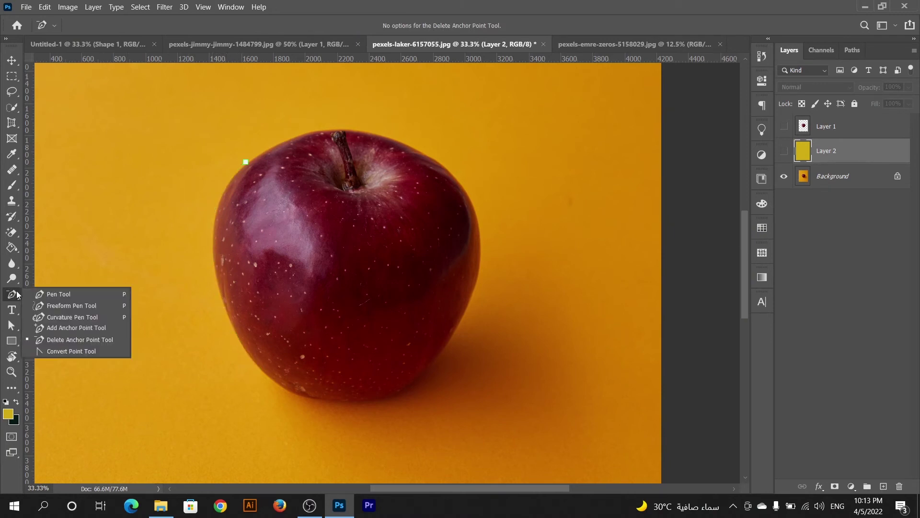
{"action": "left_click", "coordinate": [68, 292]}
{"action": "left_click", "coordinate": [246, 163]}
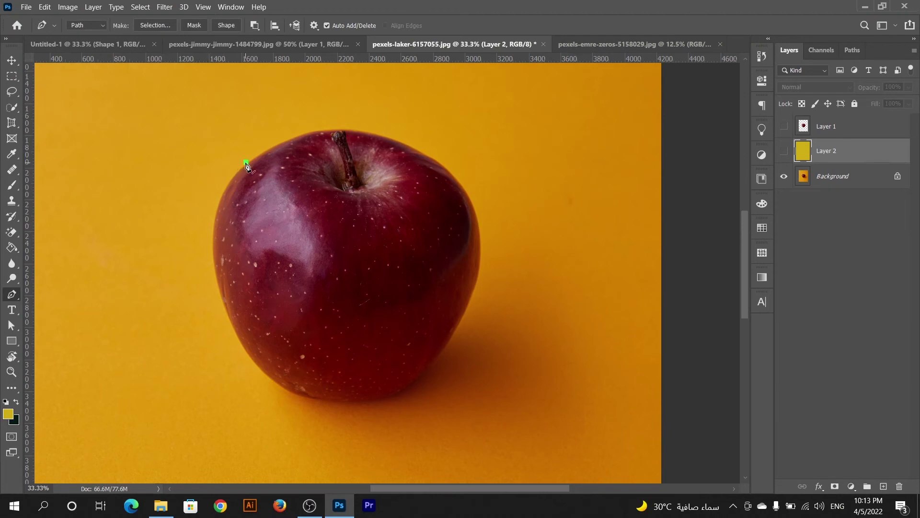
{"action": "mouse_move", "coordinate": [219, 287]}
{"action": "left_mouse_down"}
{"action": "mouse_move", "coordinate": [244, 370]}
{"action": "mouse_move", "coordinate": [299, 373]}
{"action": "left_mouse_up"}
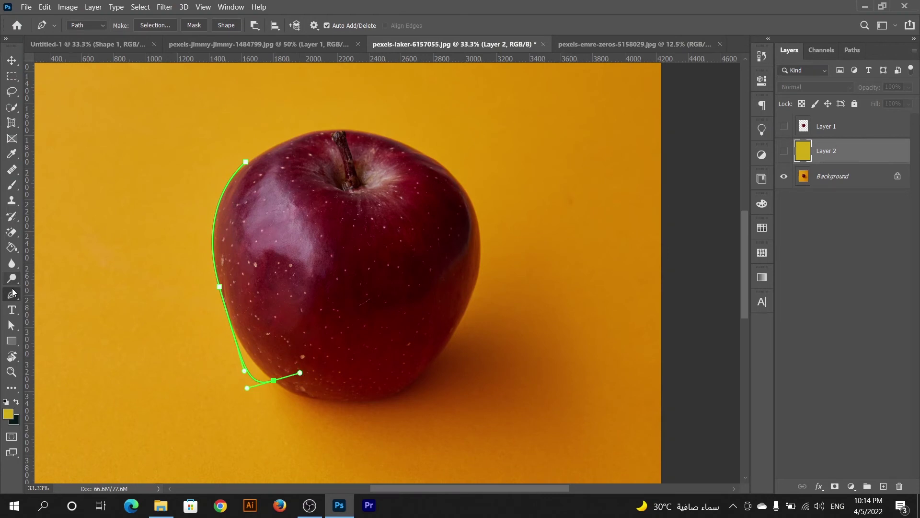
- Add anchor points near the apple's bottom-left and drag them onto the fruit's edge
{"action": "right_click", "coordinate": [13, 294]}
{"action": "left_click", "coordinate": [72, 327]}
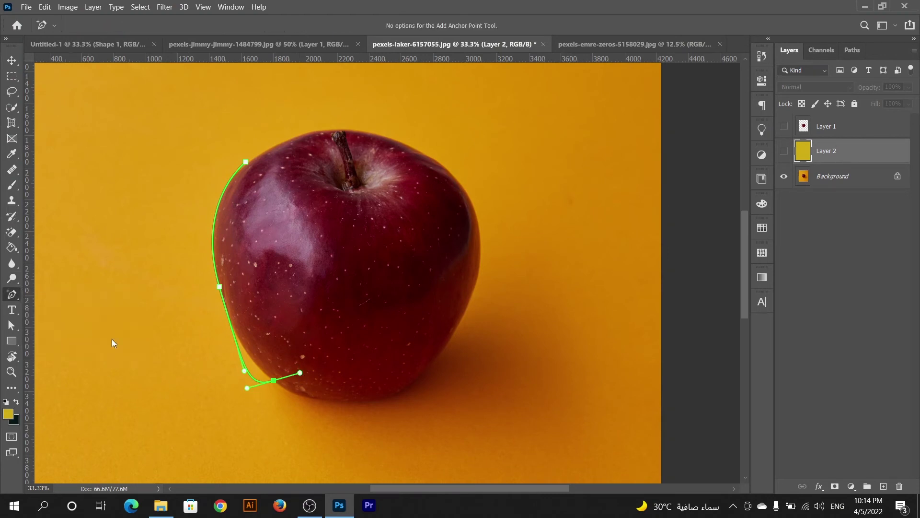
{"action": "left_click", "coordinate": [252, 377]}
{"action": "left_click_drag", "start_coordinate": [254, 365], "coordinate": [260, 378]}
{"action": "left_click_drag", "start_coordinate": [251, 378], "coordinate": [253, 362]}
{"action": "right_click", "coordinate": [12, 300]}
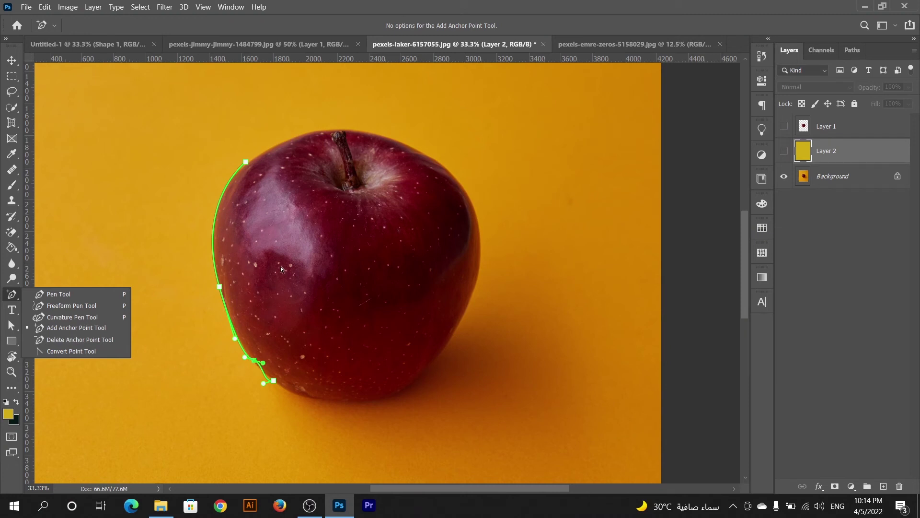
{"action": "left_click", "coordinate": [16, 62]}
{"action": "left_click_drag", "start_coordinate": [307, 218], "coordinate": [338, 277]}
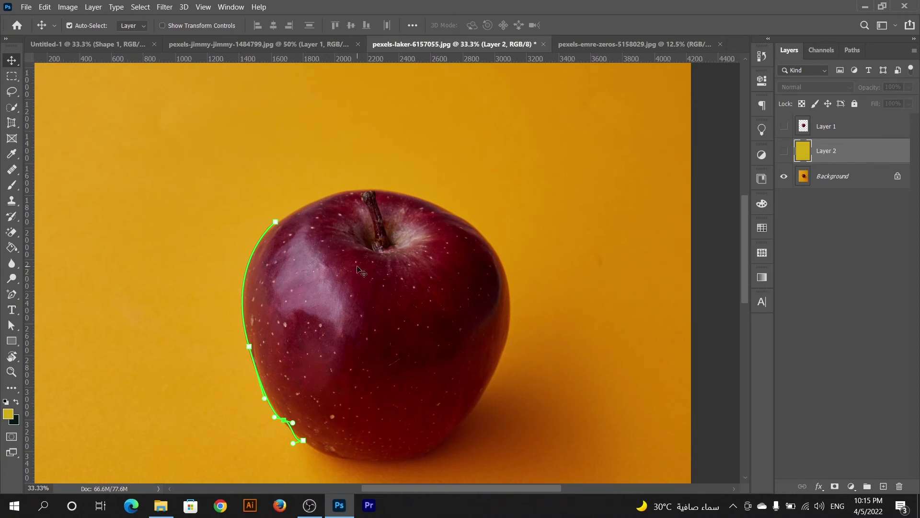
- Select the Content-Aware Move Tool from the healing tools flyout
{"action": "right_click", "coordinate": [12, 170]}
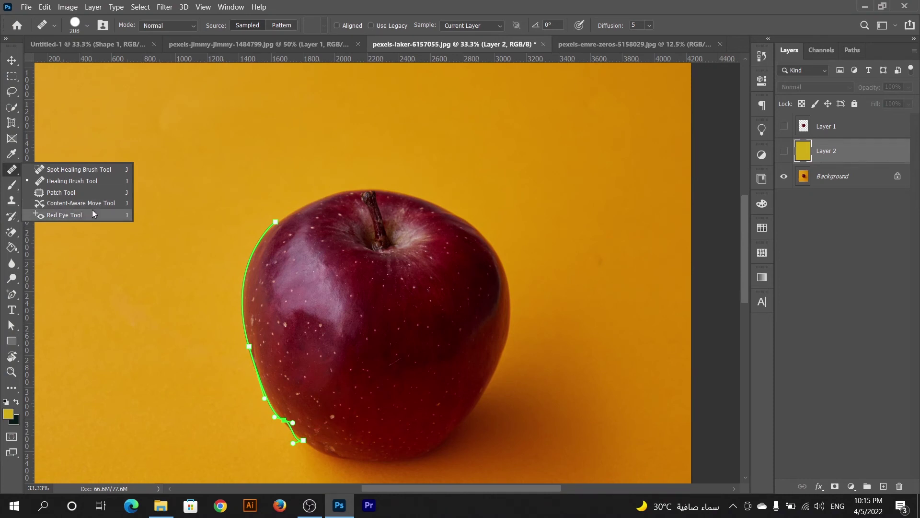
{"action": "left_click", "coordinate": [69, 205]}
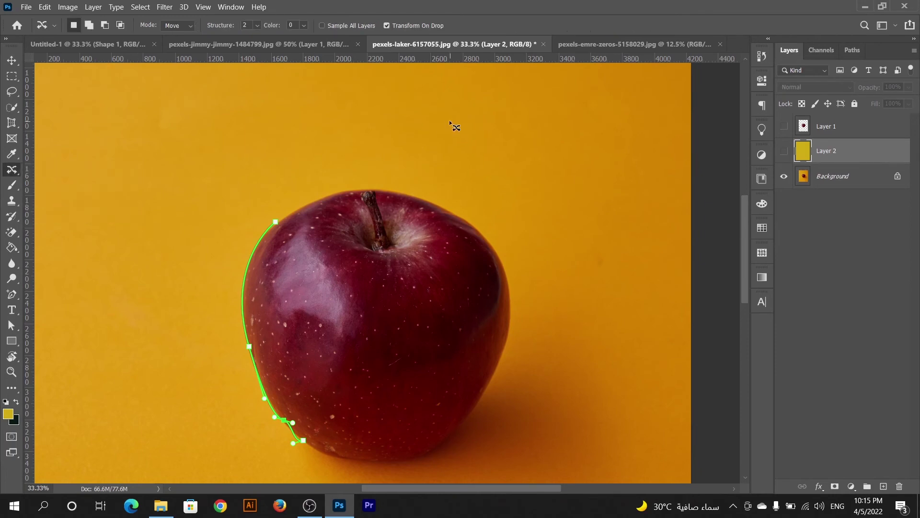
- Close the edited apple document without saving and reopen pexels-laker-6157055.jpg fresh
{"action": "left_click", "coordinate": [867, 9]}
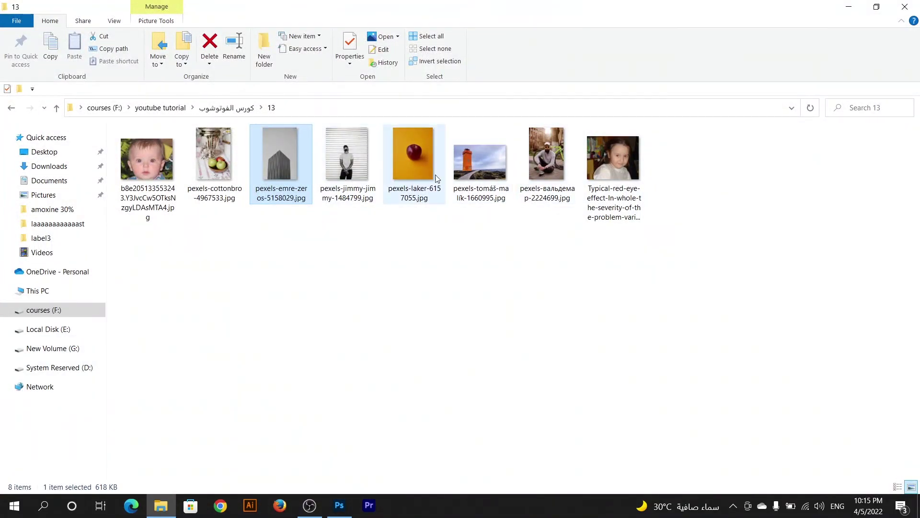
{"action": "left_click", "coordinate": [421, 173]}
{"action": "left_click_drag", "start_coordinate": [421, 172], "coordinate": [367, 357]}
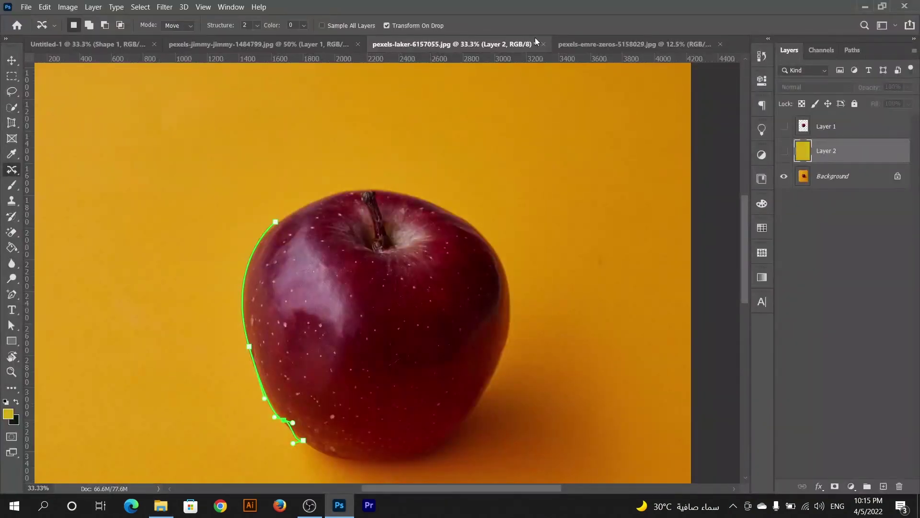
{"action": "left_click", "coordinate": [544, 45]}
{"action": "left_click", "coordinate": [478, 198]}
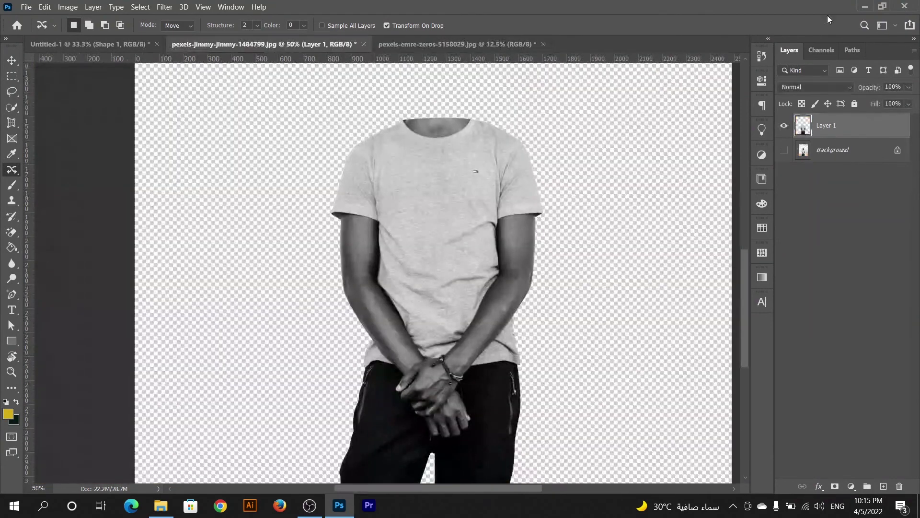
{"action": "left_click", "coordinate": [865, 8]}
{"action": "mouse_move", "coordinate": [411, 167]}
{"action": "left_mouse_down"}
{"action": "mouse_move", "coordinate": [342, 512]}
{"action": "mouse_move", "coordinate": [578, 42]}
{"action": "left_mouse_up"}
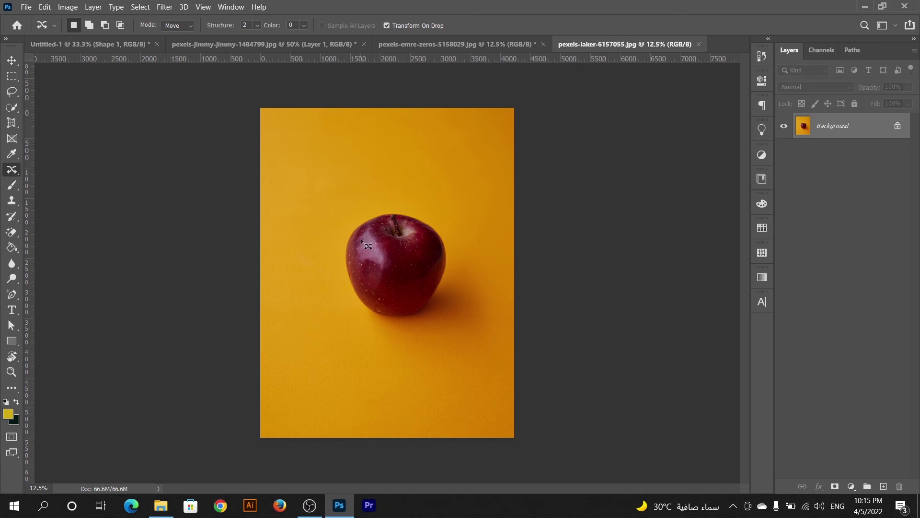
- Lasso the apple with Content-Aware Move, shift it to the lower left, commit and deselect
{"action": "right_click", "coordinate": [9, 170]}
{"action": "left_click", "coordinate": [54, 206]}
{"action": "left_click_drag", "start_coordinate": [336, 269], "coordinate": [384, 320]}
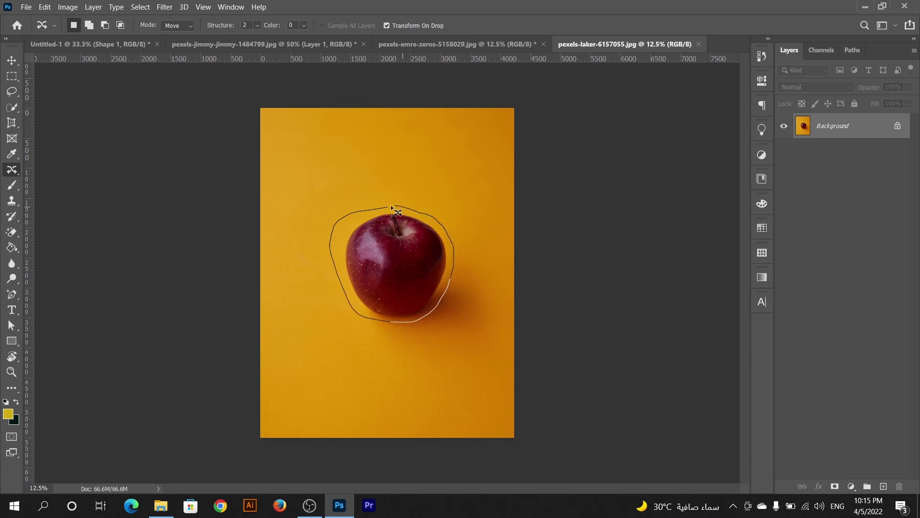
{"action": "left_click_drag", "start_coordinate": [390, 205], "coordinate": [317, 342]}
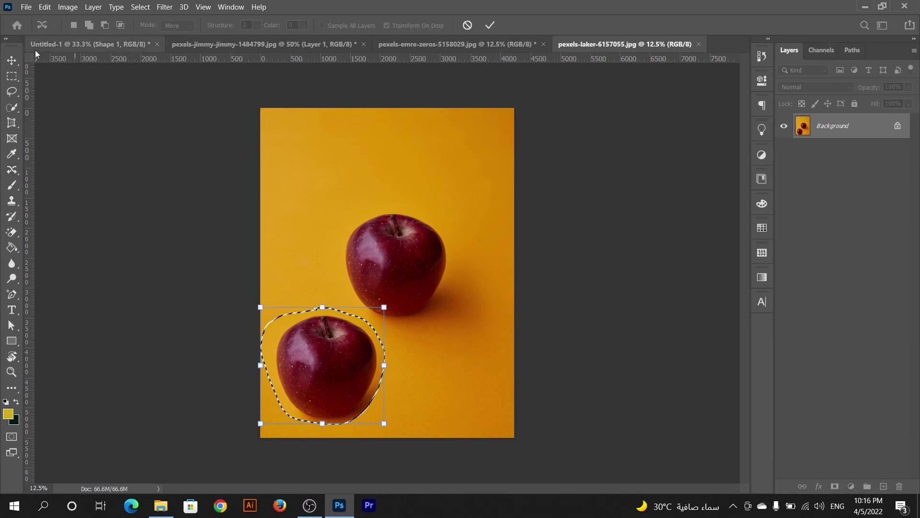
{"action": "left_click", "coordinate": [12, 60]}
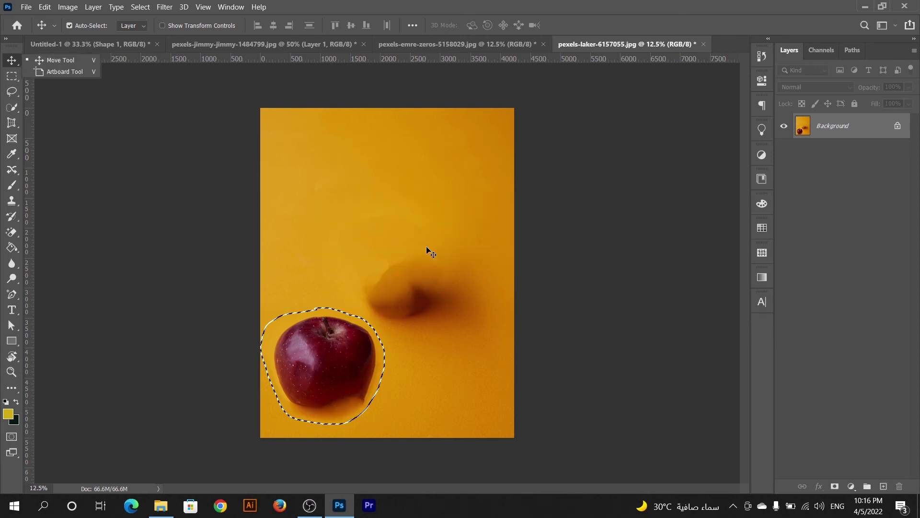
{"action": "key", "text": "ctrl"}
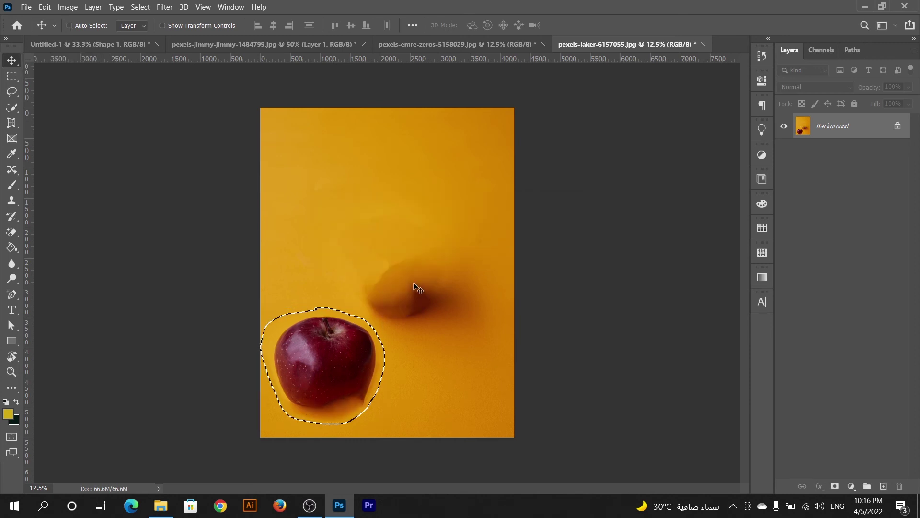
{"action": "key", "text": "ctrl+d"}
- Switch to File Explorer and select the girl's red-eye photo
{"action": "left_click", "coordinate": [19, 169]}
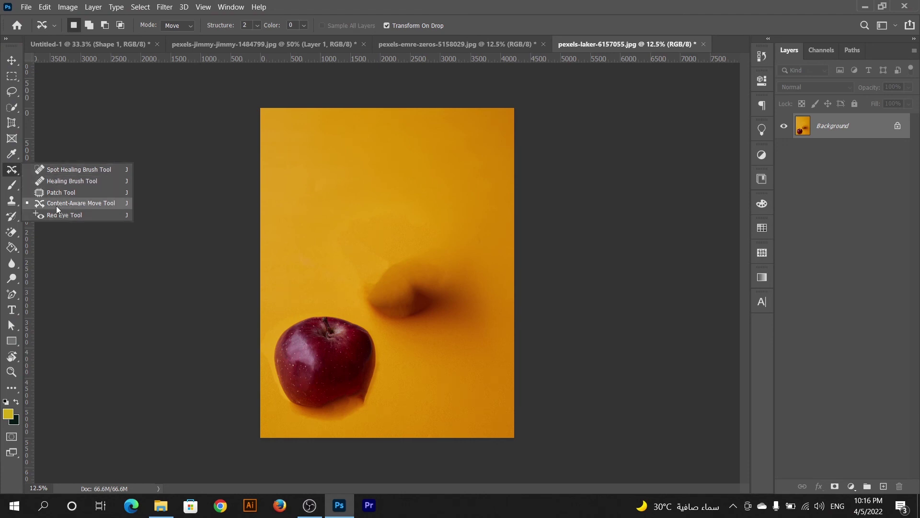
{"action": "key", "text": "v"}
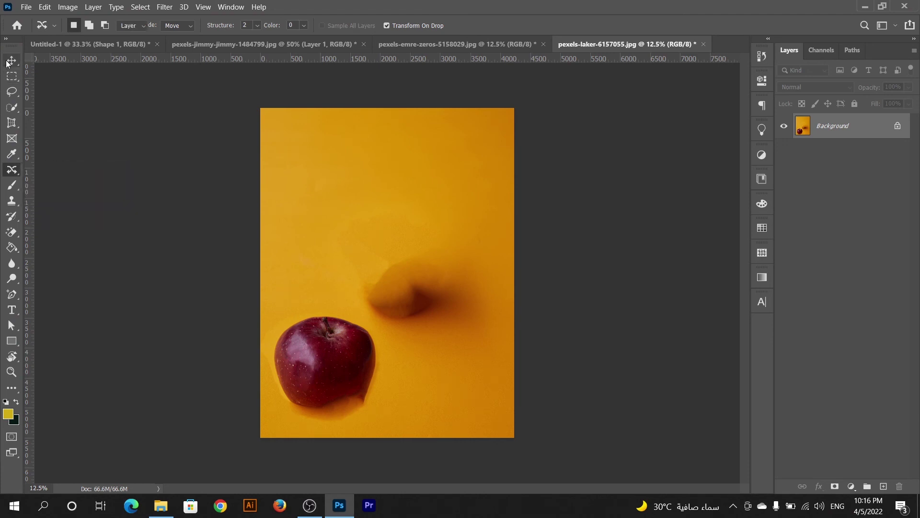
{"action": "left_click", "coordinate": [12, 172]}
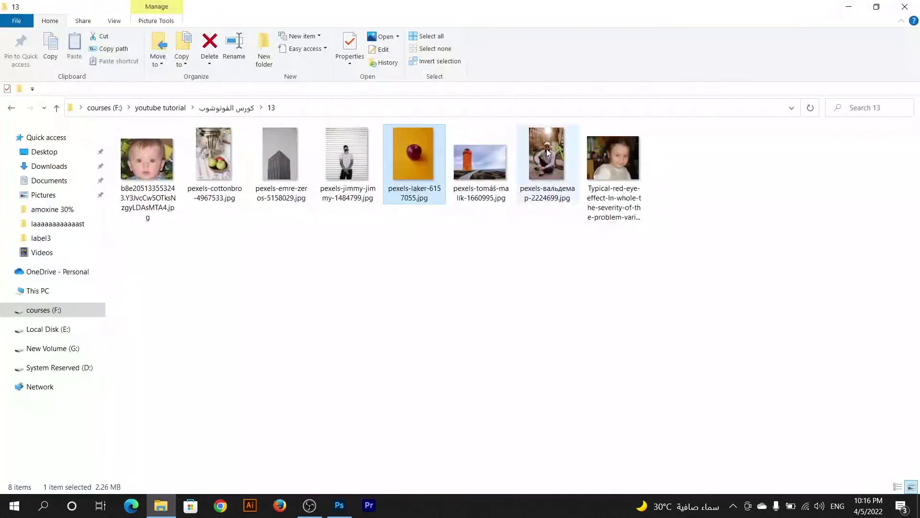
{"action": "key", "text": "alt+Tab"}
{"action": "left_click", "coordinate": [614, 169]}
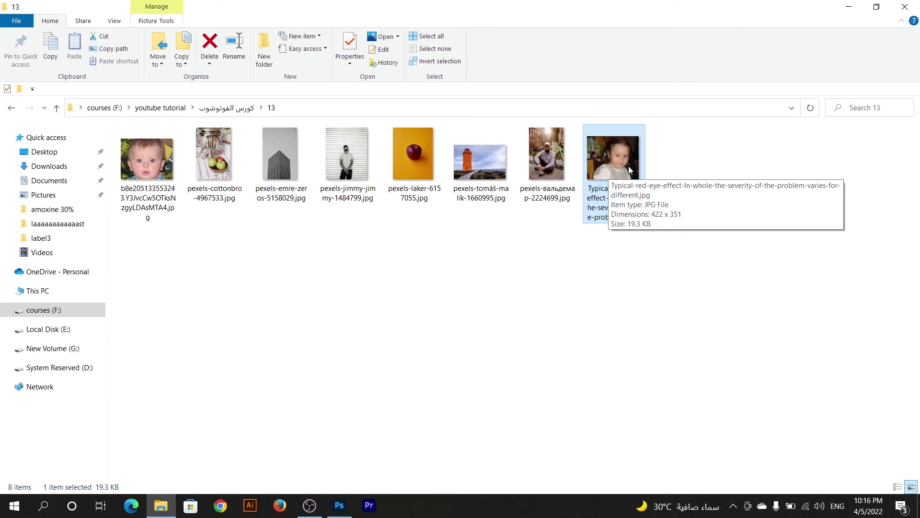
- Open the girl's red-eye photo as a new document and zoom in on her eyes
{"action": "left_click_drag", "start_coordinate": [629, 166], "coordinate": [424, 317]}
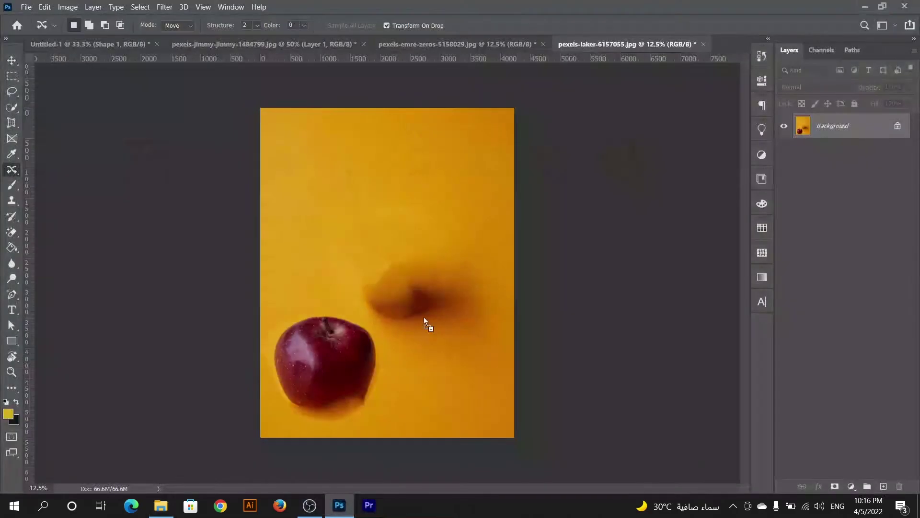
{"action": "left_click_drag", "start_coordinate": [424, 317], "coordinate": [724, 43]}
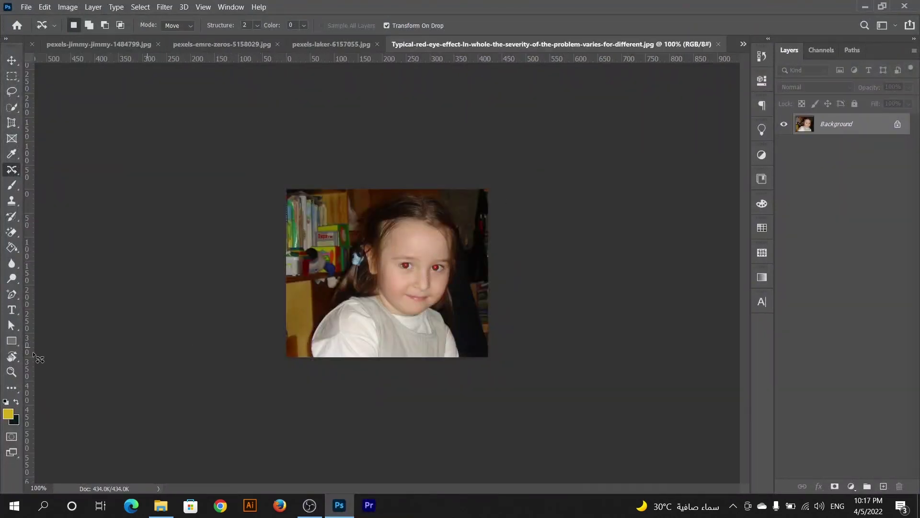
{"action": "left_click", "coordinate": [12, 371]}
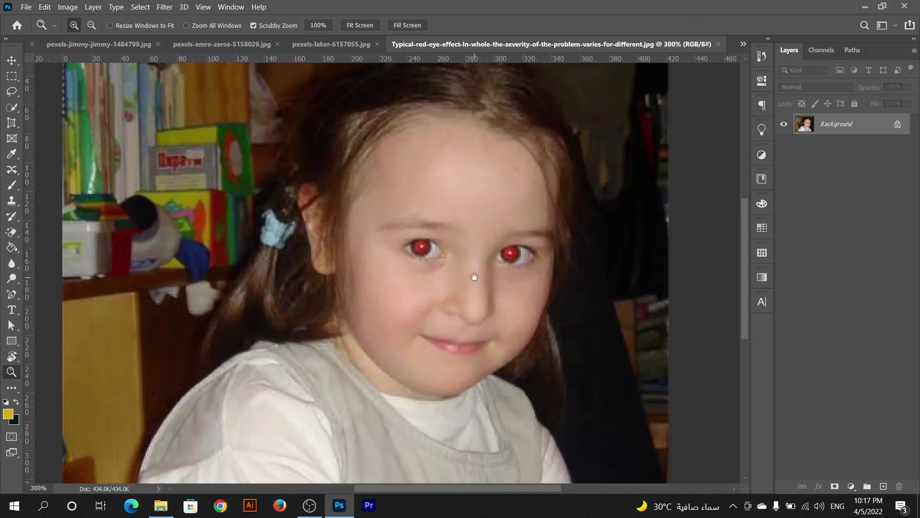
{"action": "left_click", "coordinate": [460, 269]}
- Darken both of the girl's red pupils with the Red Eye Tool
{"action": "right_click", "coordinate": [9, 170]}
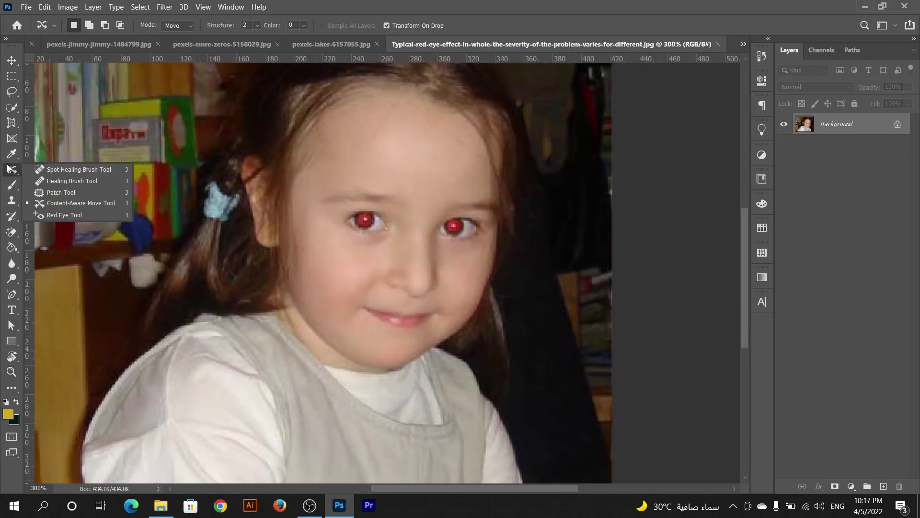
{"action": "left_click", "coordinate": [58, 218]}
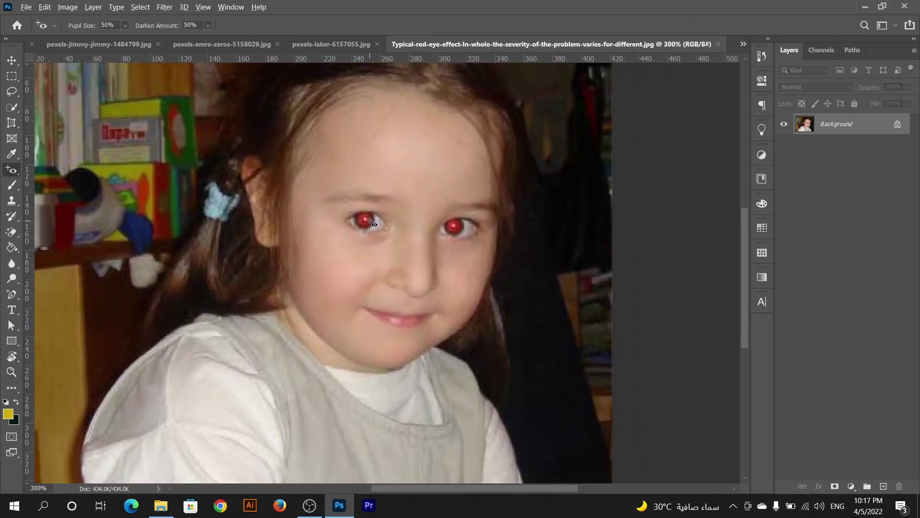
{"action": "left_click", "coordinate": [366, 221]}
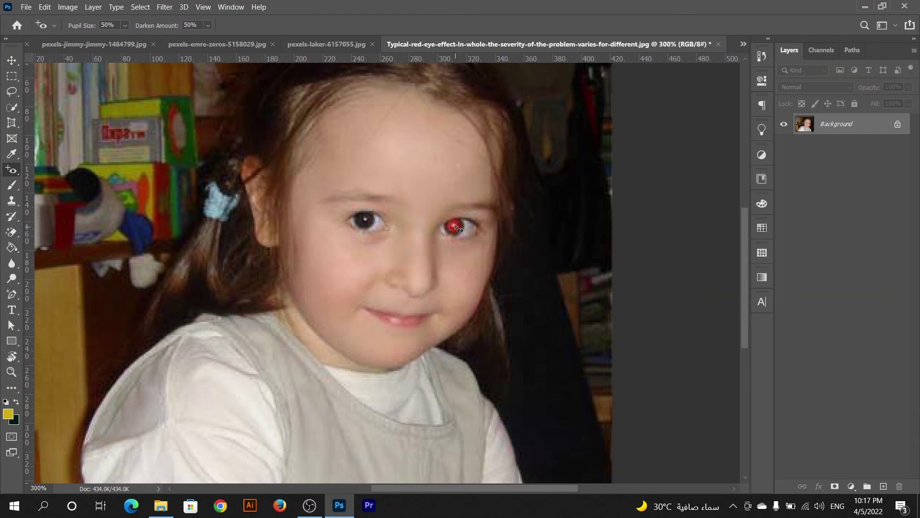
{"action": "left_click", "coordinate": [455, 227]}
- Close the girl's photo without saving the changes
{"action": "scroll", "coordinate": [380, 268], "scroll_direction": "up", "scroll_amount": 2}
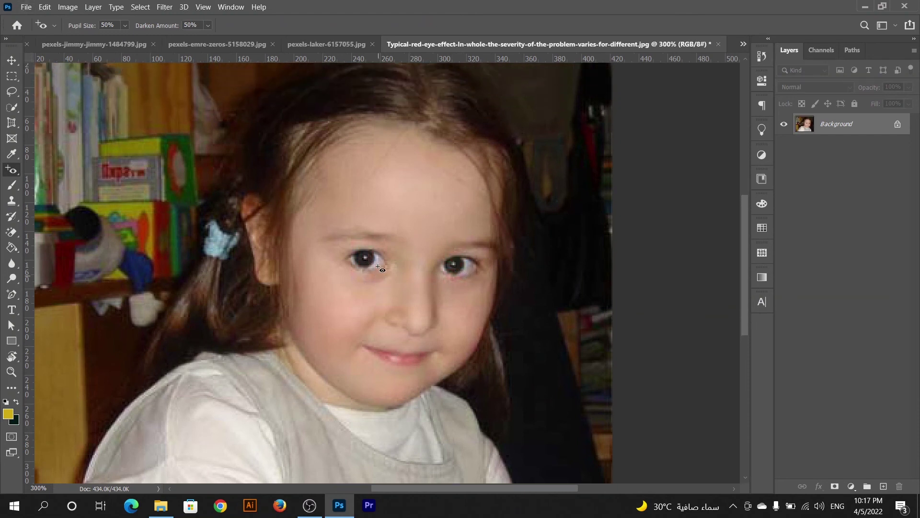
{"action": "left_click", "coordinate": [718, 44]}
{"action": "left_click", "coordinate": [495, 198]}
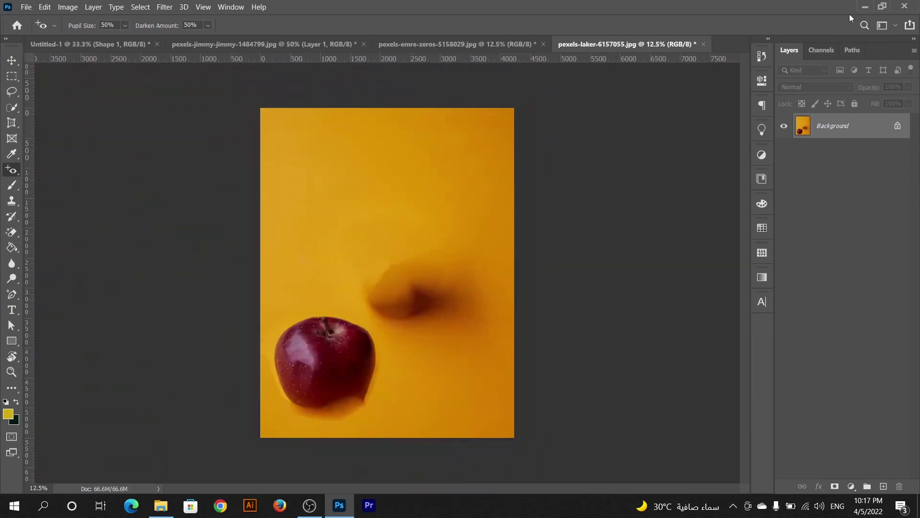
- Open the baby's b8e2051 JPG photo and zoom to 300% on the eyes
{"action": "left_click", "coordinate": [865, 7]}
{"action": "left_click_drag", "start_coordinate": [146, 167], "coordinate": [342, 503]}
{"action": "left_click_drag", "start_coordinate": [343, 502], "coordinate": [726, 44]}
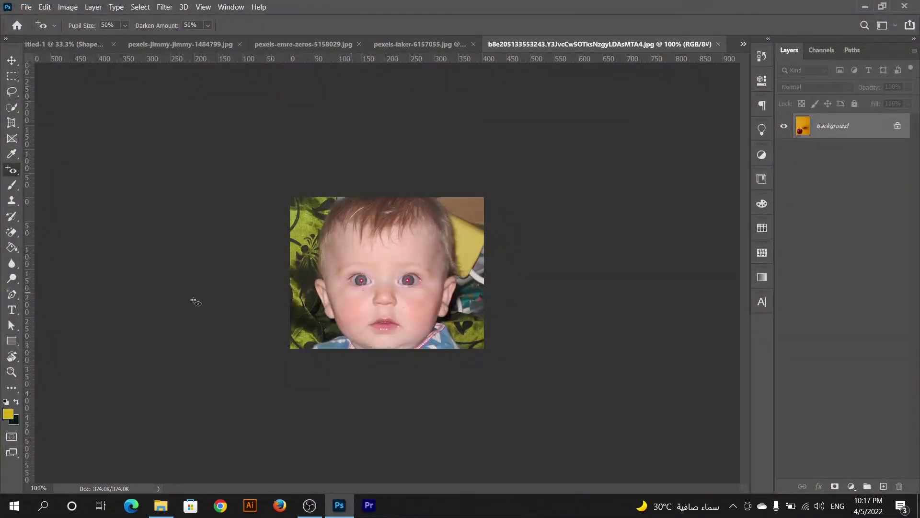
{"action": "left_click", "coordinate": [12, 372]}
{"action": "left_click", "coordinate": [355, 283]}
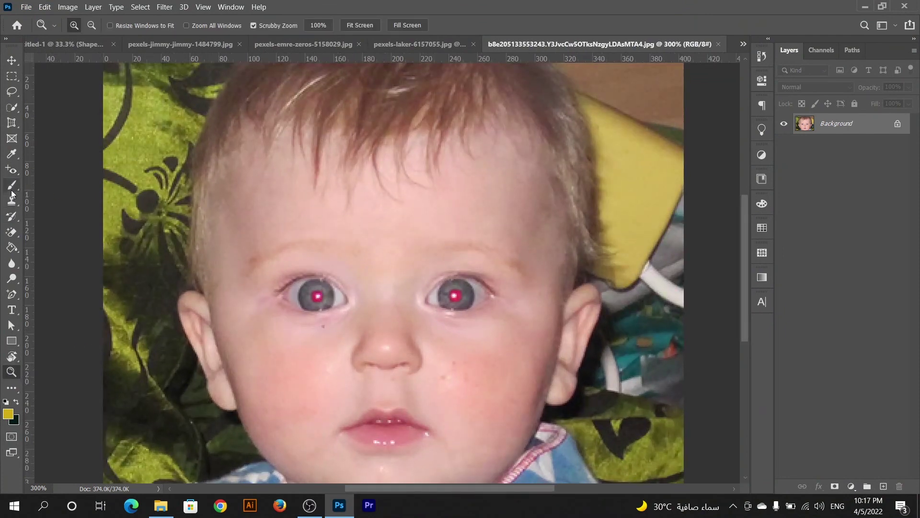
- Neutralise the baby's left and right red pupils with the Red Eye Tool
{"action": "left_click", "coordinate": [11, 170]}
{"action": "left_click", "coordinate": [60, 216]}
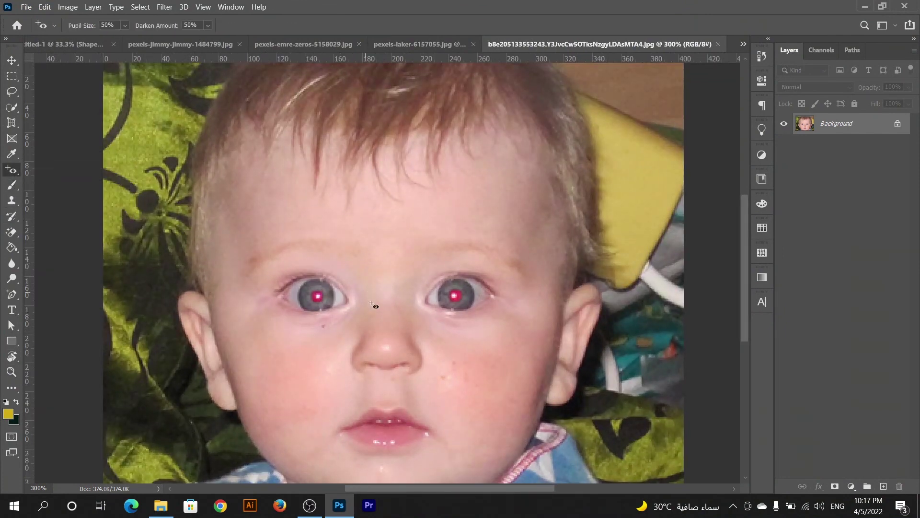
{"action": "left_click", "coordinate": [318, 296]}
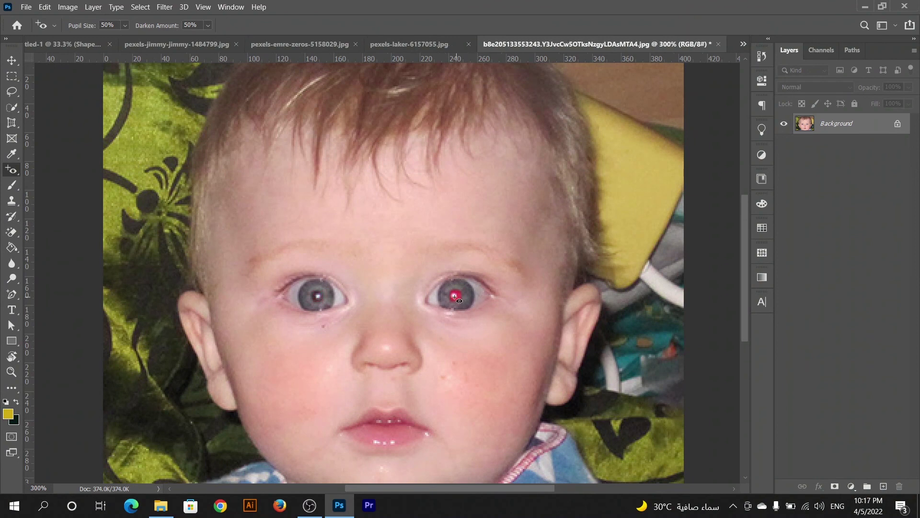
{"action": "left_click", "coordinate": [454, 296]}
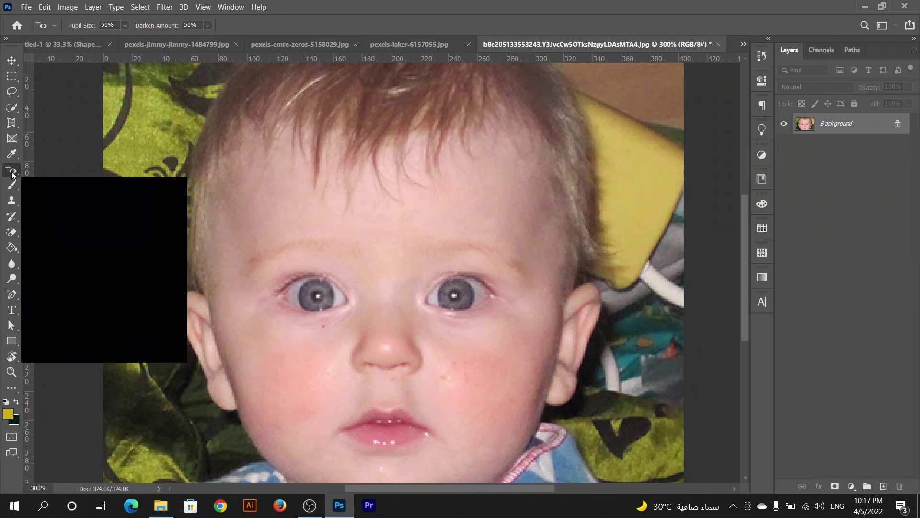
{"action": "right_click", "coordinate": [12, 171]}
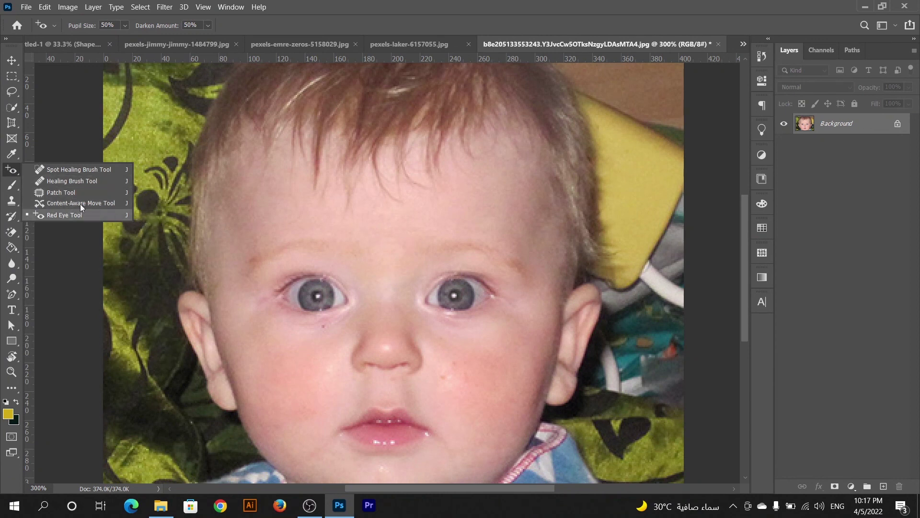
{"action": "left_click", "coordinate": [15, 171]}
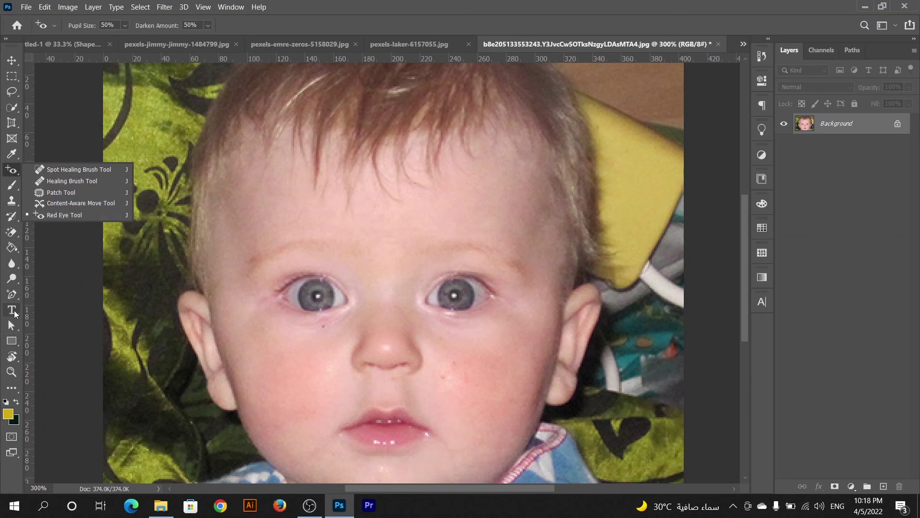
{"action": "key", "text": "Escape"}
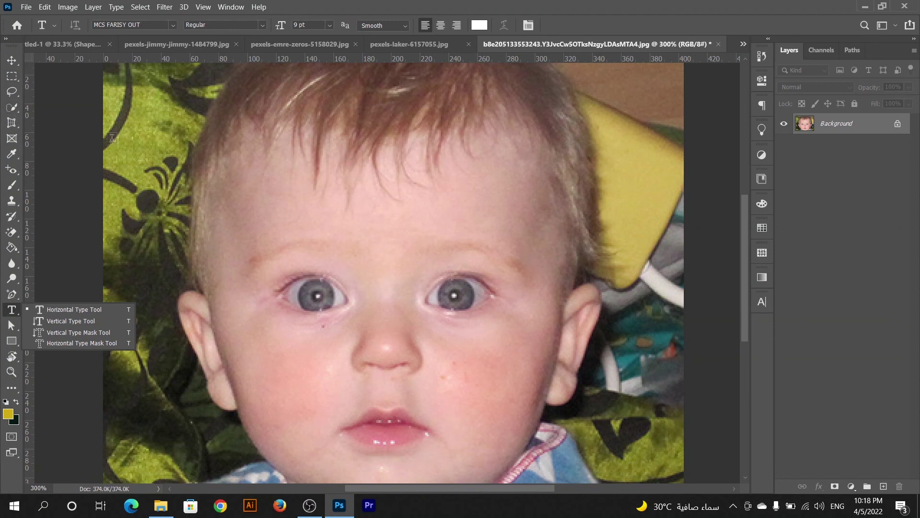
{"action": "key", "text": "v"}
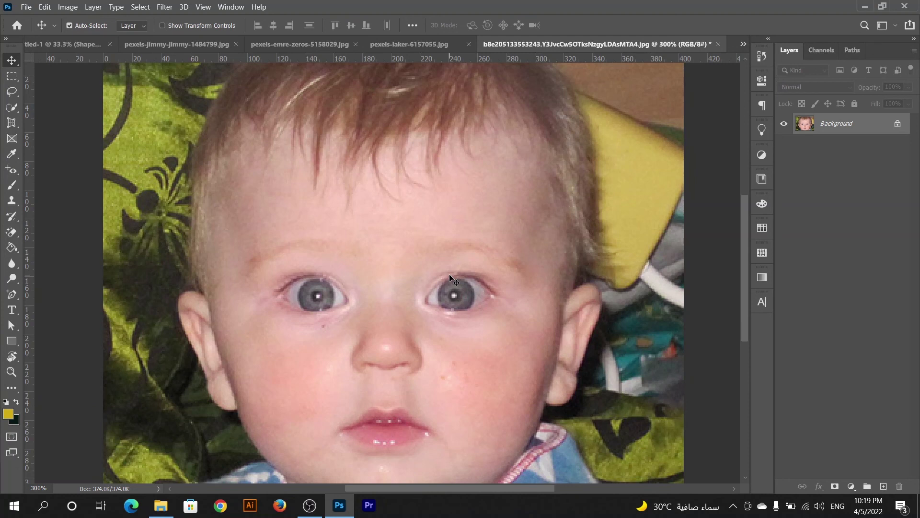
{"action": "left_click", "coordinate": [11, 170]}
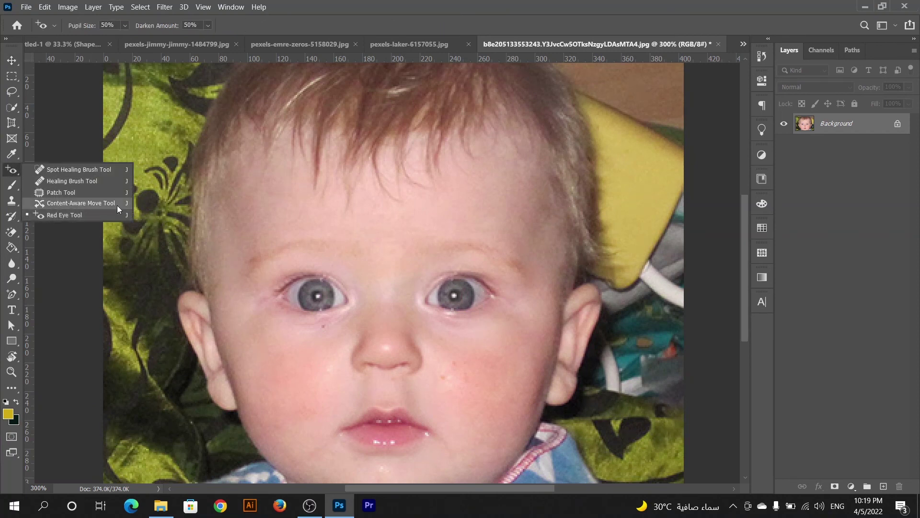
{"action": "left_click", "coordinate": [9, 172]}
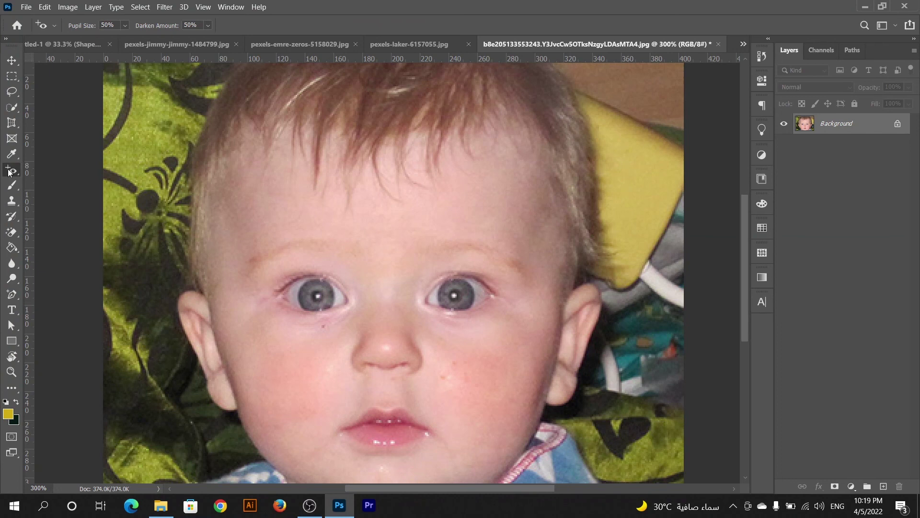